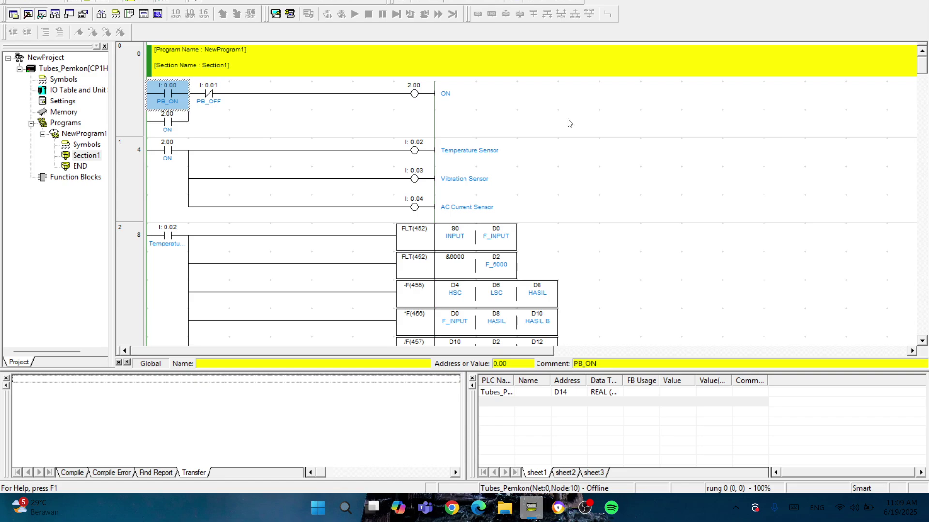
Examine the ladder program in Section1, from the PB_ON rung through the sensor scaling blocks to the indicator output rungs.
{"action": "scroll", "coordinate": [649, 222], "scroll_direction": "down", "scroll_amount": 8}
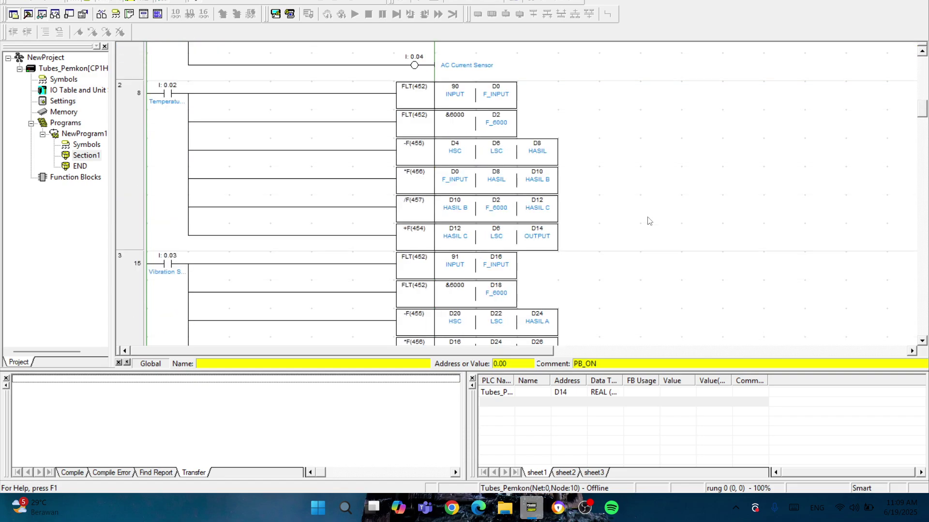
{"action": "scroll", "coordinate": [649, 222], "scroll_direction": "down", "scroll_amount": 3}
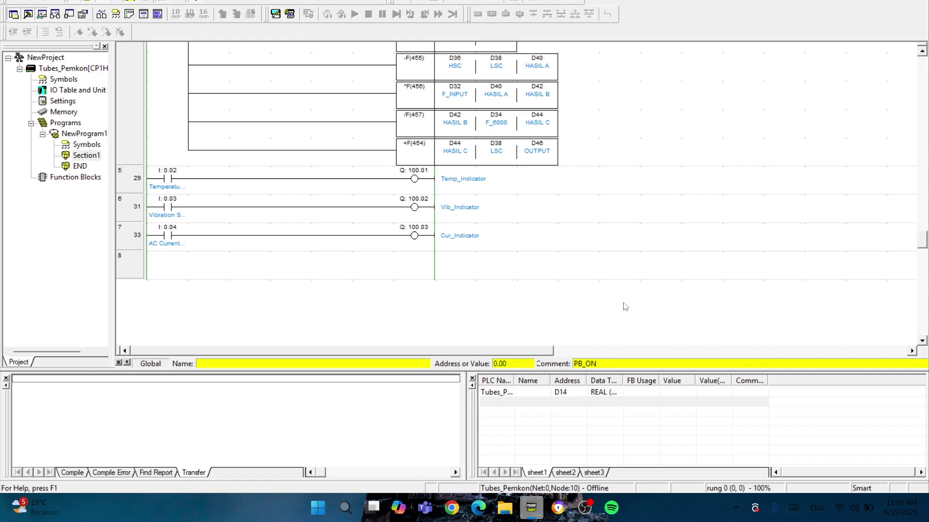
{"action": "scroll", "coordinate": [624, 306], "scroll_direction": "up", "scroll_amount": 1}
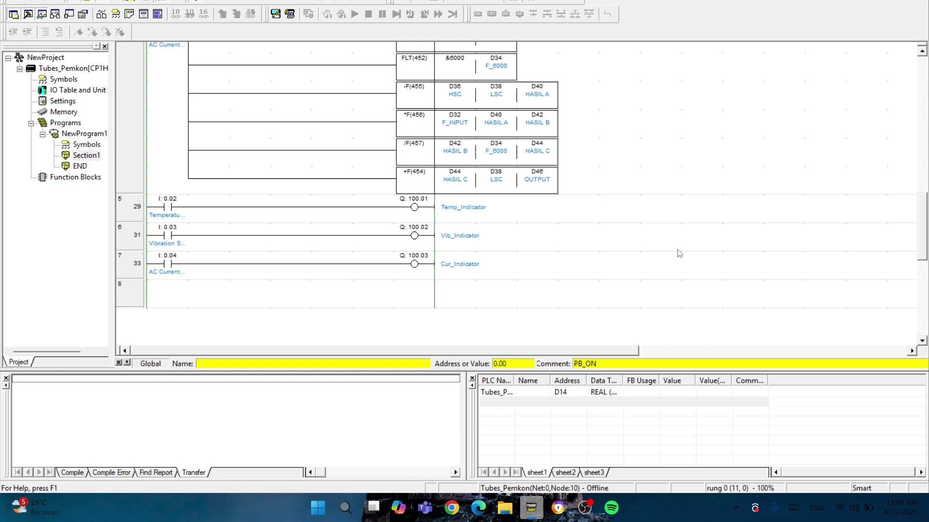
{"action": "scroll", "coordinate": [639, 189], "scroll_direction": "up", "scroll_amount": 10}
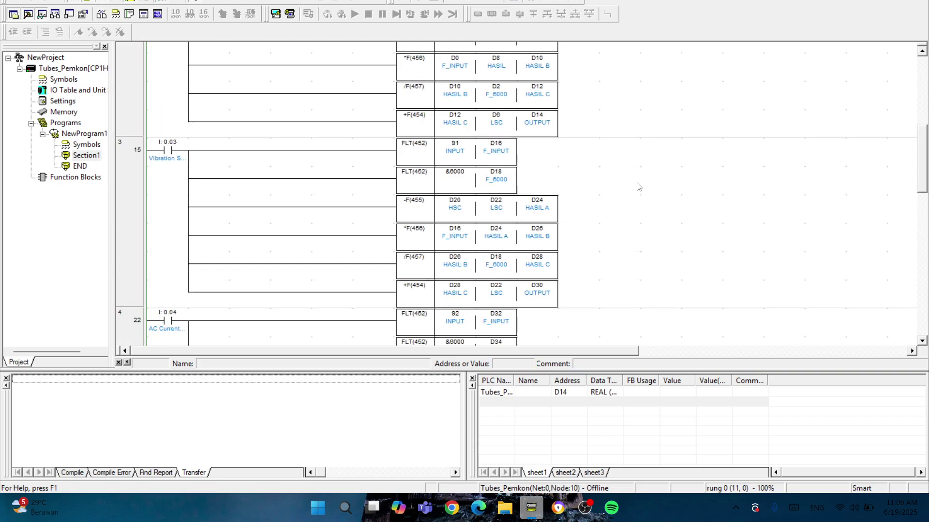
{"action": "scroll", "coordinate": [662, 234], "scroll_direction": "down", "scroll_amount": 12}
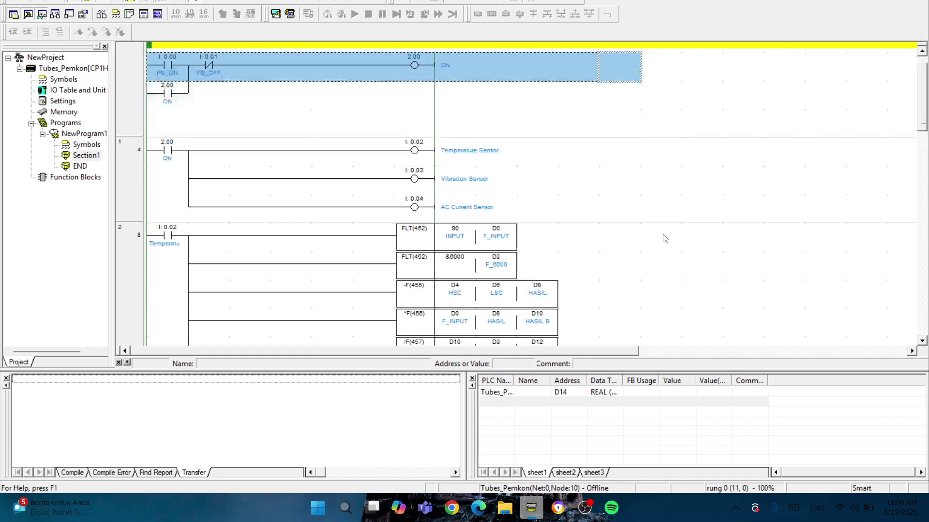
{"action": "scroll", "coordinate": [634, 319], "scroll_direction": "down", "scroll_amount": 5}
{"action": "left_click", "coordinate": [511, 280]}
{"action": "scroll", "coordinate": [556, 259], "scroll_direction": "up", "scroll_amount": 10}
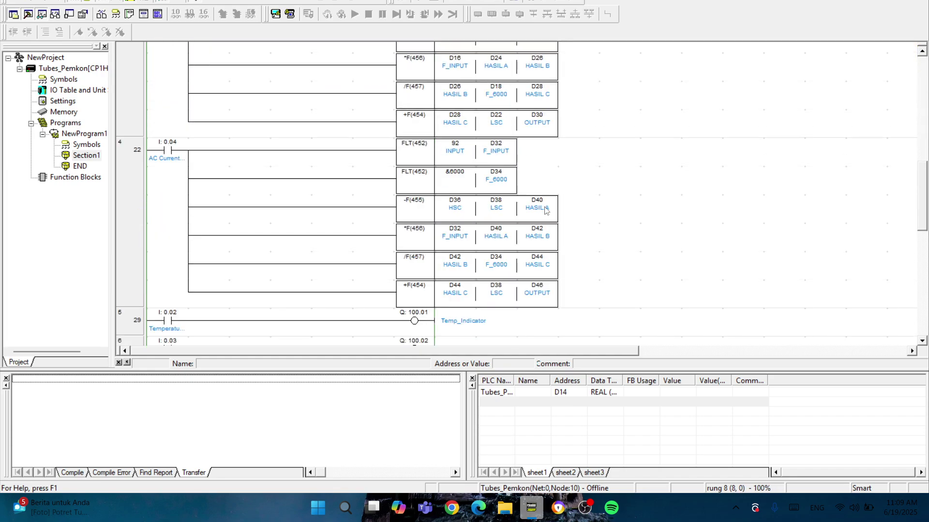
{"action": "scroll", "coordinate": [545, 209], "scroll_direction": "up", "scroll_amount": 4}
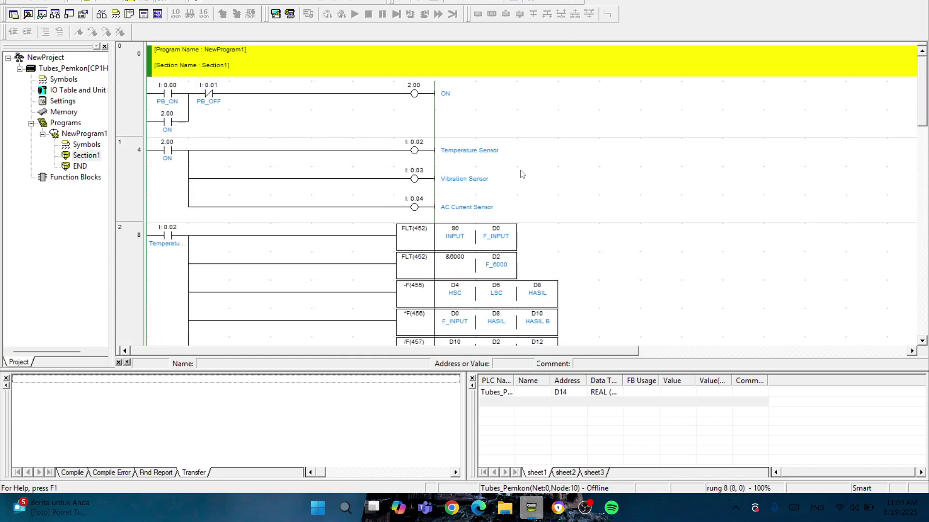
{"action": "scroll", "coordinate": [521, 172], "scroll_direction": "down", "scroll_amount": 1}
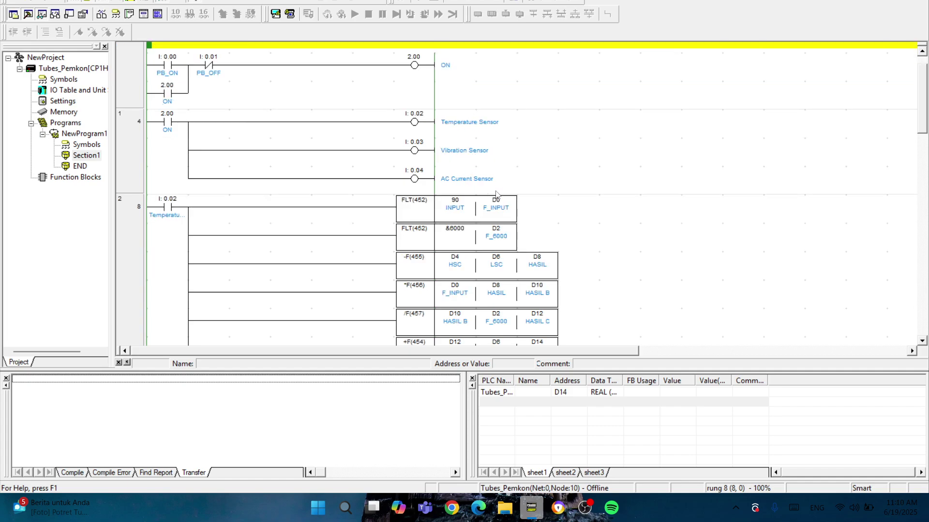
{"action": "scroll", "coordinate": [624, 168], "scroll_direction": "down", "scroll_amount": 2}
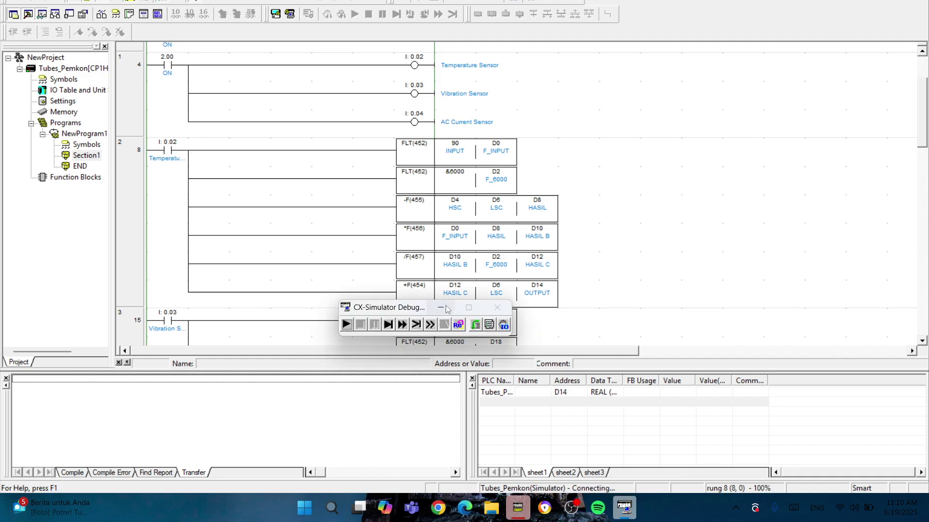
Minimize the CX-Simulator debug console so that it no longer covers the ladder program.
{"action": "left_click", "coordinate": [441, 308]}
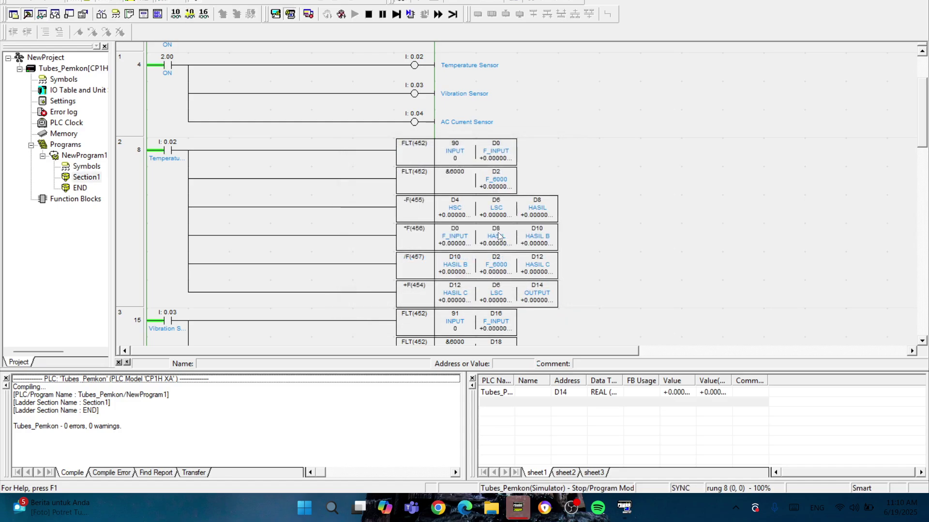
{"action": "scroll", "coordinate": [289, 218], "scroll_direction": "up", "scroll_amount": 1}
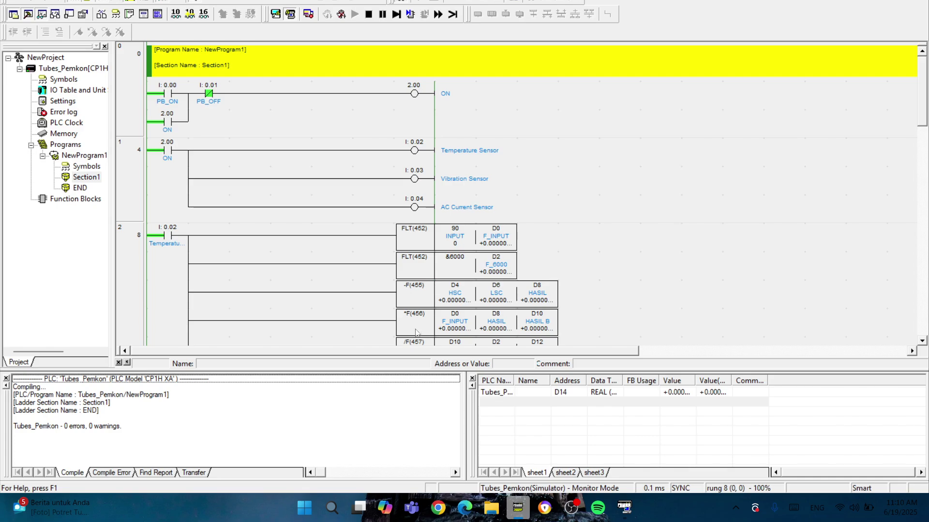
Search Windows for OPC Server, run it as administrator and acknowledge the CX-Server OPC Control notice.
{"action": "left_click", "coordinate": [332, 508]}
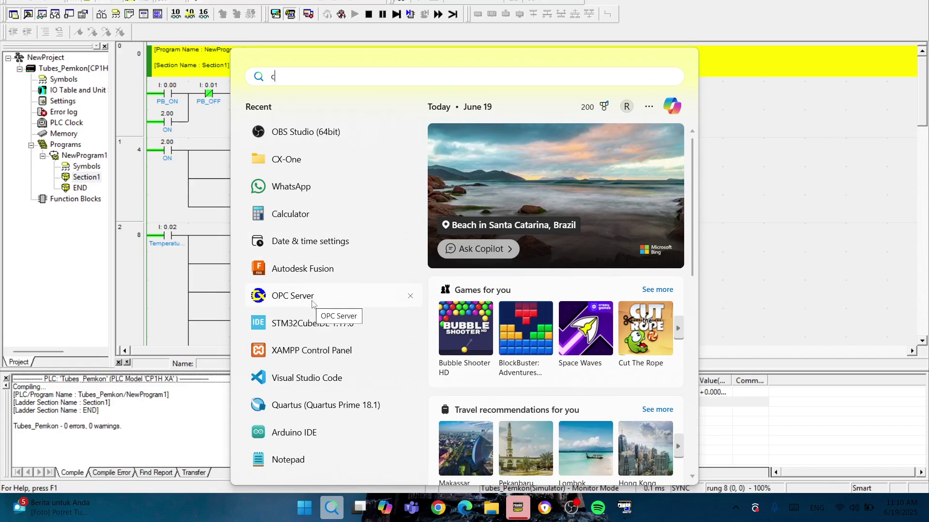
{"action": "type", "text": "cx opc"}
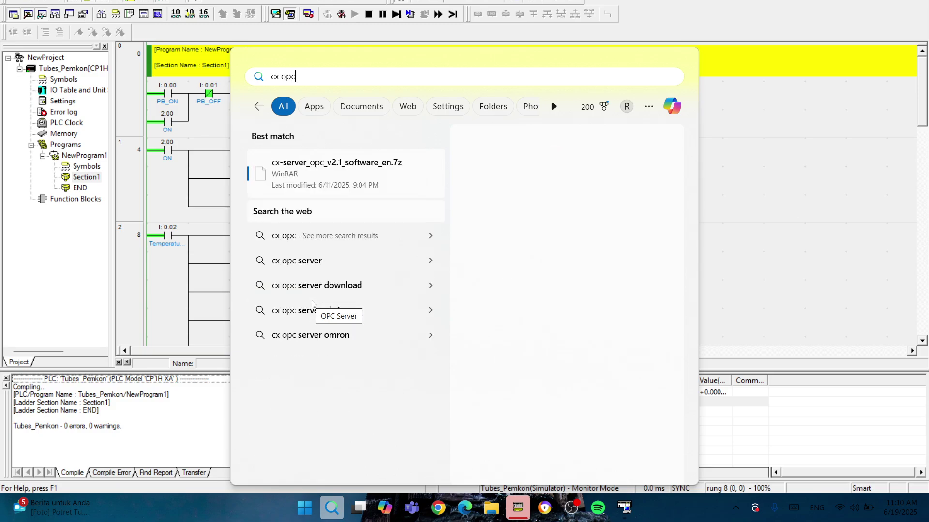
{"action": "key", "text": "BackSpace"}
{"action": "key", "text": "BackSpace"}
{"action": "key", "text": "BackSpace"}
{"action": "key", "text": "BackSpace"}
{"action": "key", "text": "BackSpace"}
{"action": "key", "text": "BackSpace"}
{"action": "type", "text": "opc se"}
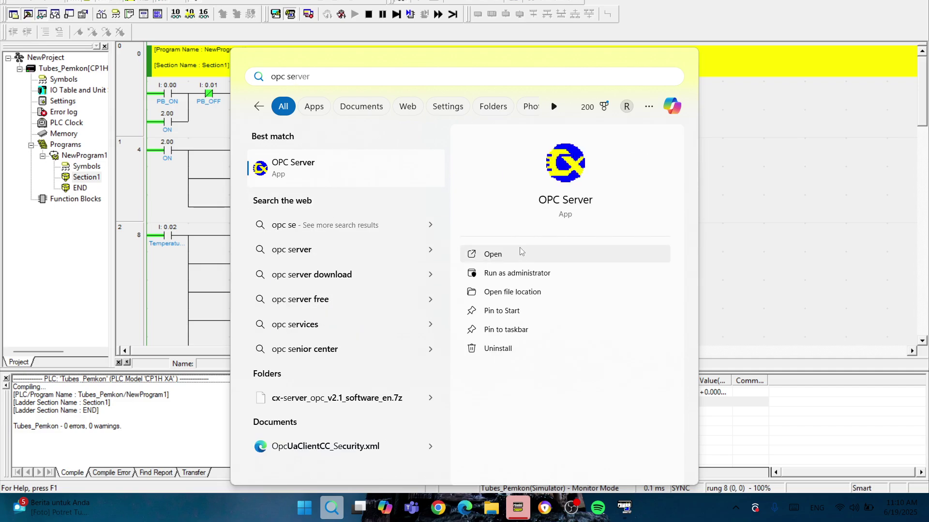
{"action": "left_click", "coordinate": [517, 273]}
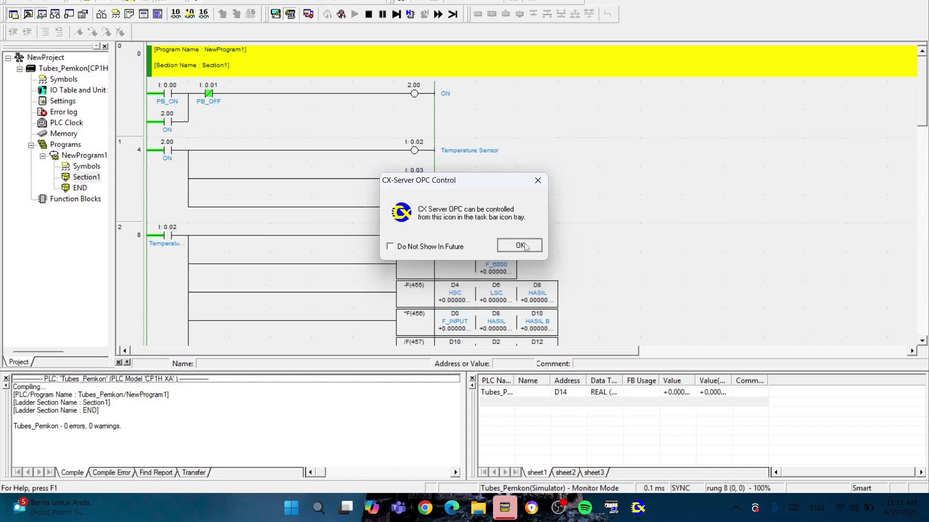
{"action": "left_click", "coordinate": [520, 245]}
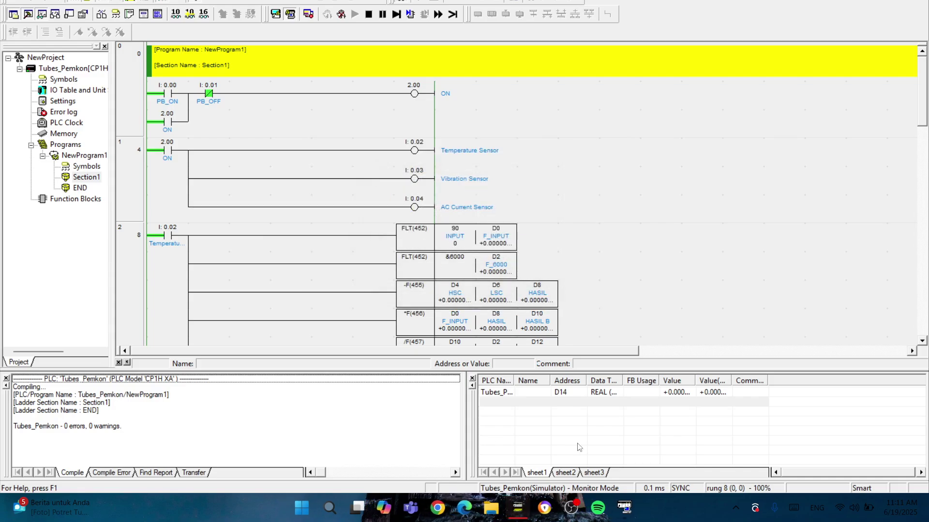
Open the CX-Server project selection of the Omron OPC server running in the notification area.
{"action": "left_click", "coordinate": [736, 508]}
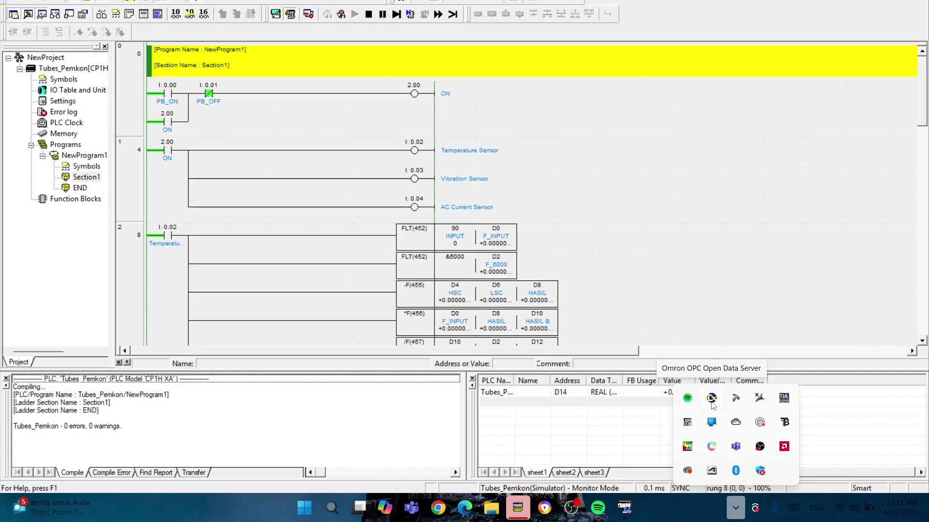
{"action": "right_click", "coordinate": [712, 399]}
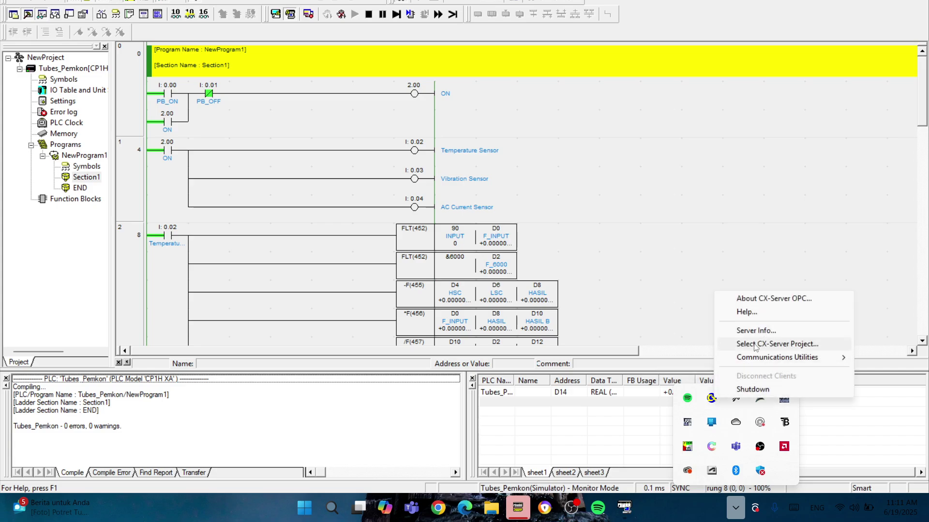
{"action": "left_click", "coordinate": [778, 345]}
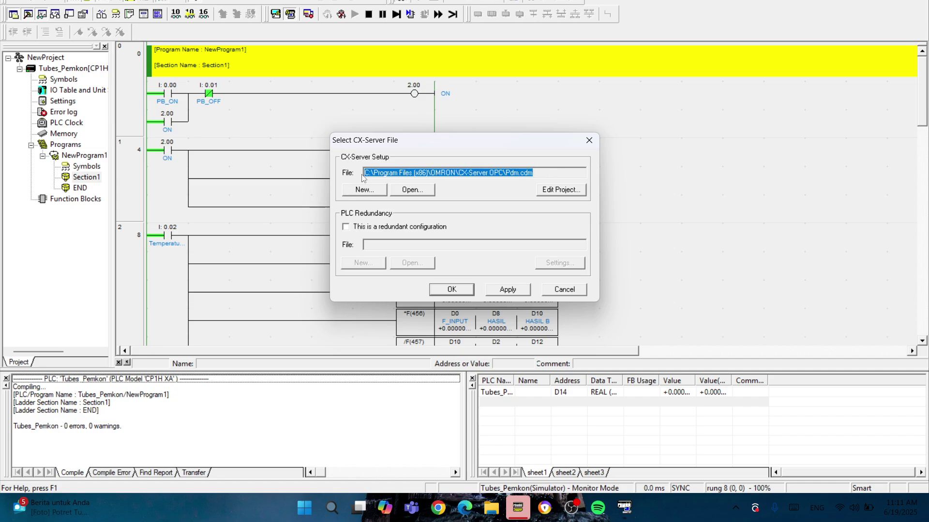
{"action": "left_click", "coordinate": [539, 169]}
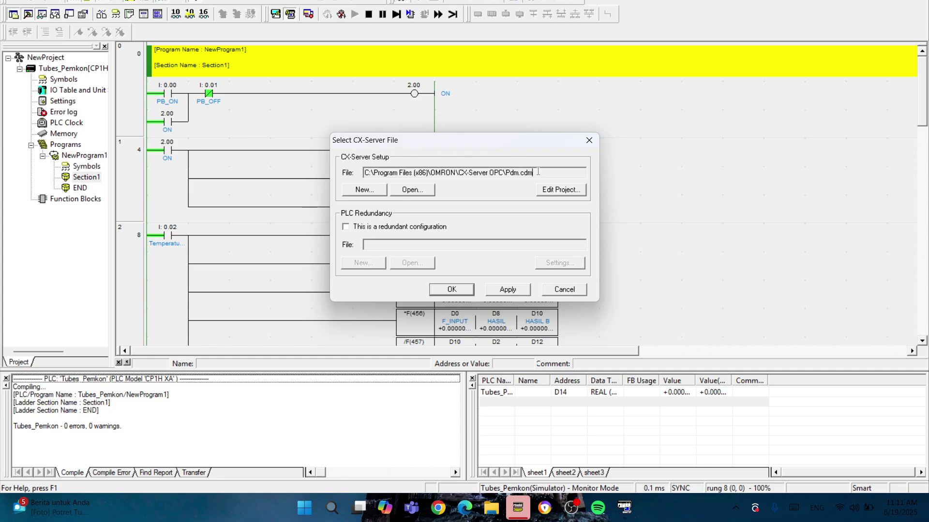
{"action": "key", "text": "shift+Left"}
{"action": "key", "text": "shift+Left"}
{"action": "key", "text": "shift+Left"}
{"action": "left_click", "coordinate": [549, 174]}
{"action": "left_click", "coordinate": [428, 190]}
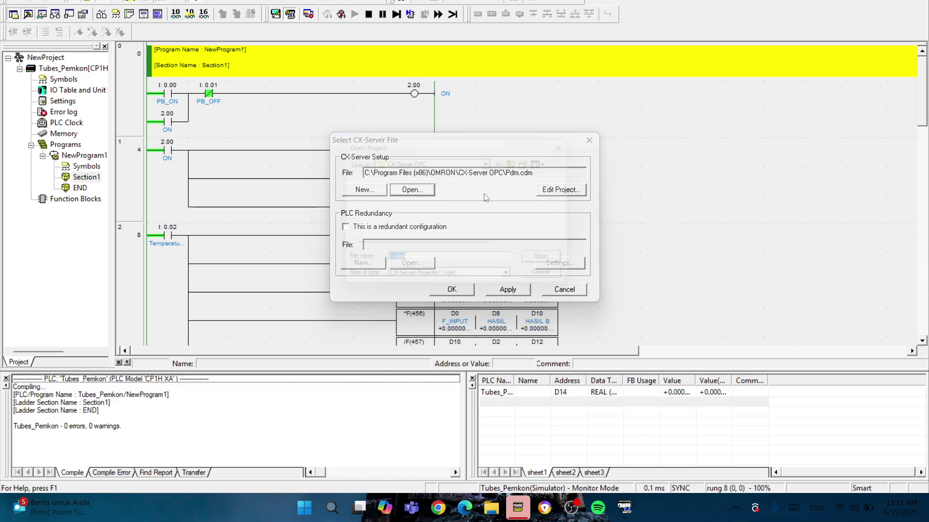
{"action": "scroll", "coordinate": [486, 214], "scroll_direction": "down", "scroll_amount": 1}
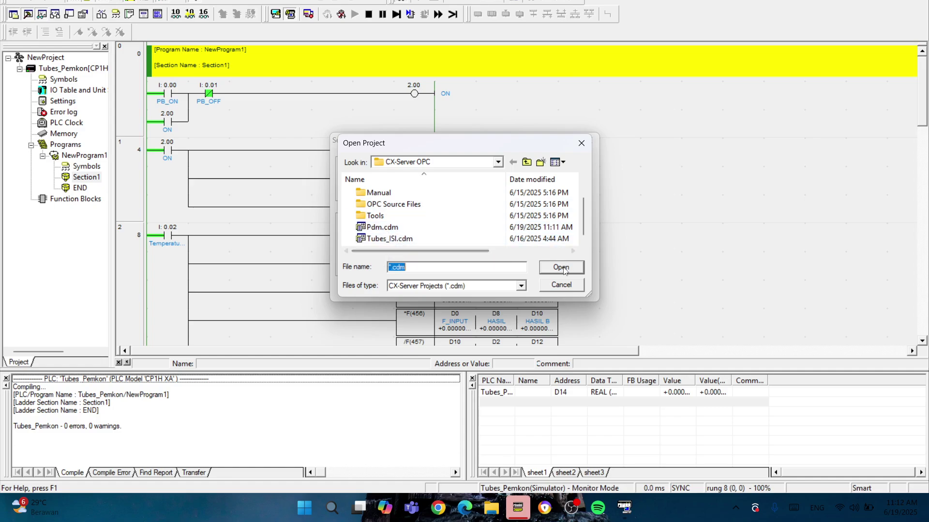
{"action": "left_click", "coordinate": [582, 143]}
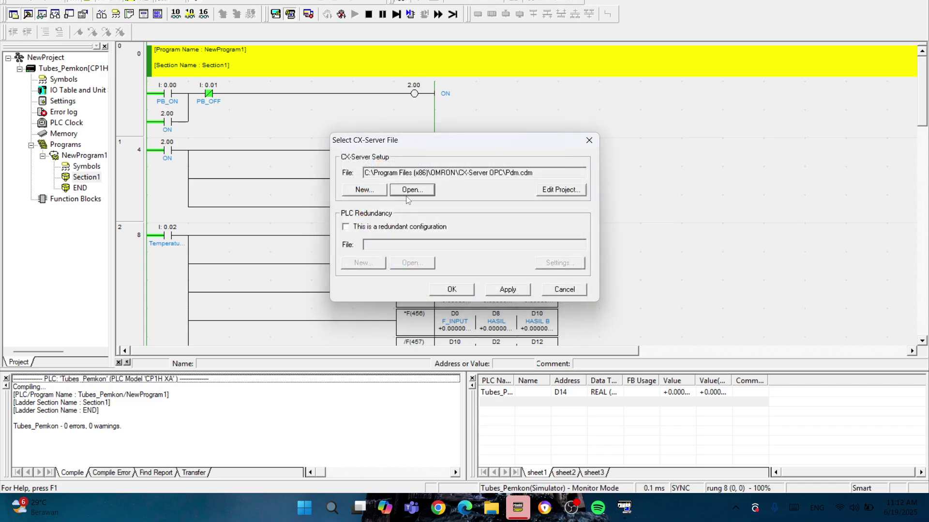
{"action": "left_click", "coordinate": [552, 175]}
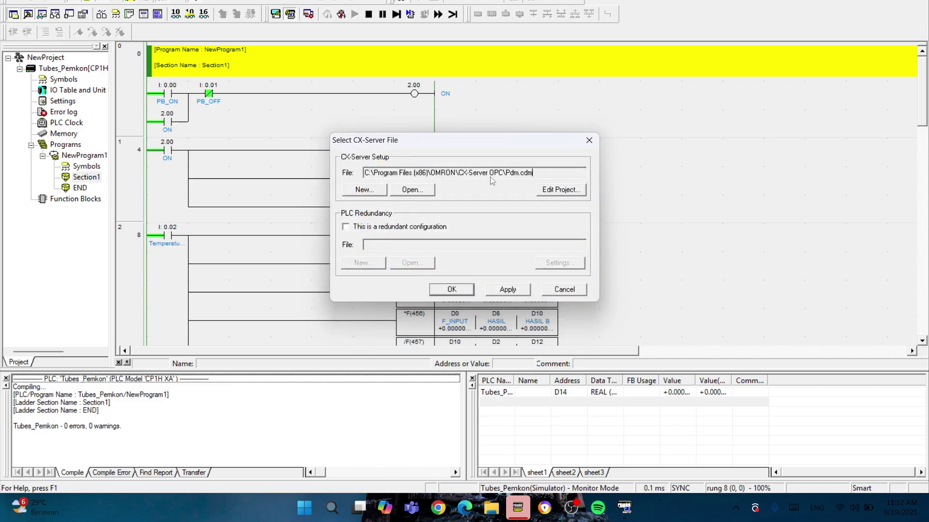
Open Pdm.cdm in the Project Editor, expand its Devices and Points folders, and reposition the editor window.
{"action": "left_click", "coordinate": [560, 190]}
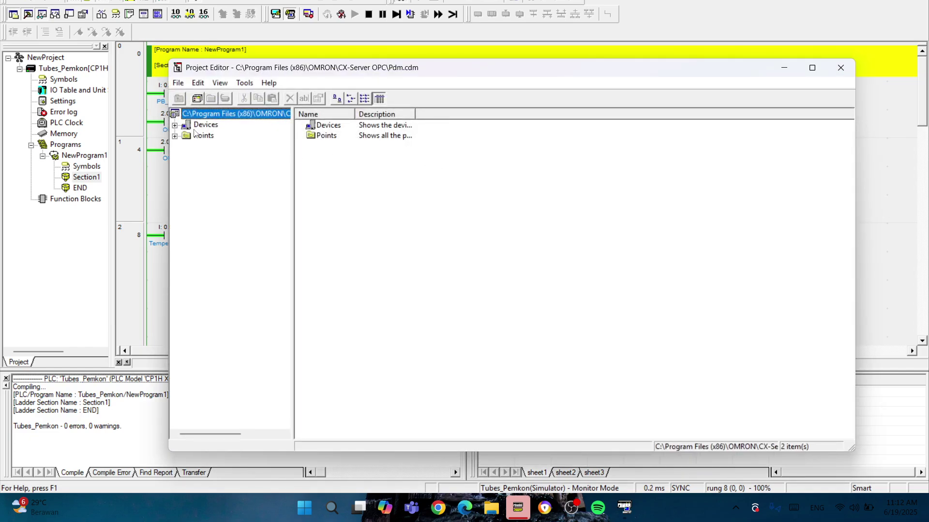
{"action": "left_click", "coordinate": [175, 125]}
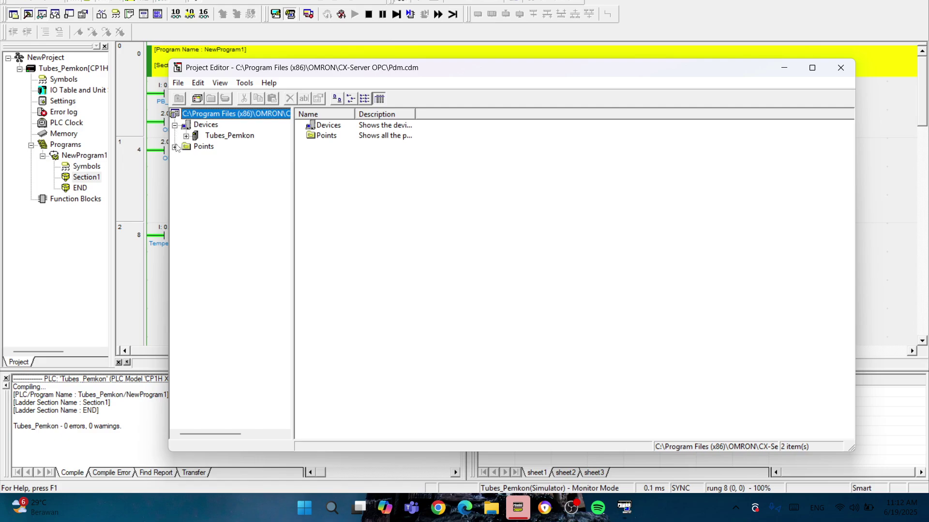
{"action": "left_click", "coordinate": [174, 147]}
{"action": "left_click_drag", "start_coordinate": [492, 72], "coordinate": [469, 46]}
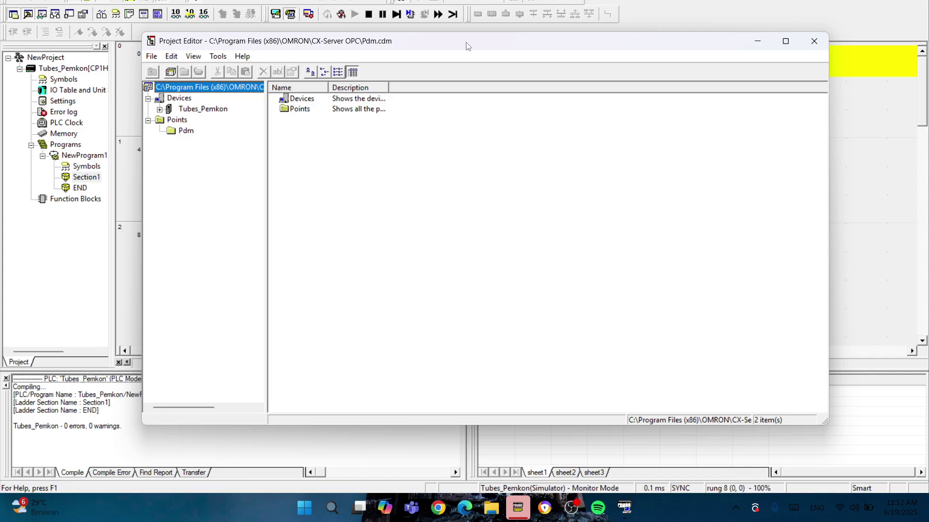
{"action": "left_click_drag", "start_coordinate": [467, 46], "coordinate": [451, 76]}
{"action": "left_click_drag", "start_coordinate": [373, 78], "coordinate": [418, 52]}
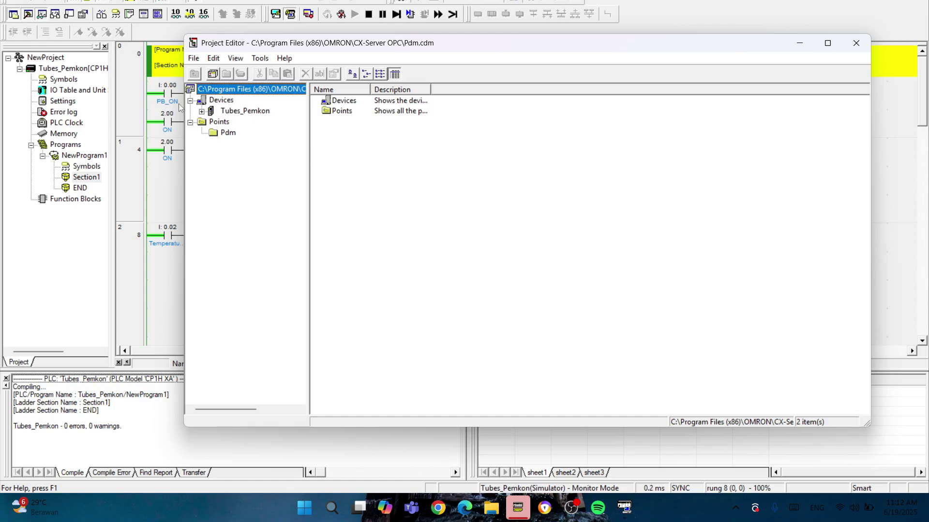
Display the contents of the Devices folder and widen the Name and Device columns.
{"action": "left_click", "coordinate": [226, 102]}
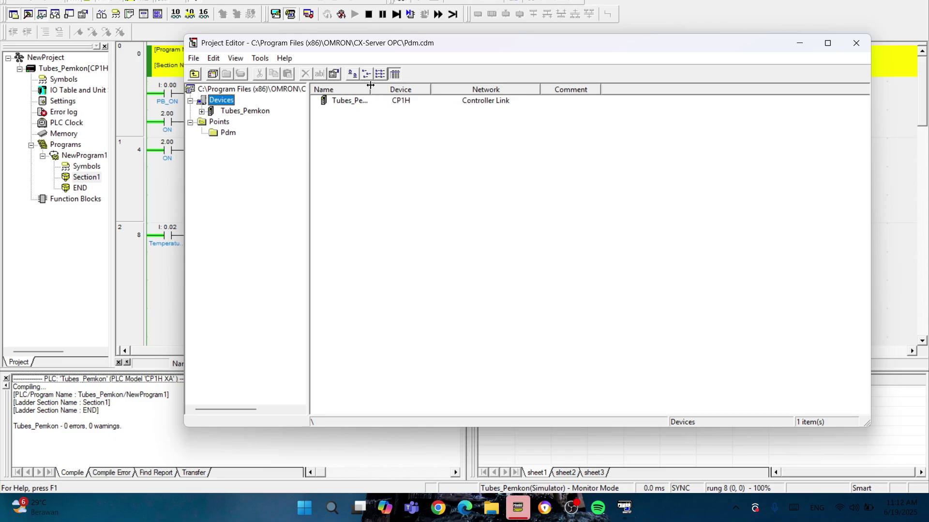
{"action": "left_click_drag", "start_coordinate": [370, 90], "coordinate": [400, 90]}
{"action": "left_click_drag", "start_coordinate": [459, 83], "coordinate": [475, 85]}
Add a new PLC to the Devices folder of the Pdm.cdm project.
{"action": "right_click", "coordinate": [409, 159]}
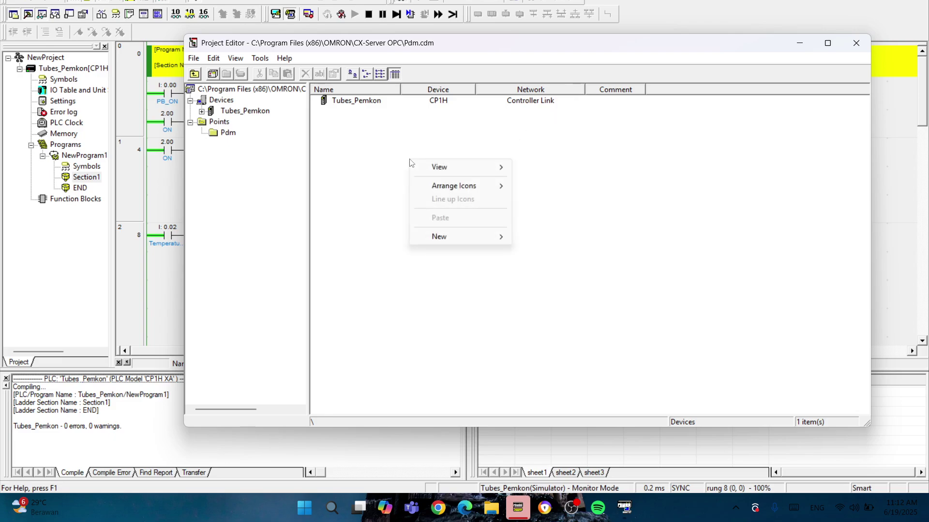
{"action": "left_click", "coordinate": [379, 145]}
{"action": "right_click", "coordinate": [385, 144]}
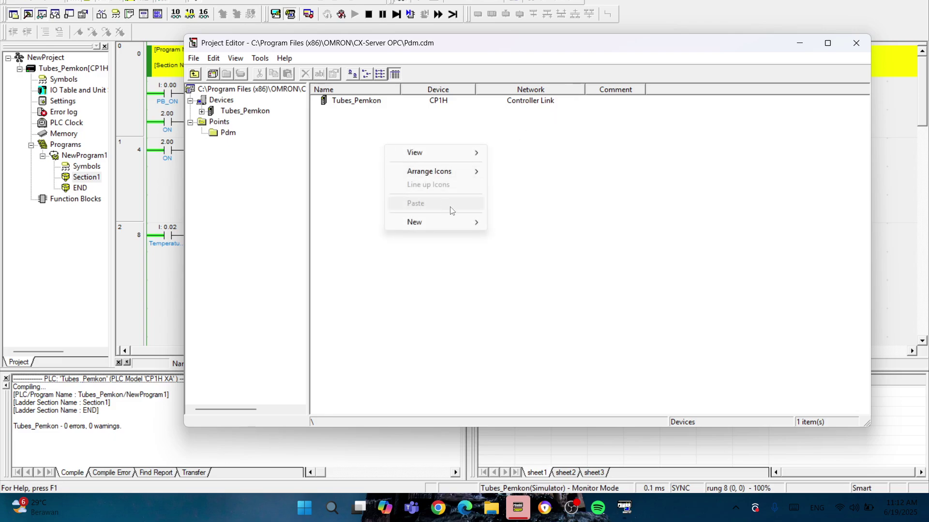
{"action": "mouse_move", "coordinate": [462, 222]}
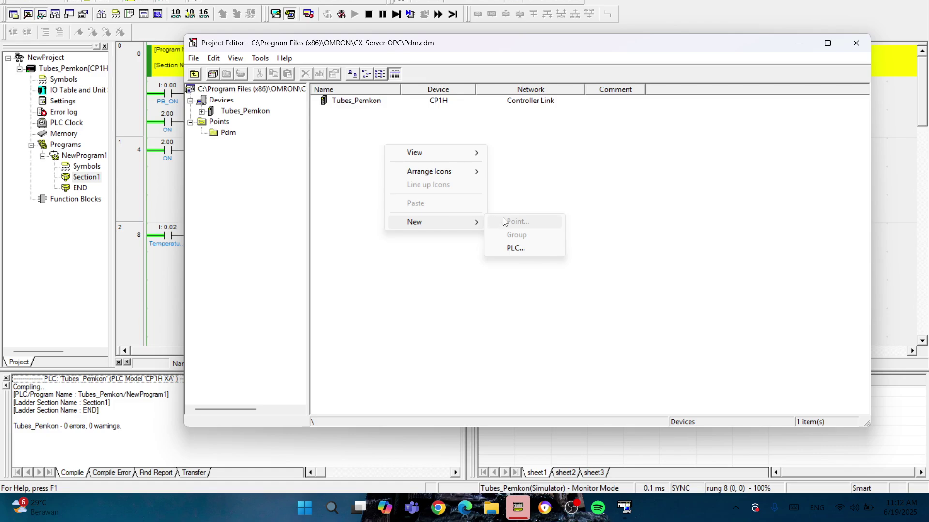
{"action": "left_click", "coordinate": [527, 247]}
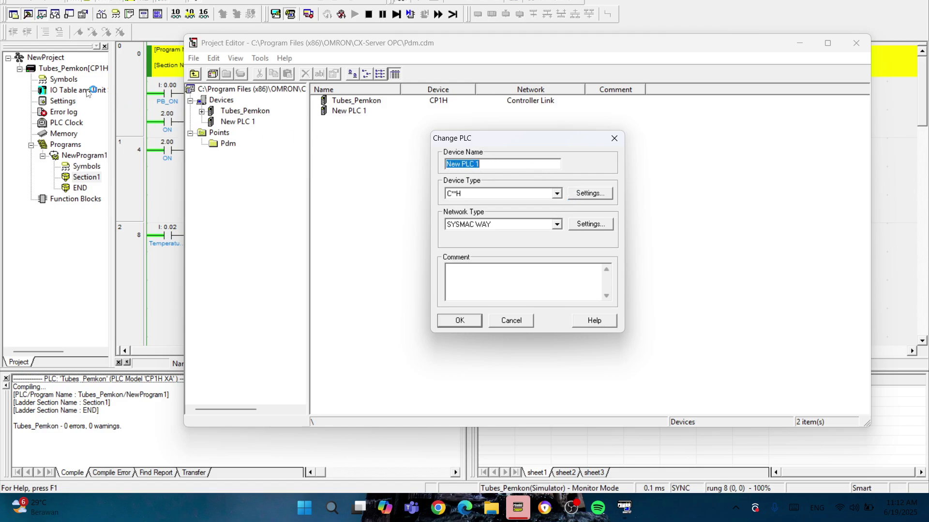
Switch back to CX-Programmer and widen the project tree so that the full PLC name and model can be read.
{"action": "left_click", "coordinate": [71, 265]}
{"action": "left_click", "coordinate": [86, 177]}
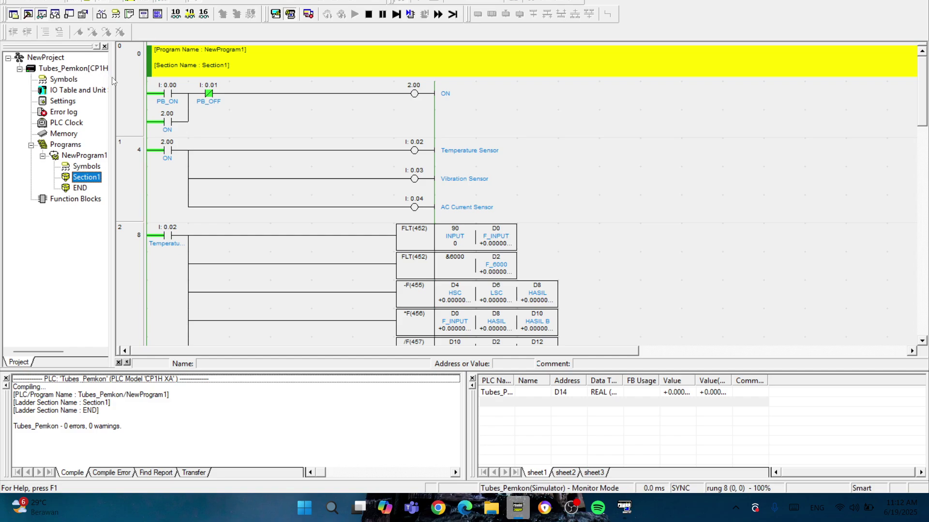
{"action": "left_click_drag", "start_coordinate": [114, 80], "coordinate": [168, 89]}
{"action": "left_click", "coordinate": [405, 132]}
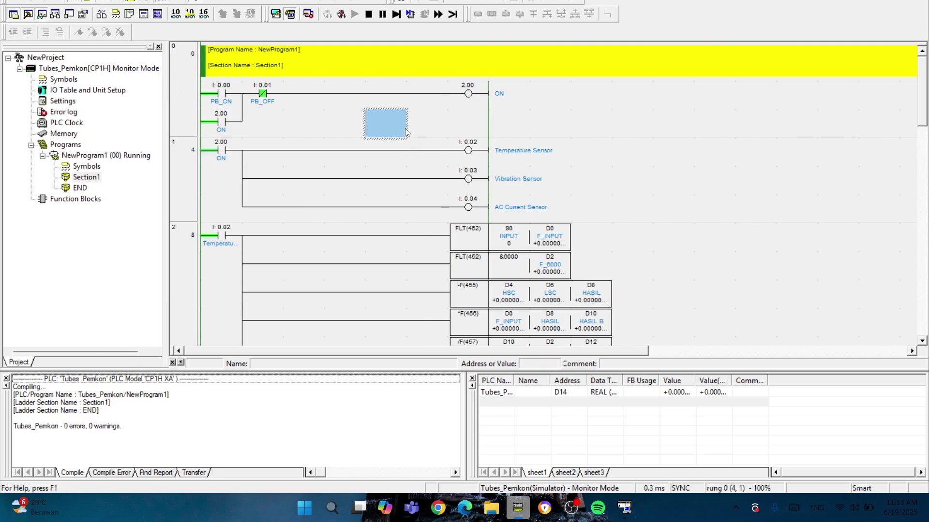
Take the simulated PLC offline and open the device settings of Tubes_Pemkon to check its name, device type and network type.
{"action": "key", "text": "ctrl+shift+w"}
{"action": "left_click", "coordinate": [83, 72]}
{"action": "double_click", "coordinate": [83, 72]}
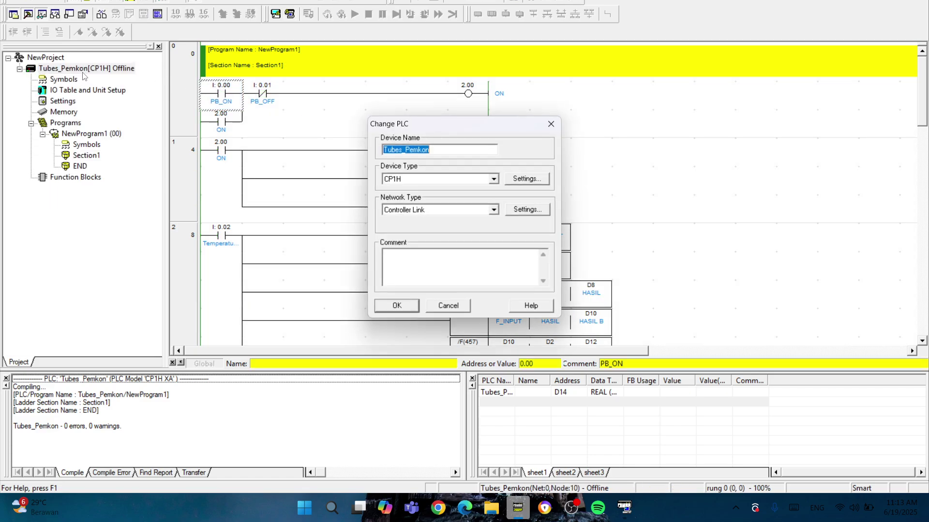
{"action": "left_click", "coordinate": [440, 152]}
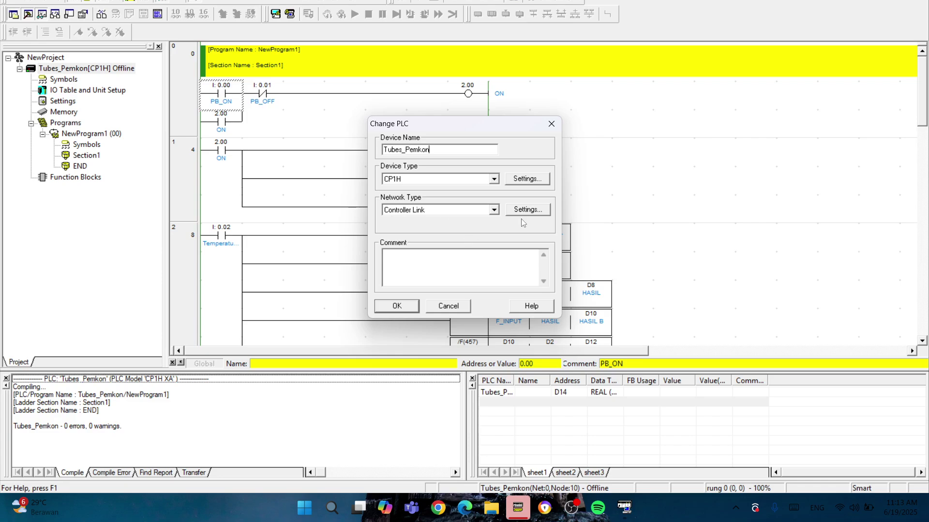
Check the PLC's Controller Link network settings, close the settings and bring the simulator back online.
{"action": "left_click", "coordinate": [530, 208]}
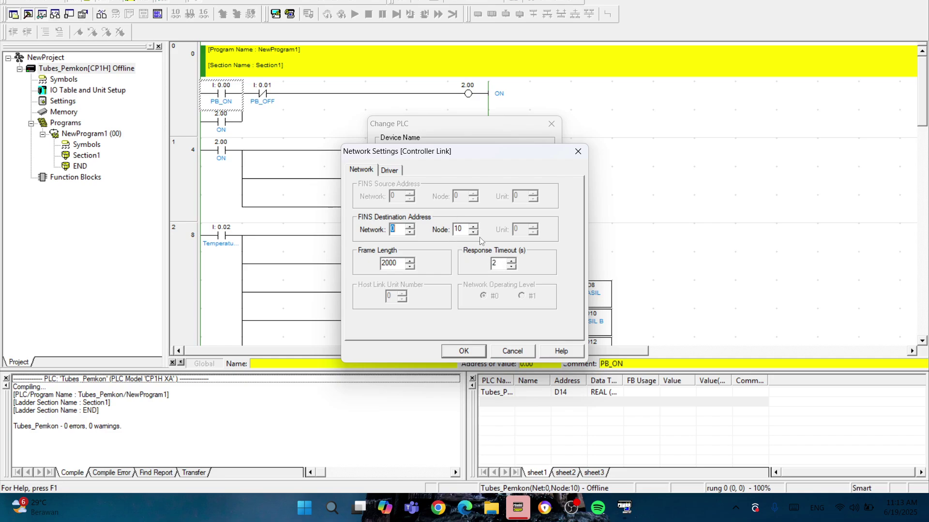
{"action": "left_click", "coordinate": [480, 353]}
{"action": "left_click", "coordinate": [395, 305]}
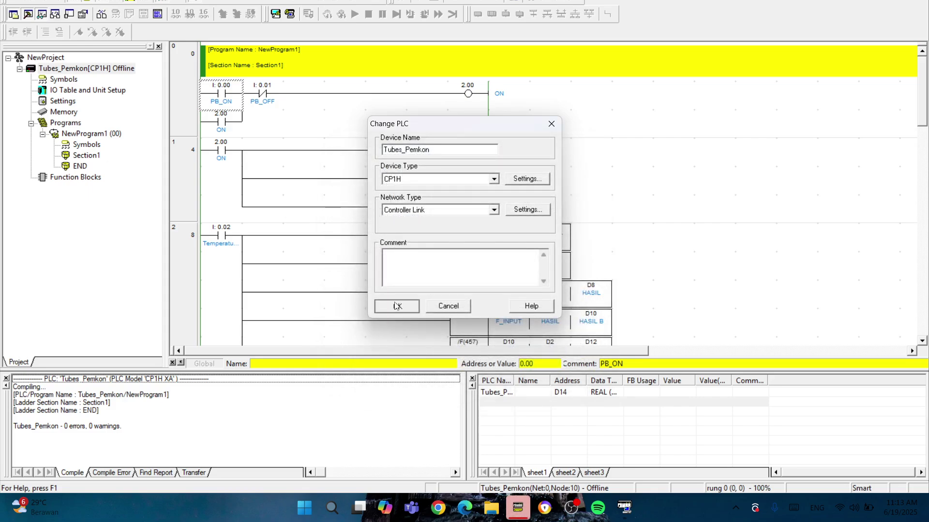
{"action": "left_click", "coordinate": [582, 157]}
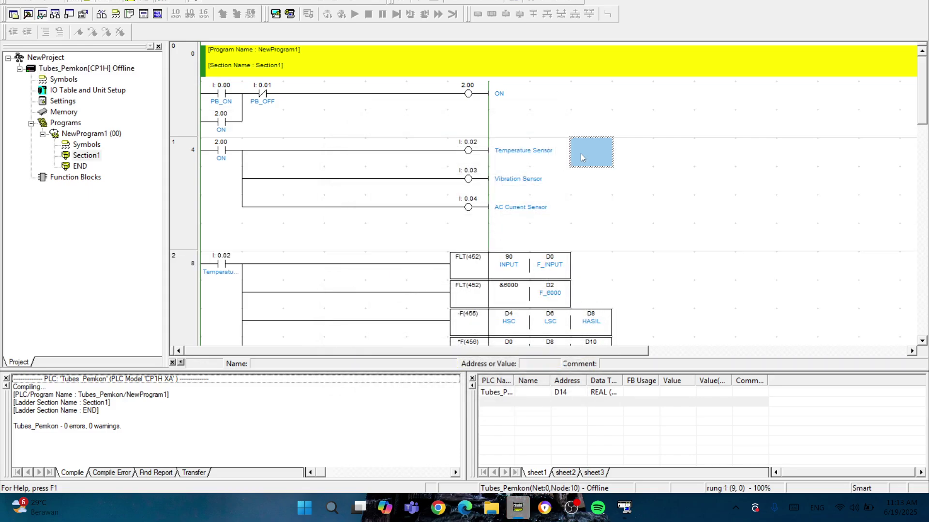
{"action": "key", "text": "ctrl+shift+w"}
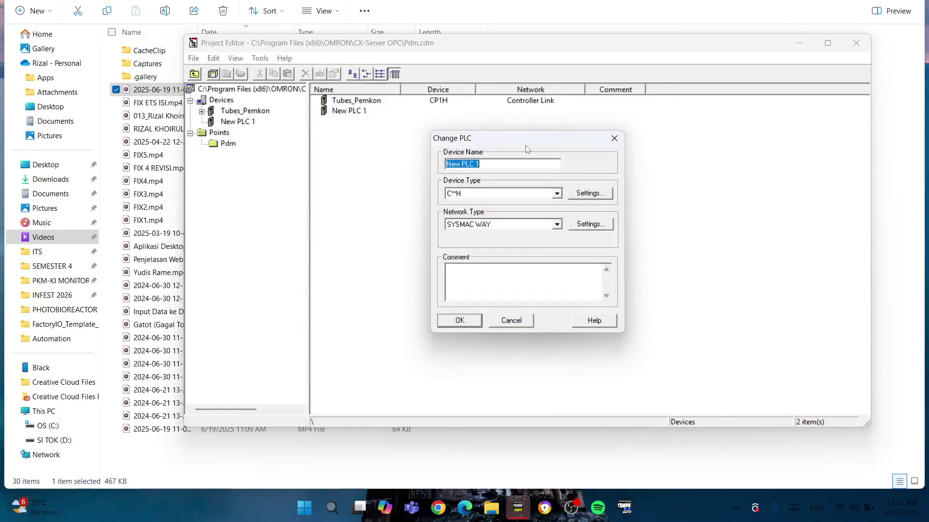
Reposition the new PLC's settings dialog in the Project Editor and set the device type to CP1H.
{"action": "left_click_drag", "start_coordinate": [527, 147], "coordinate": [453, 176]}
{"action": "left_click", "coordinate": [497, 177]}
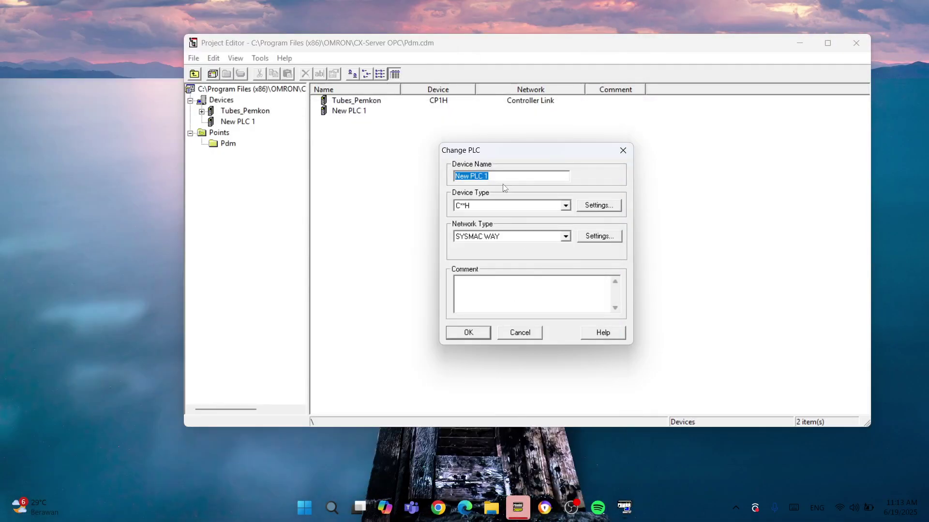
{"action": "left_click", "coordinate": [564, 206]}
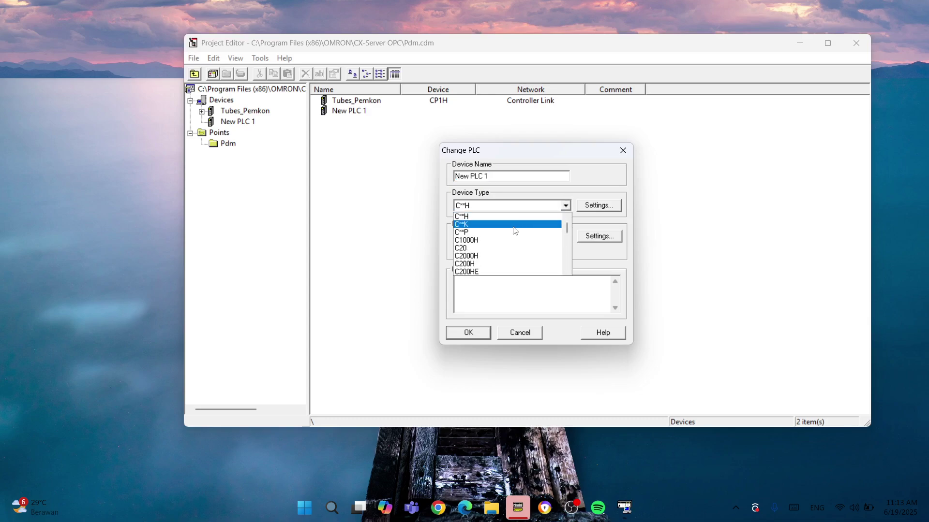
{"action": "scroll", "coordinate": [508, 237], "scroll_direction": "down", "scroll_amount": 2}
{"action": "scroll", "coordinate": [509, 242], "scroll_direction": "down", "scroll_amount": 1}
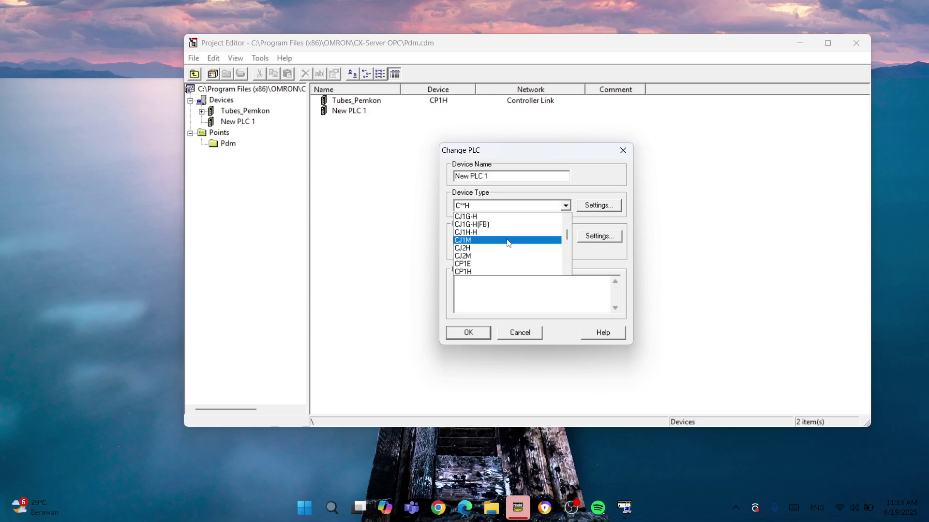
{"action": "left_click", "coordinate": [507, 269]}
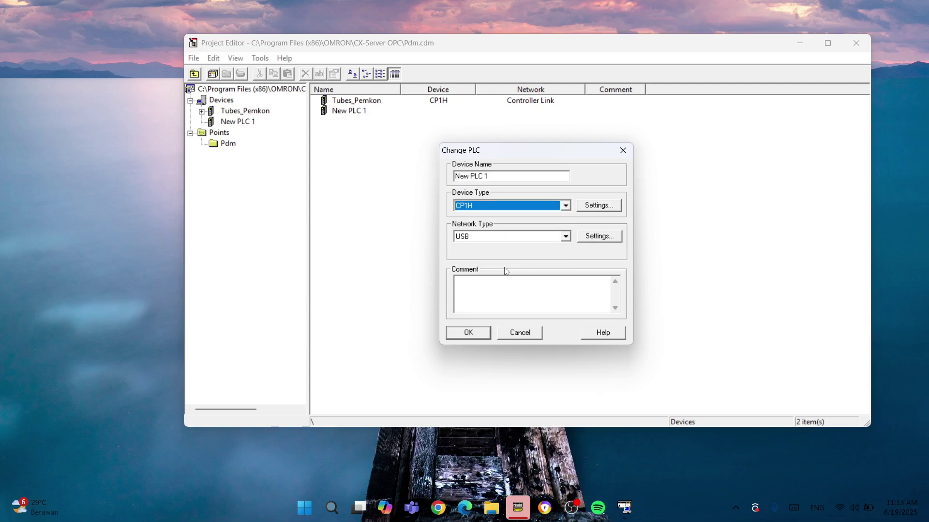
Set the new PLC's network type to Controller Link, view its network settings and cancel adding the device.
{"action": "left_click", "coordinate": [565, 237]}
{"action": "scroll", "coordinate": [513, 266], "scroll_direction": "up", "scroll_amount": 3}
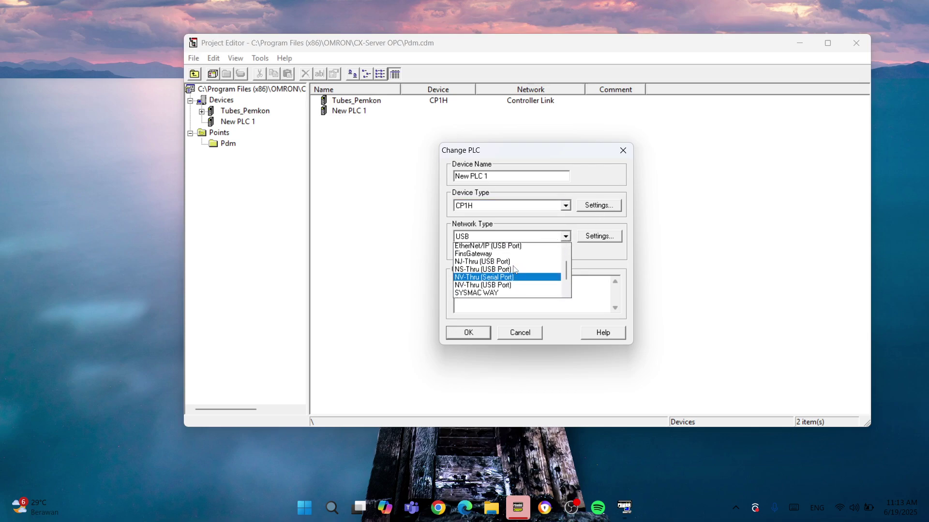
{"action": "left_click", "coordinate": [510, 248]}
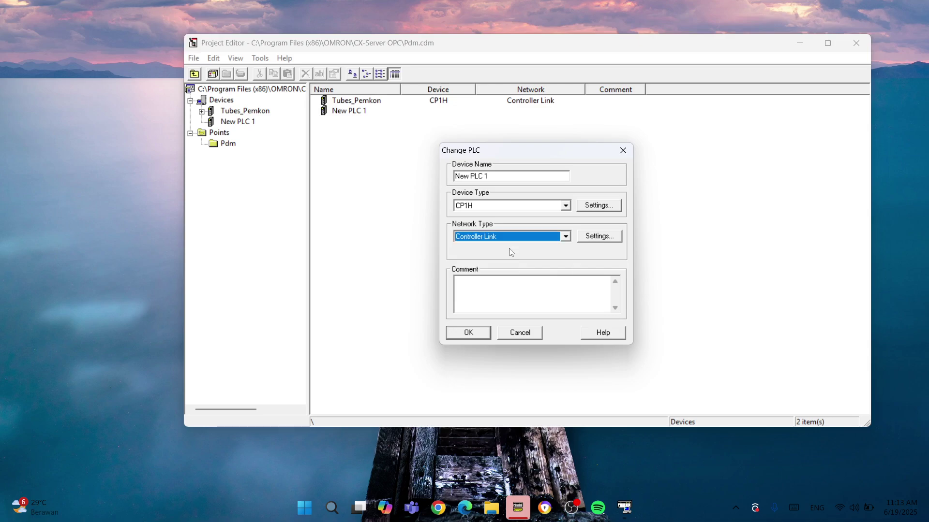
{"action": "left_click", "coordinate": [617, 239]}
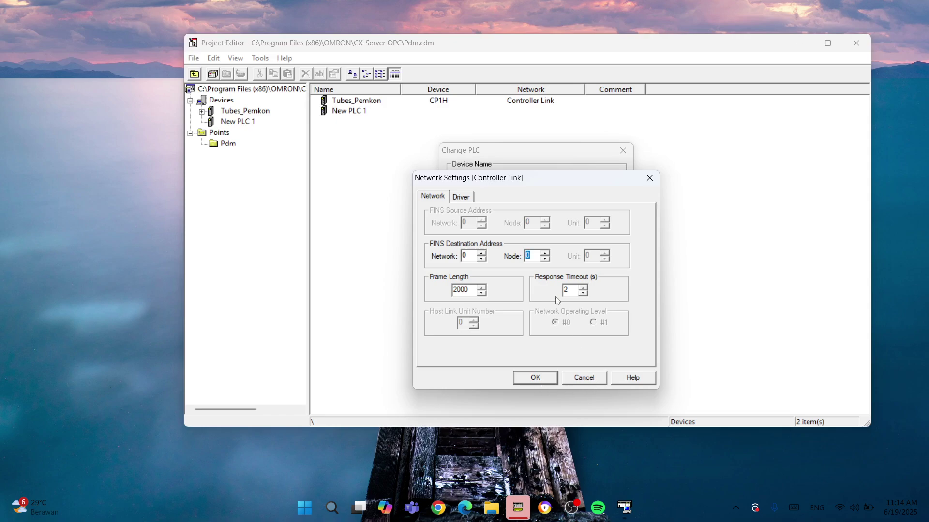
{"action": "left_click", "coordinate": [584, 379]}
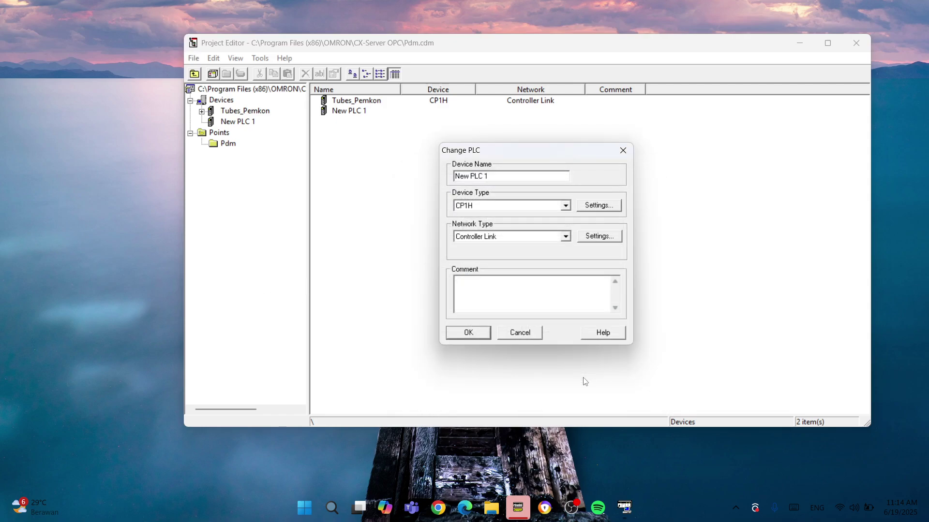
{"action": "left_click", "coordinate": [530, 332]}
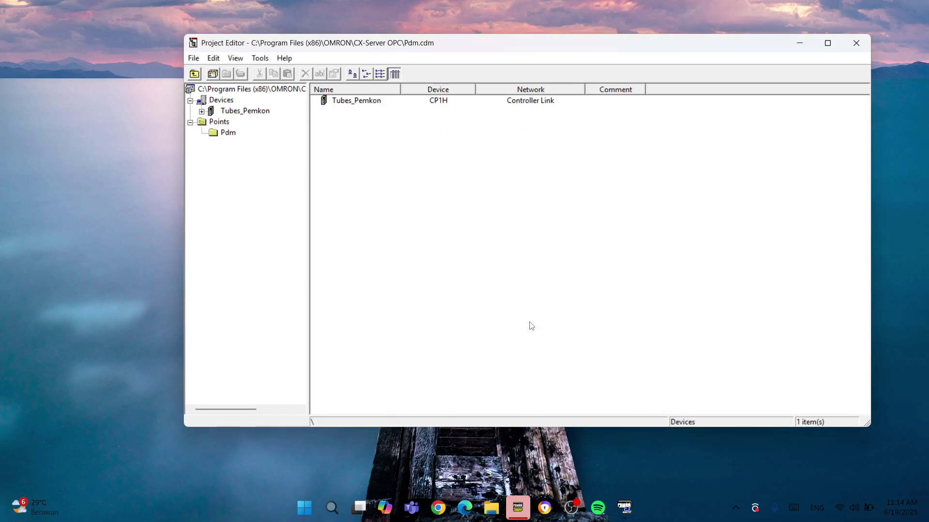
Select the Devices folder in the Project Editor and switch to the ladder program in CX-Programmer.
{"action": "double_click", "coordinate": [360, 103]}
{"action": "left_click", "coordinate": [225, 100]}
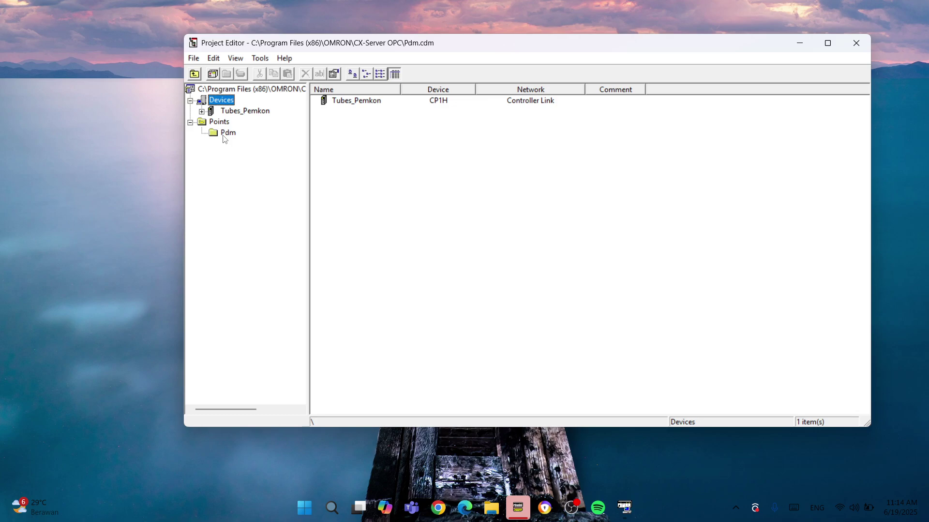
{"action": "mouse_move", "coordinate": [518, 508]}
{"action": "left_click", "coordinate": [518, 457]}
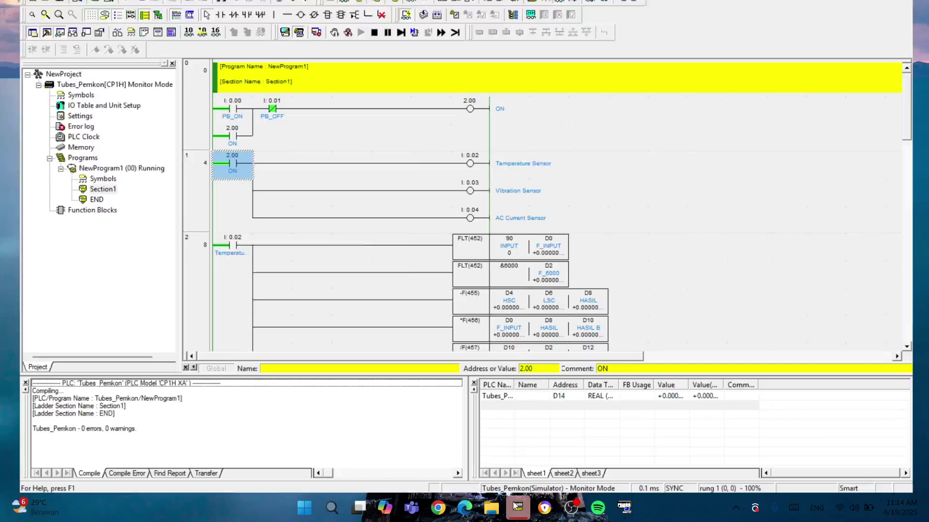
{"action": "left_click", "coordinate": [602, 186]}
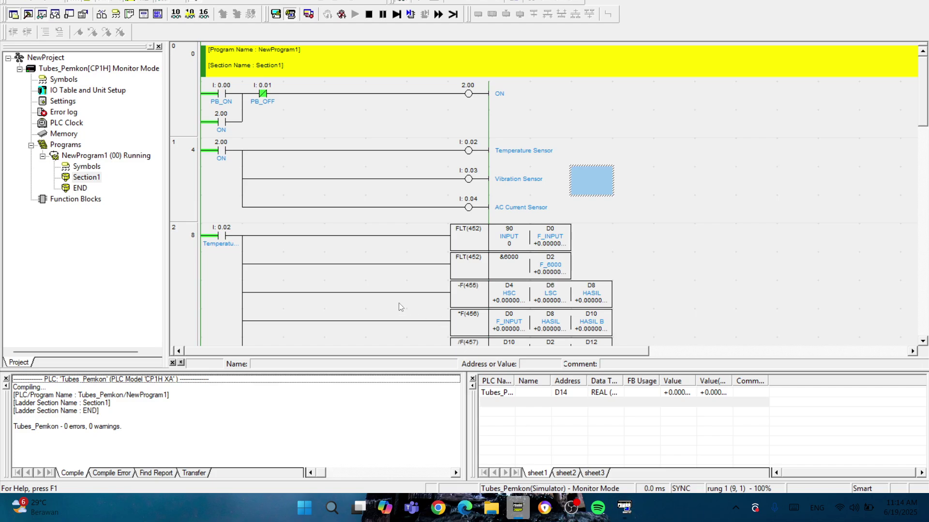
Examine the output addresses of the temperature, vibration and AC current sensor scaling rungs in Section1.
{"action": "scroll", "coordinate": [408, 299], "scroll_direction": "down", "scroll_amount": 3}
{"action": "scroll", "coordinate": [406, 292], "scroll_direction": "up", "scroll_amount": 1}
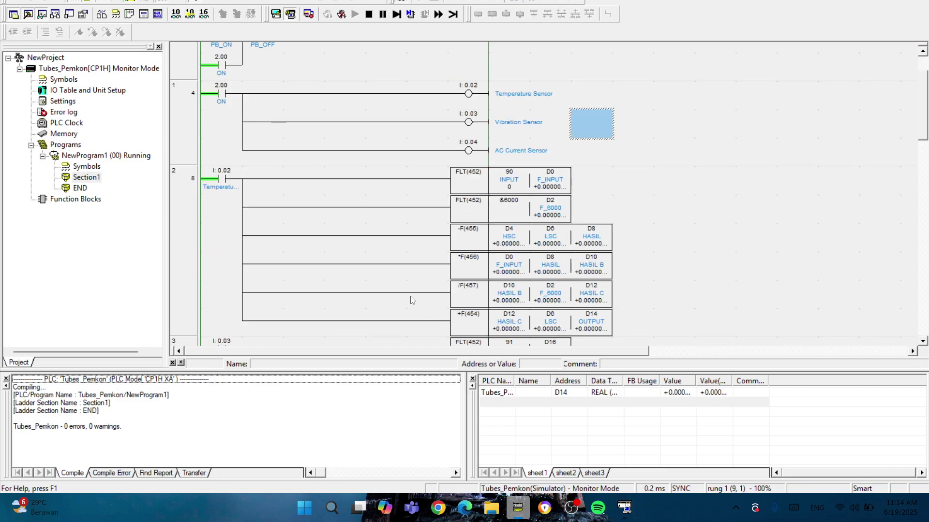
{"action": "scroll", "coordinate": [404, 287], "scroll_direction": "down", "scroll_amount": 1}
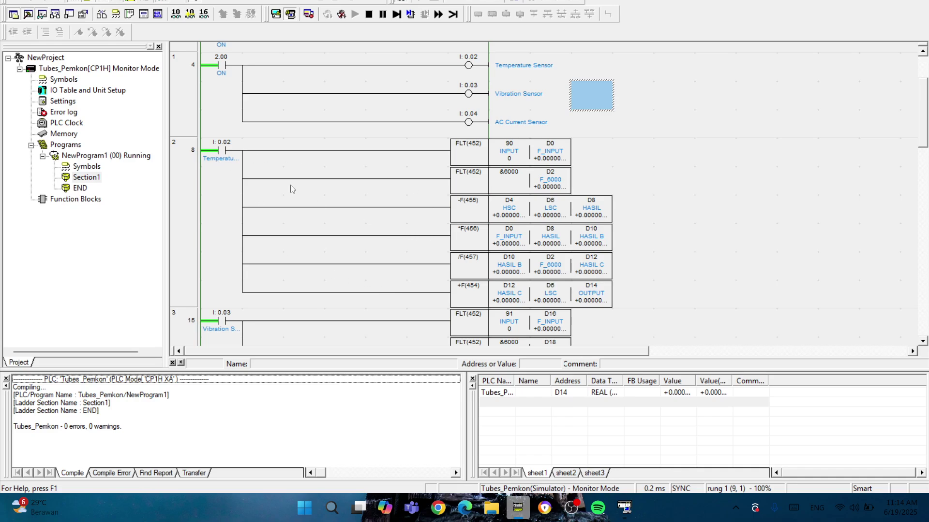
{"action": "left_click", "coordinate": [606, 294]}
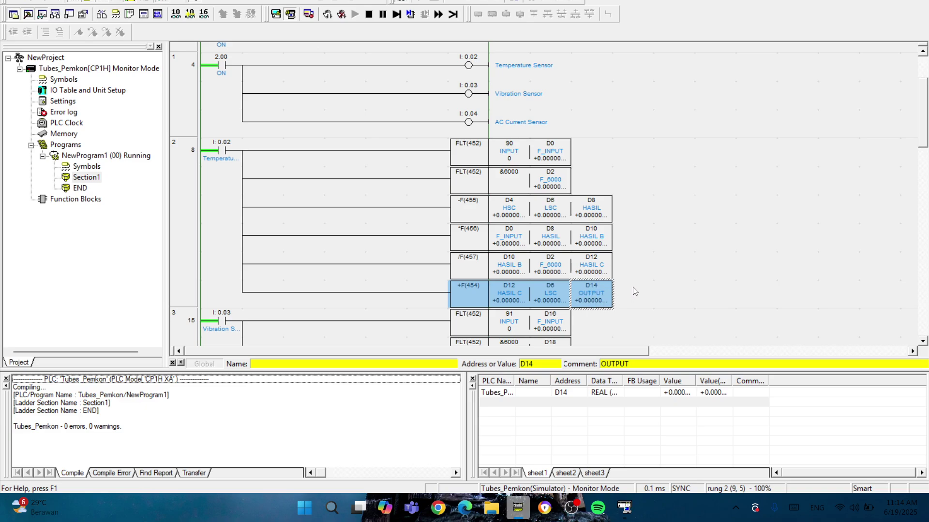
{"action": "scroll", "coordinate": [605, 287], "scroll_direction": "down", "scroll_amount": 1}
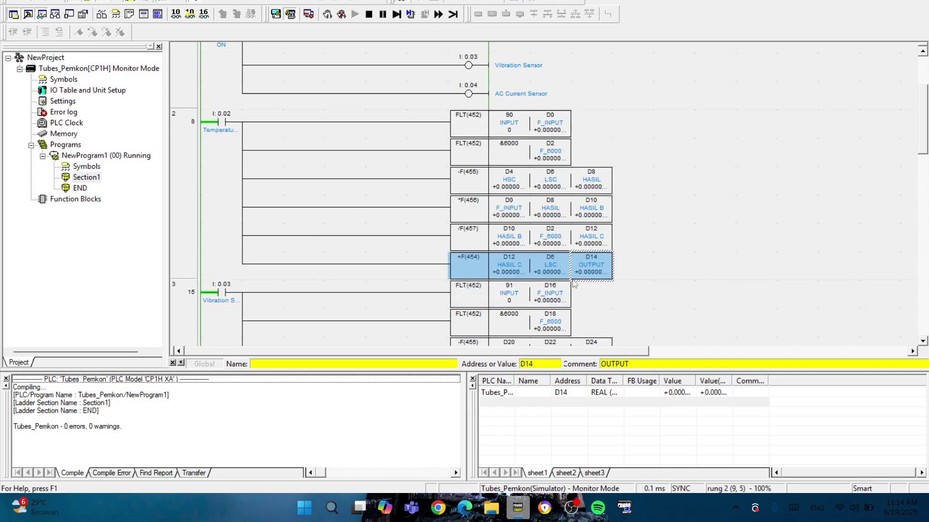
{"action": "scroll", "coordinate": [556, 244], "scroll_direction": "down", "scroll_amount": 5}
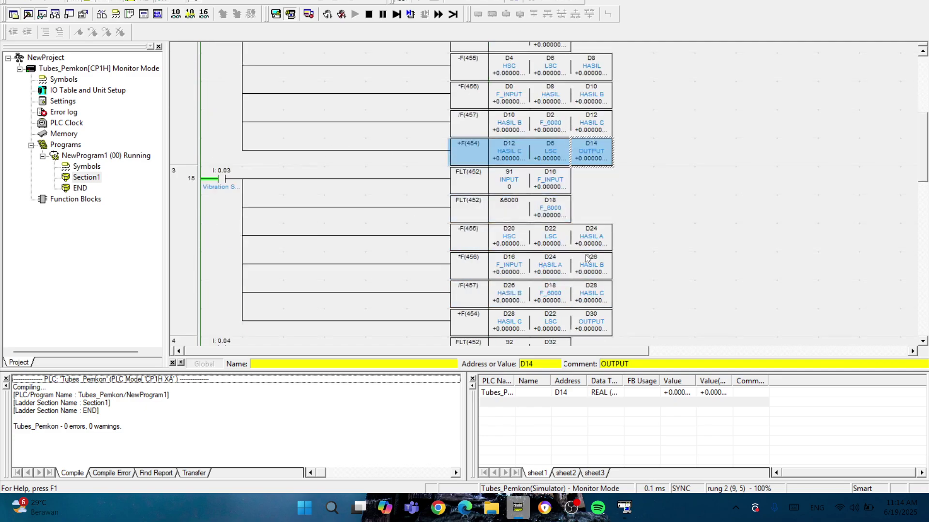
{"action": "scroll", "coordinate": [595, 285], "scroll_direction": "down", "scroll_amount": 4}
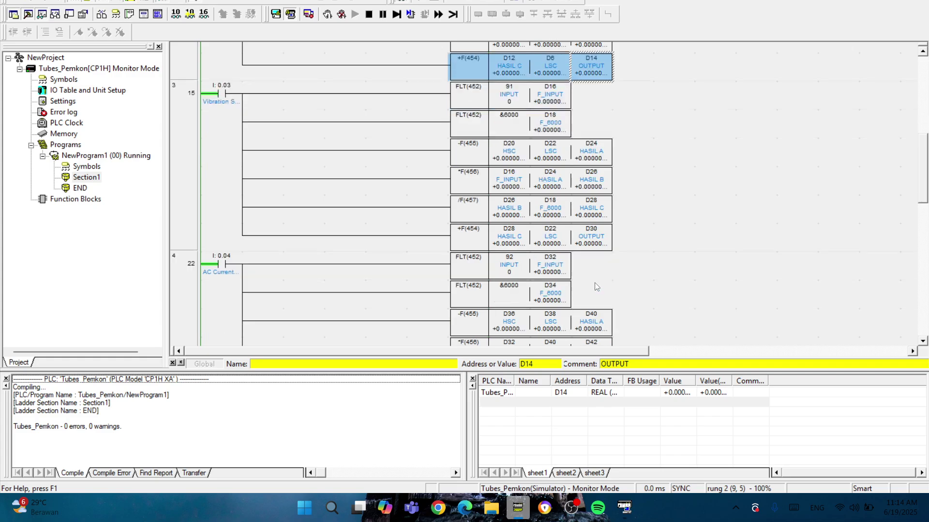
{"action": "scroll", "coordinate": [575, 282], "scroll_direction": "down", "scroll_amount": 2}
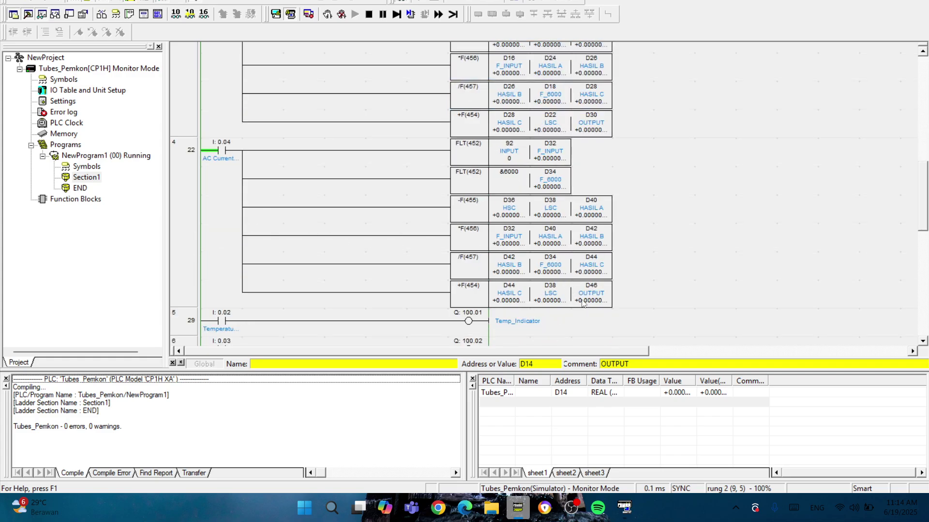
{"action": "scroll", "coordinate": [595, 290], "scroll_direction": "down", "scroll_amount": 4}
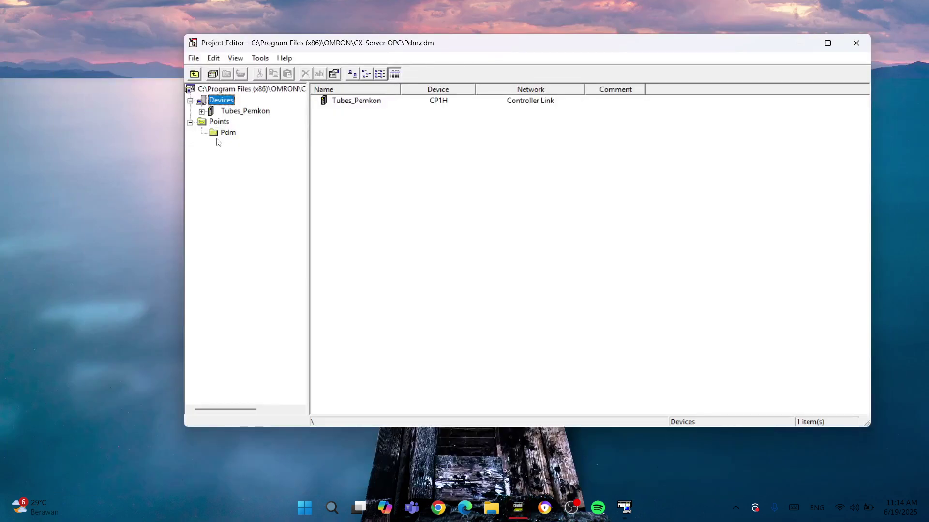
In the Project Editor, view the Points folder, check which new items it offers without adding one, and display the Pdm group's points.
{"action": "left_click_drag", "start_coordinate": [443, 49], "coordinate": [420, 48]}
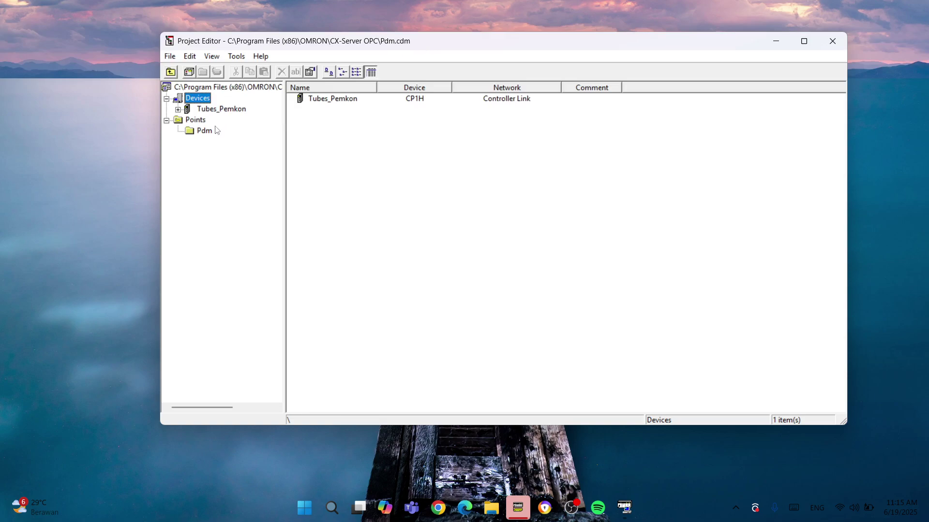
{"action": "left_click", "coordinate": [192, 122]}
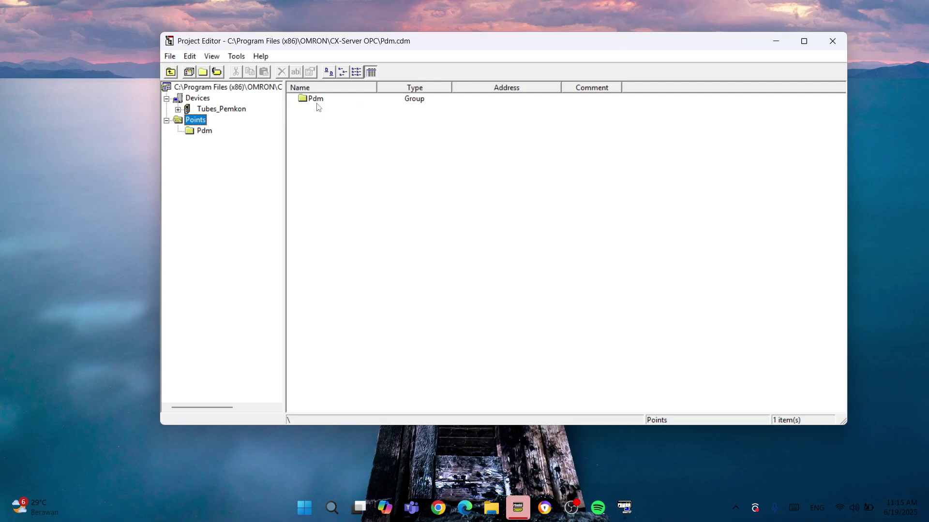
{"action": "right_click", "coordinate": [382, 170]}
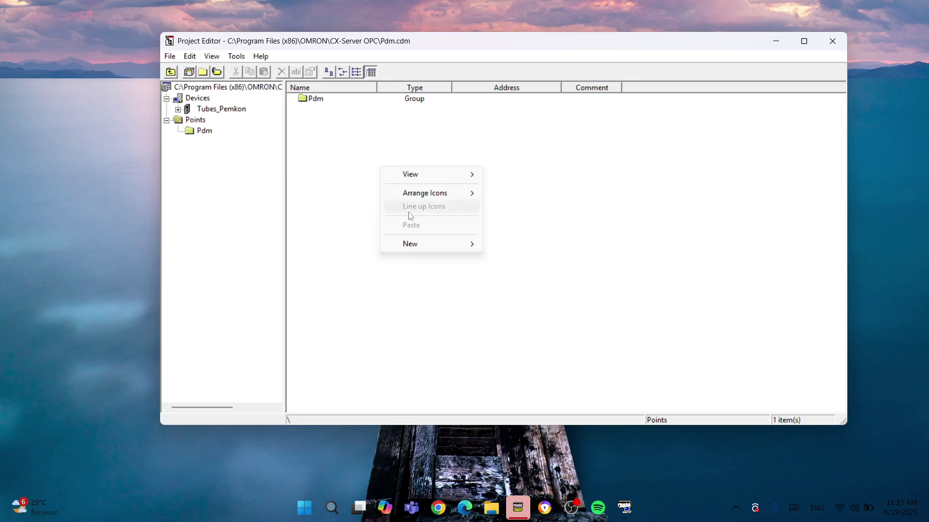
{"action": "mouse_move", "coordinate": [421, 245]}
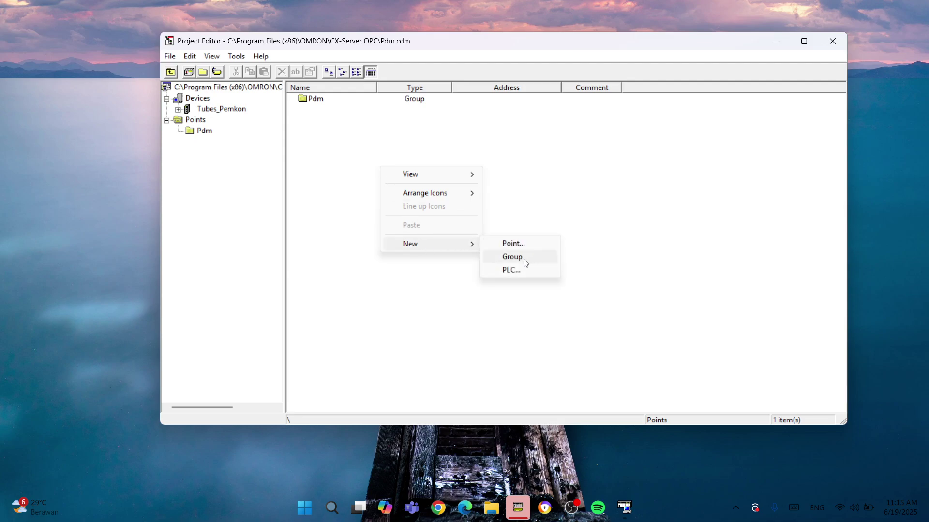
{"action": "left_click", "coordinate": [428, 300]}
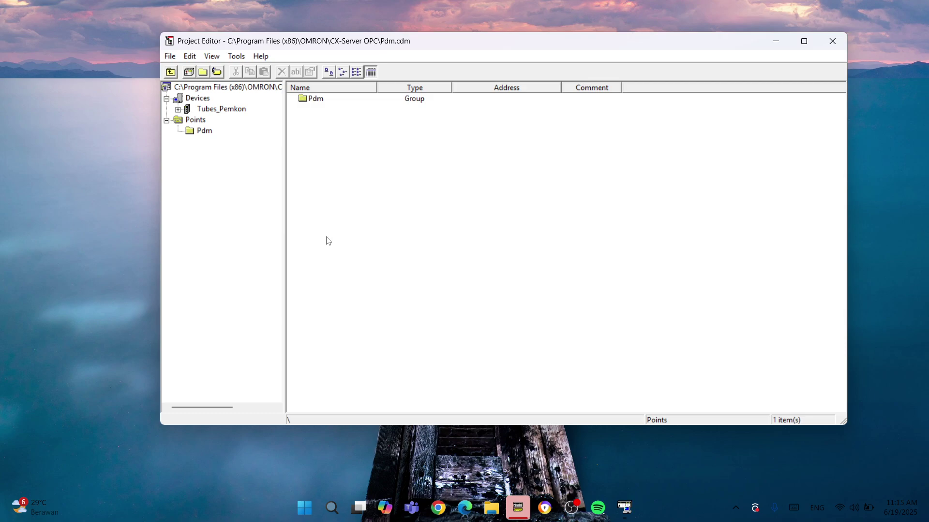
{"action": "left_click", "coordinate": [204, 131]}
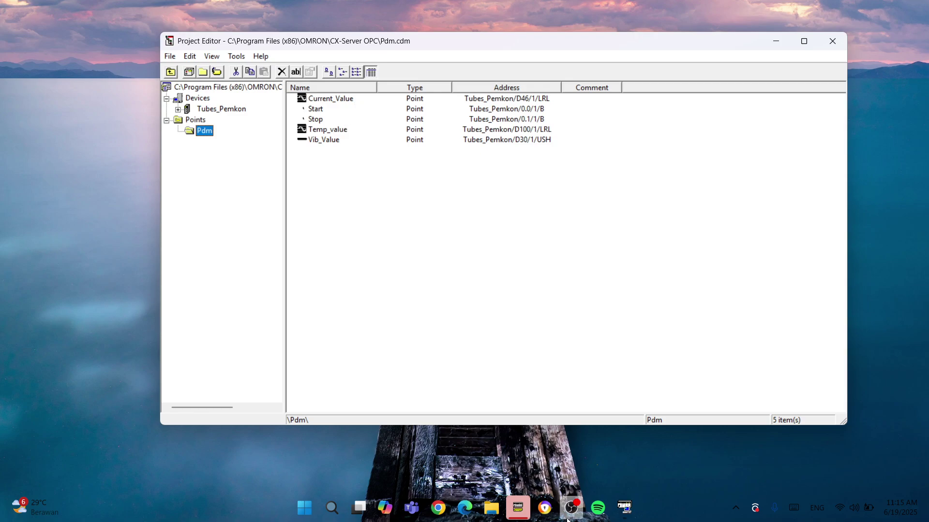
Minimize the CX-Simulator Debug Console, switch to CX-Programmer and check the temperature rung's output address.
{"action": "left_click", "coordinate": [623, 517]}
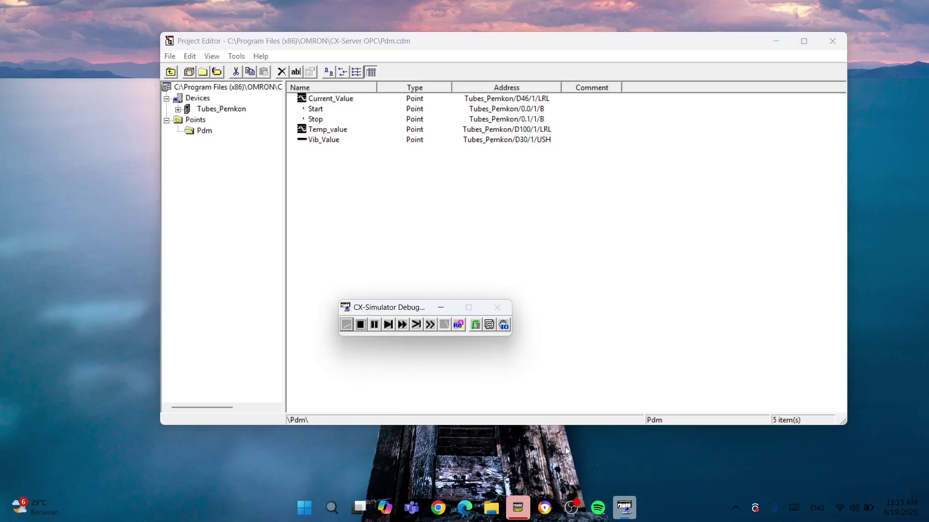
{"action": "left_click", "coordinate": [440, 309]}
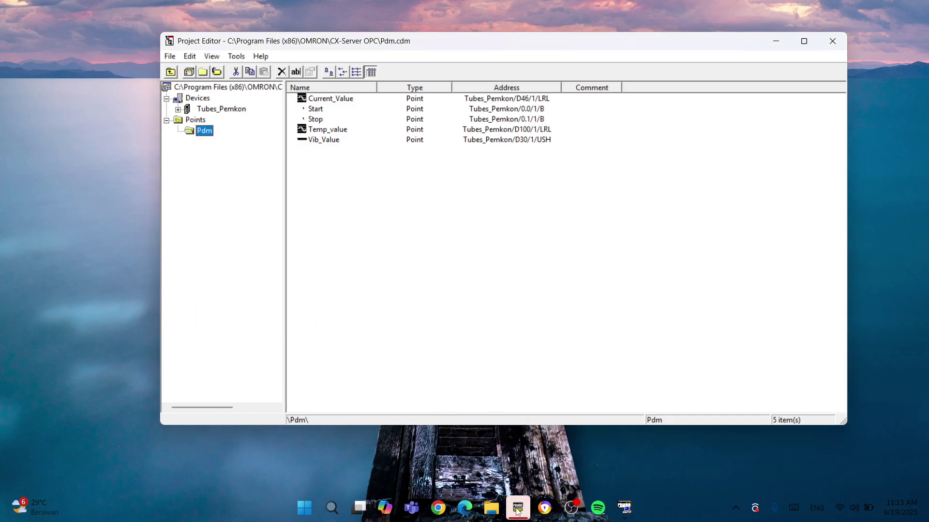
{"action": "left_click", "coordinate": [518, 508]}
{"action": "scroll", "coordinate": [599, 209], "scroll_direction": "up", "scroll_amount": 5}
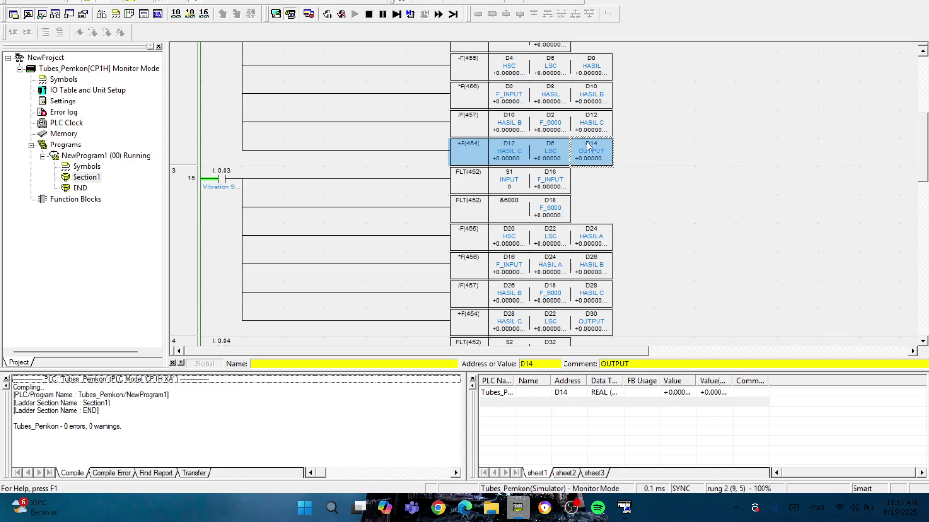
Check the output addresses of the vibration and AC current sensor rungs and switch back to the Project Editor.
{"action": "scroll", "coordinate": [584, 146], "scroll_direction": "down", "scroll_amount": 3}
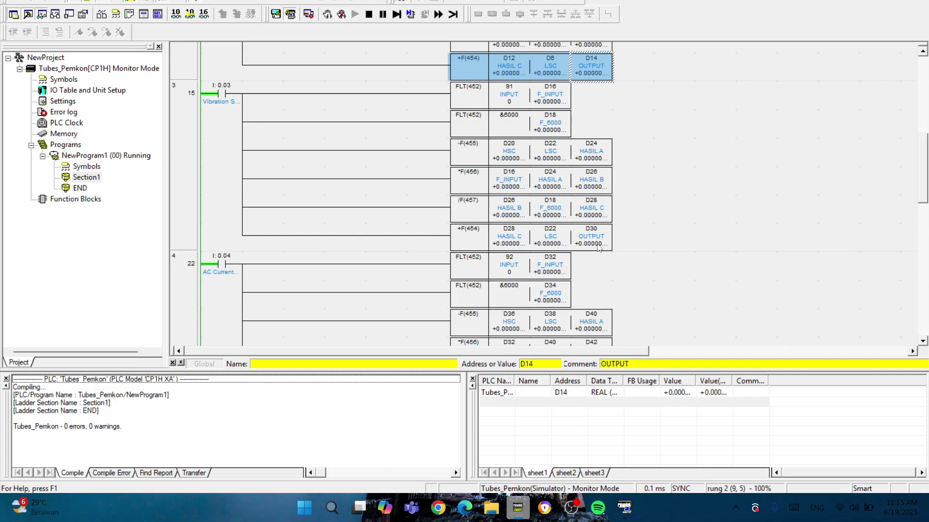
{"action": "scroll", "coordinate": [598, 229], "scroll_direction": "down", "scroll_amount": 4}
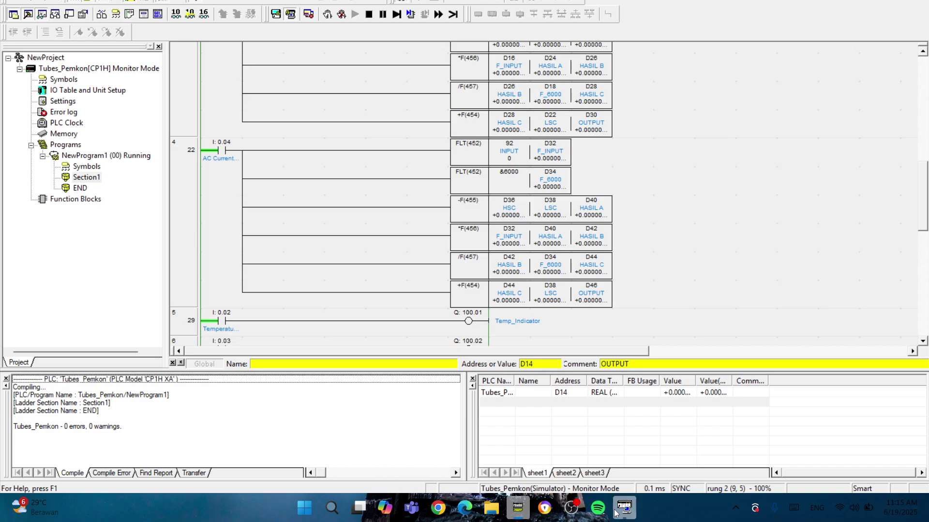
{"action": "left_click", "coordinate": [518, 508]}
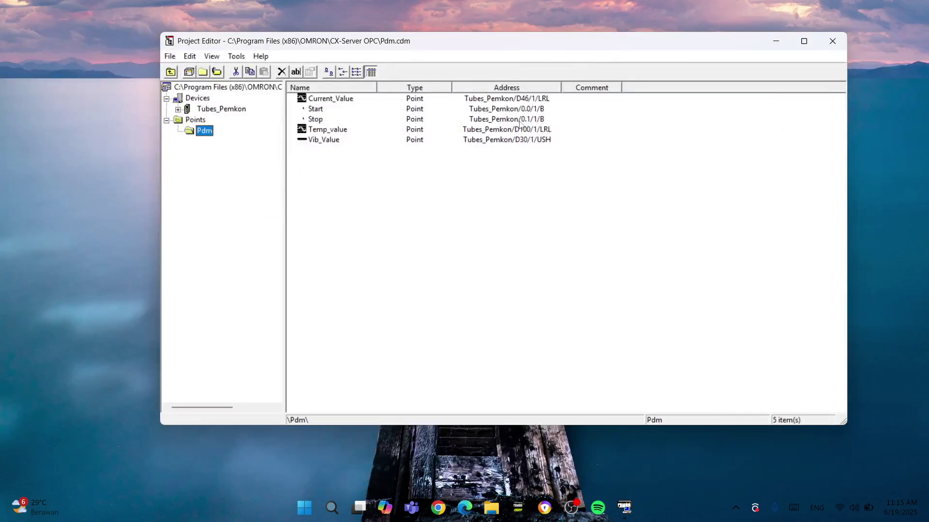
Start a new point in the Pdm group and name it temperature_value.
{"action": "right_click", "coordinate": [366, 207]}
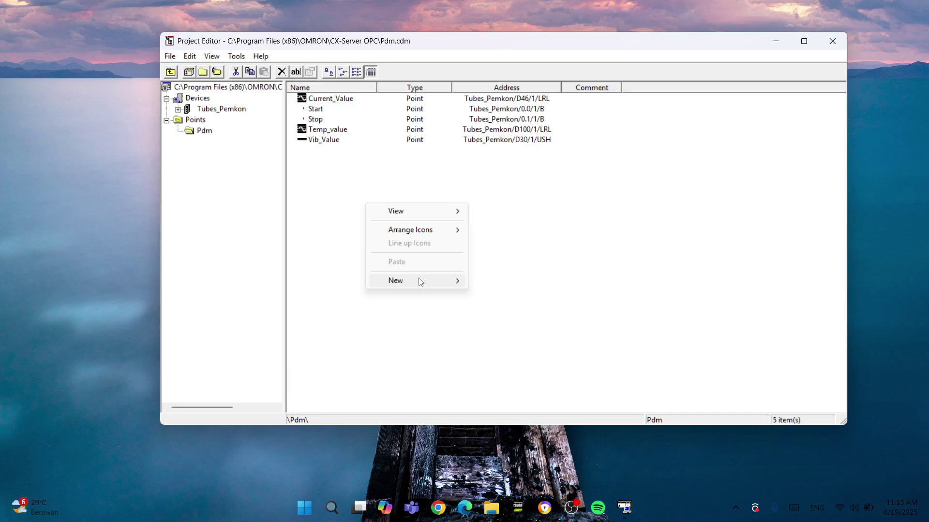
{"action": "mouse_move", "coordinate": [419, 281]}
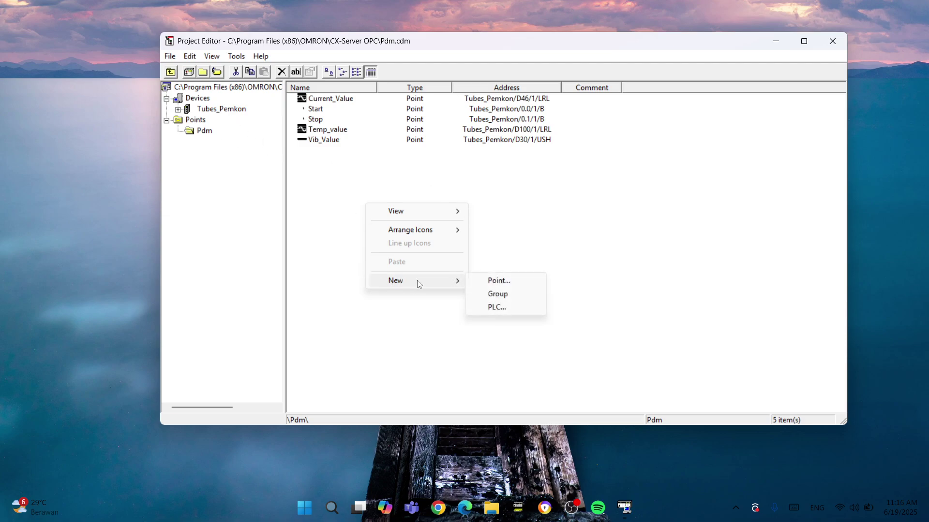
{"action": "left_click", "coordinate": [496, 281]}
{"action": "left_click_drag", "start_coordinate": [282, 117], "coordinate": [245, 120]}
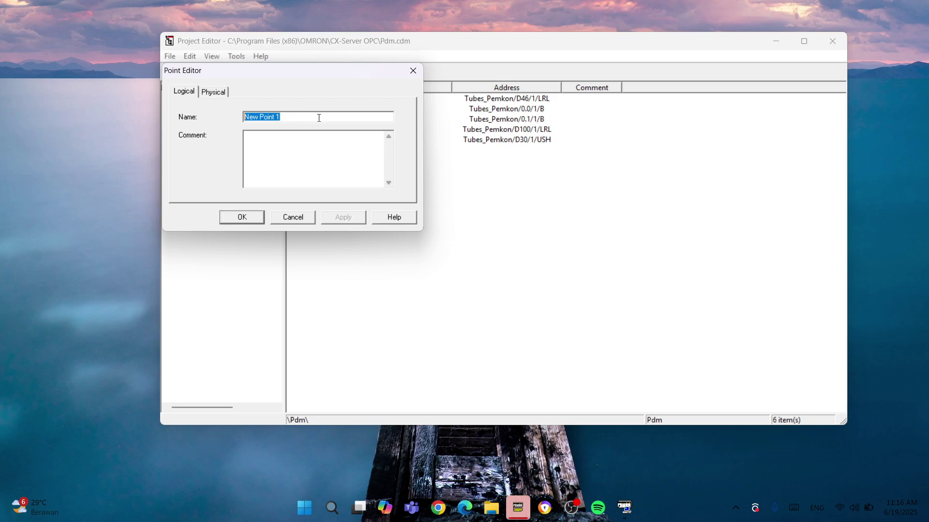
{"action": "type", "text": "temperature_value"}
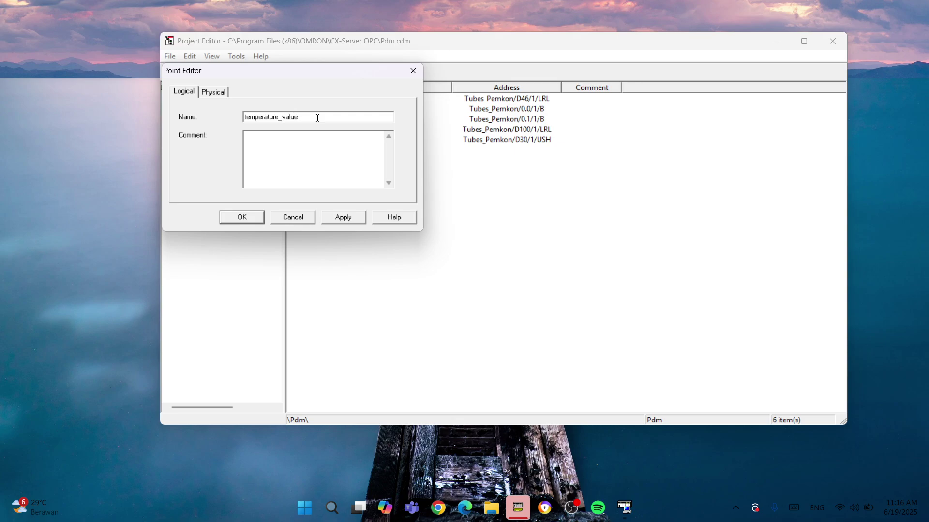
Assign the new point to the Tubes_Pemkon PLC with data location D14.
{"action": "left_click", "coordinate": [214, 93]}
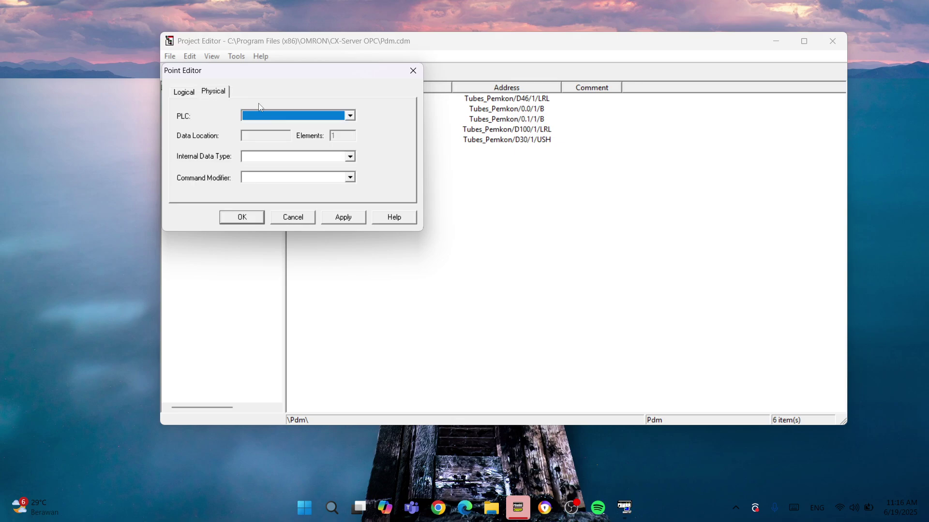
{"action": "left_click", "coordinate": [310, 119]}
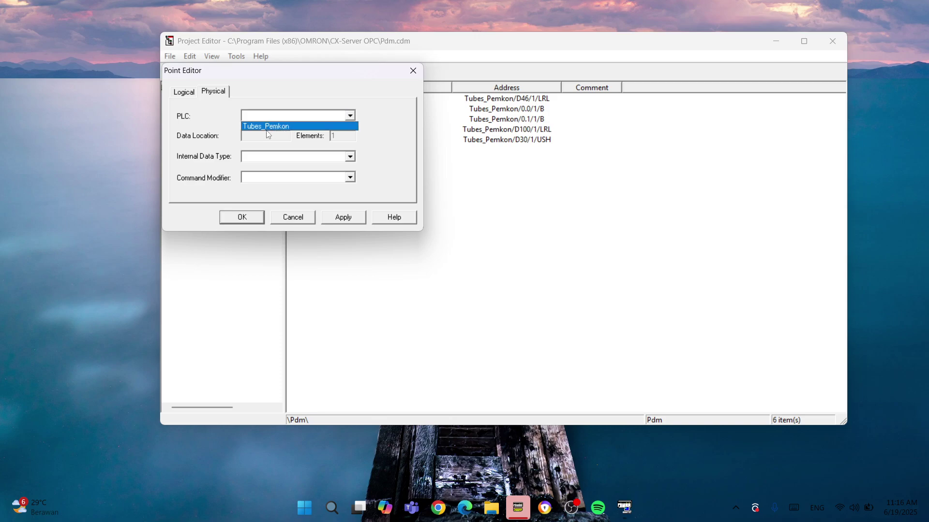
{"action": "left_click", "coordinate": [308, 127]}
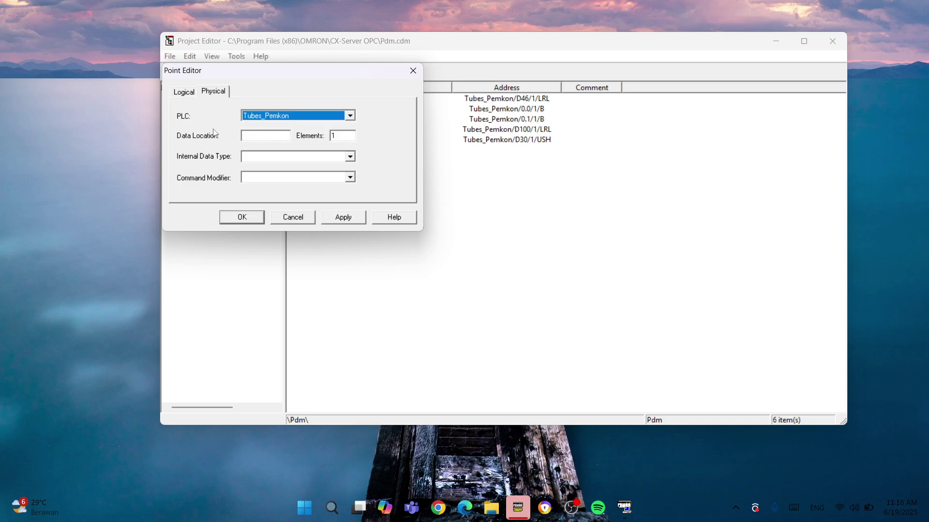
{"action": "left_click", "coordinate": [255, 139]}
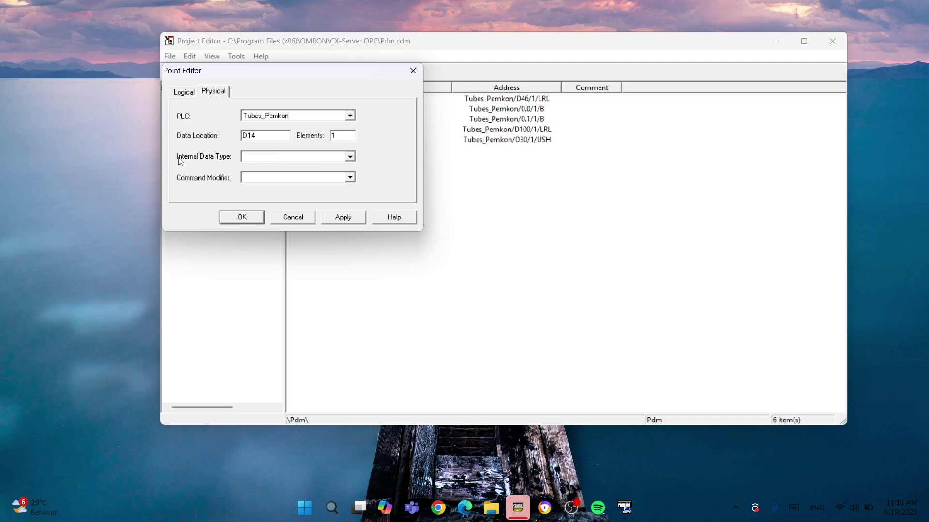
Look through the internal data types and check the data type of temperature output D14 in CX-Programmer without setting a value.
{"action": "left_click", "coordinate": [323, 158]}
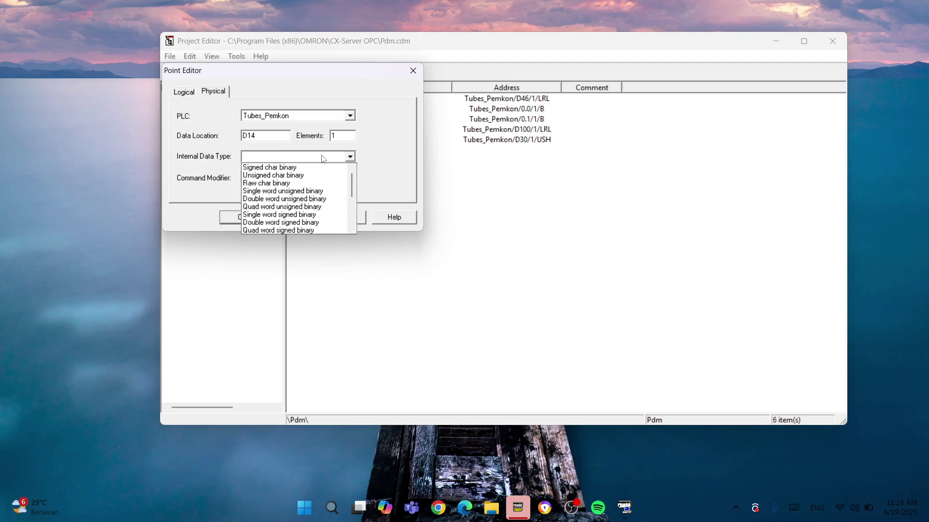
{"action": "scroll", "coordinate": [331, 193], "scroll_direction": "down", "scroll_amount": 4}
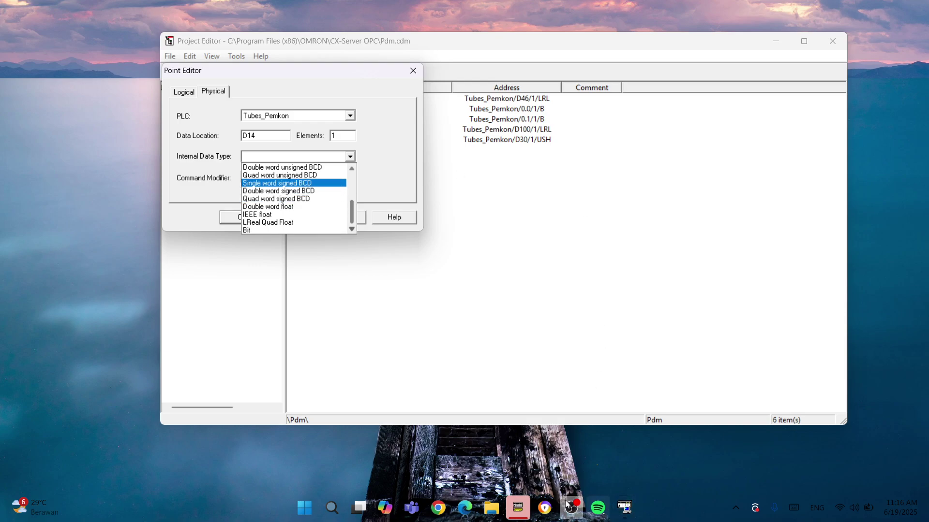
{"action": "left_click", "coordinate": [543, 507]}
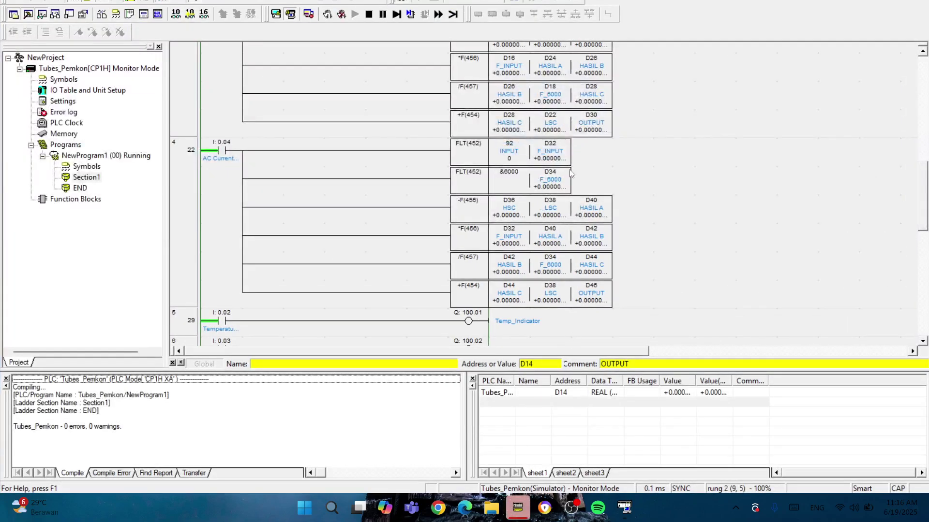
{"action": "scroll", "coordinate": [577, 168], "scroll_direction": "up", "scroll_amount": 3}
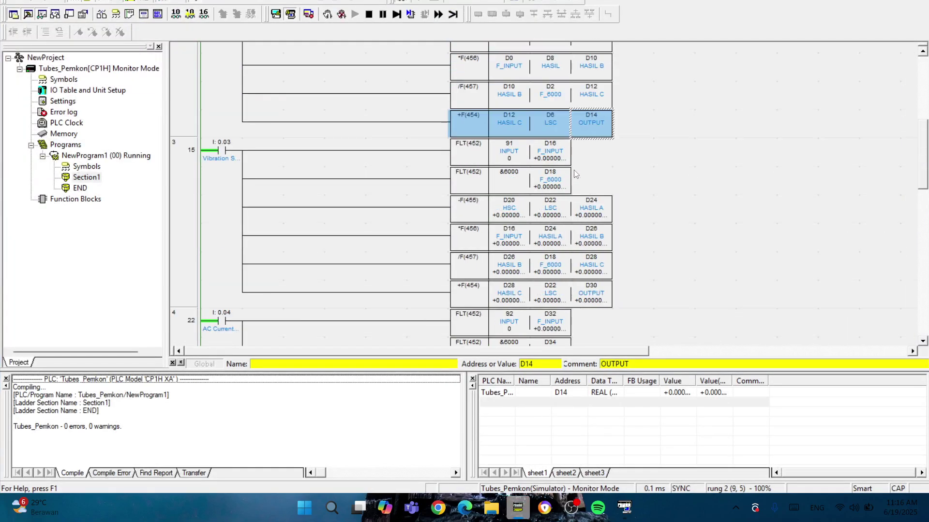
{"action": "double_click", "coordinate": [598, 126]}
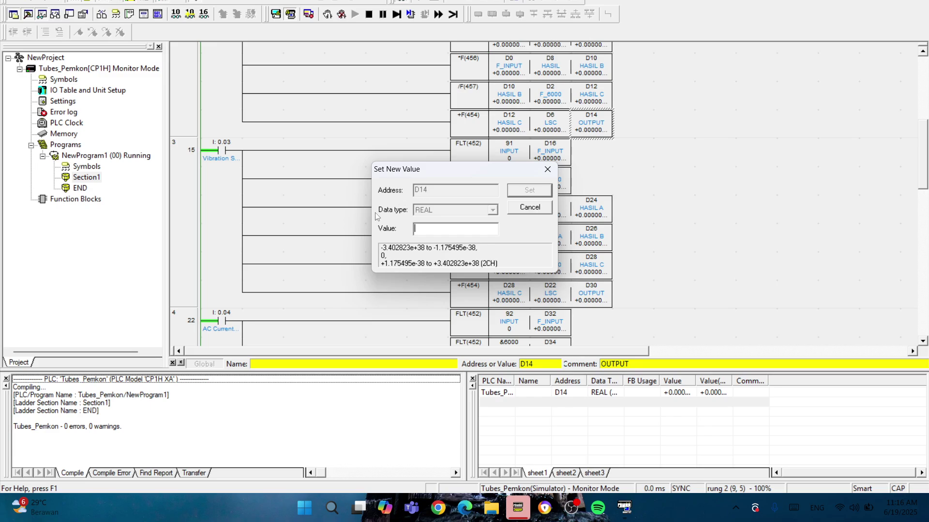
{"action": "left_click", "coordinate": [548, 169]}
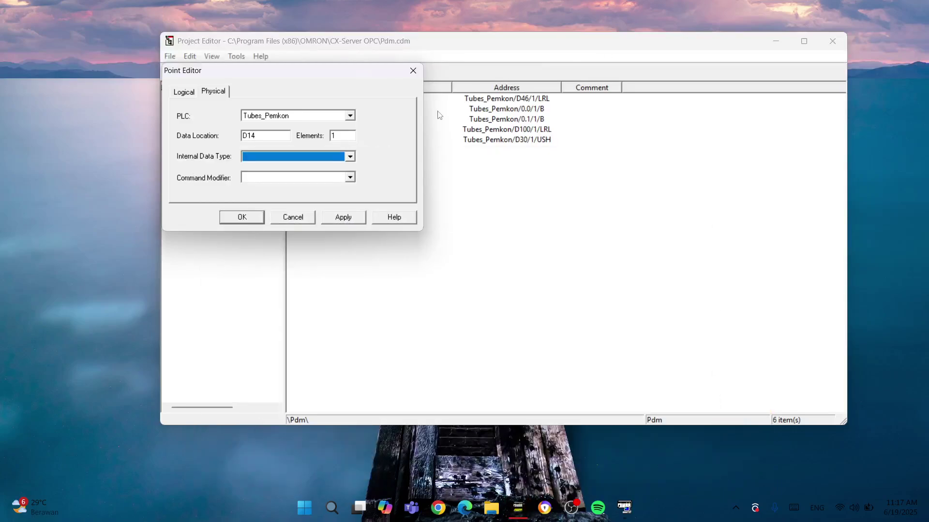
In the Project Editor, browse the internal data types offered for the new D14 point without choosing one.
{"action": "left_click", "coordinate": [350, 157]}
{"action": "scroll", "coordinate": [328, 194], "scroll_direction": "down", "scroll_amount": 4}
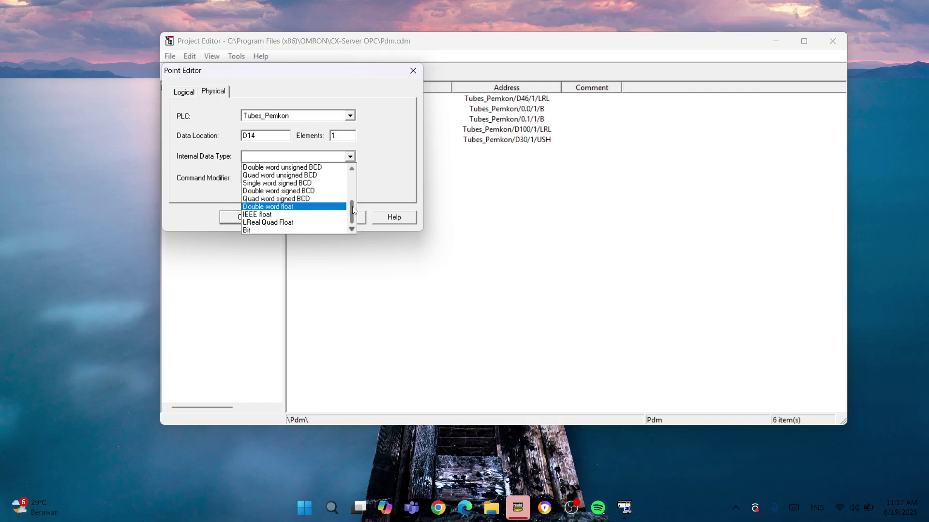
{"action": "left_click_drag", "start_coordinate": [354, 211], "coordinate": [364, 174]}
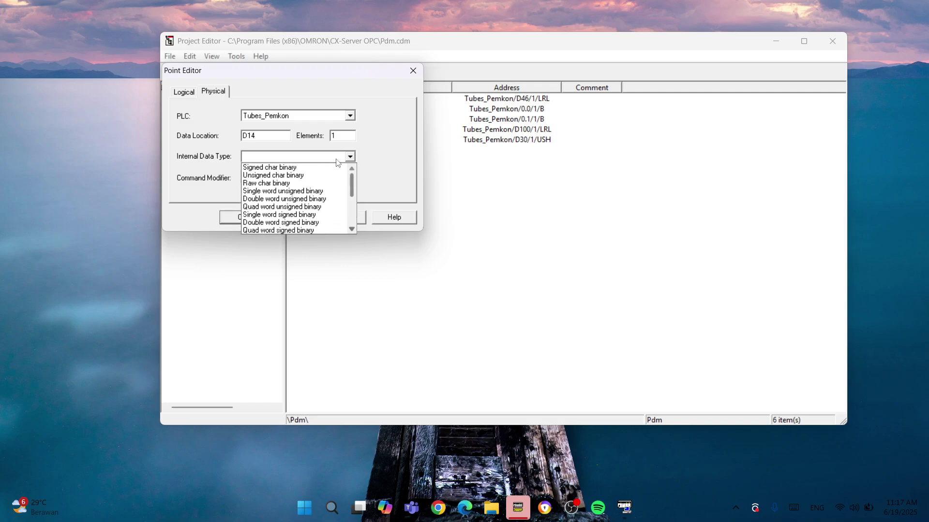
{"action": "scroll", "coordinate": [285, 172], "scroll_direction": "down", "scroll_amount": 4}
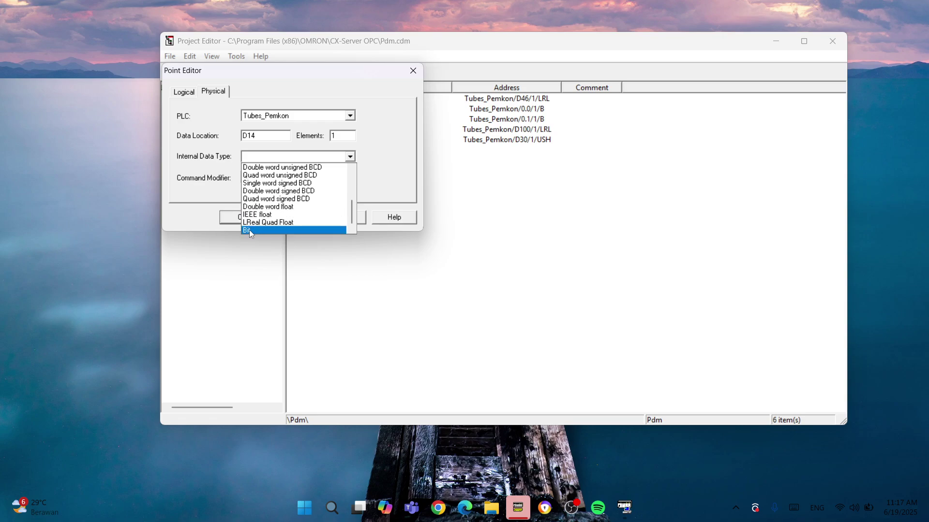
{"action": "scroll", "coordinate": [290, 213], "scroll_direction": "up", "scroll_amount": 3}
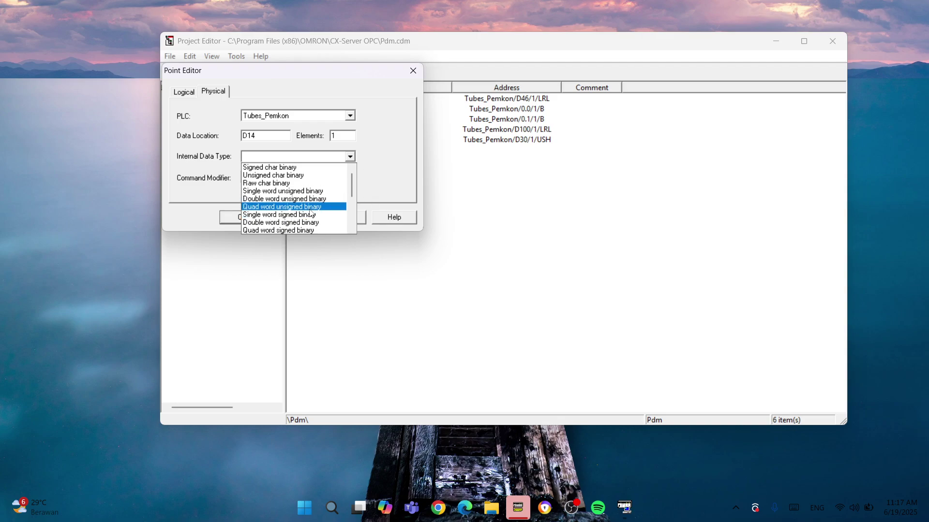
{"action": "scroll", "coordinate": [310, 213], "scroll_direction": "down", "scroll_amount": 4}
{"action": "scroll", "coordinate": [315, 188], "scroll_direction": "up", "scroll_amount": 5}
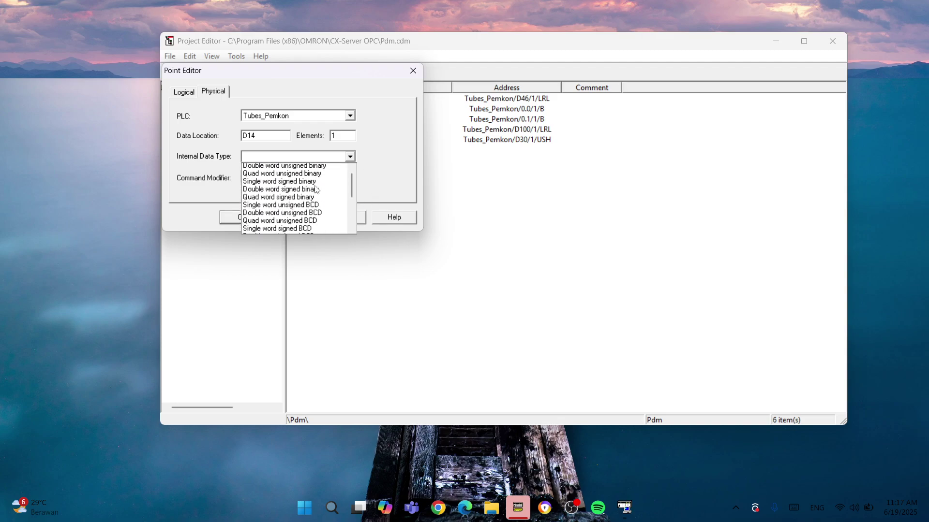
{"action": "left_click", "coordinate": [381, 161]}
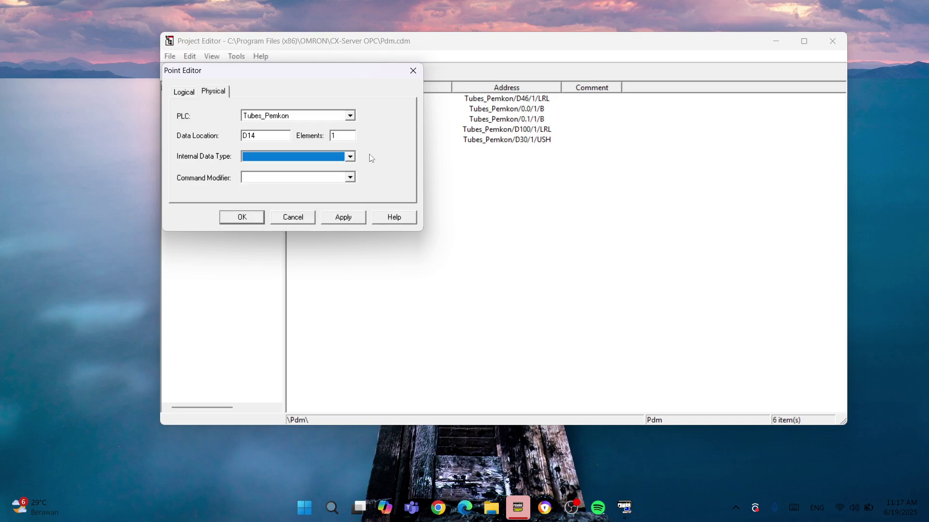
Set the new point's internal data type to IEEE float and close the Point Editor without saving the point.
{"action": "left_click", "coordinate": [350, 156]}
{"action": "scroll", "coordinate": [310, 208], "scroll_direction": "down", "scroll_amount": 5}
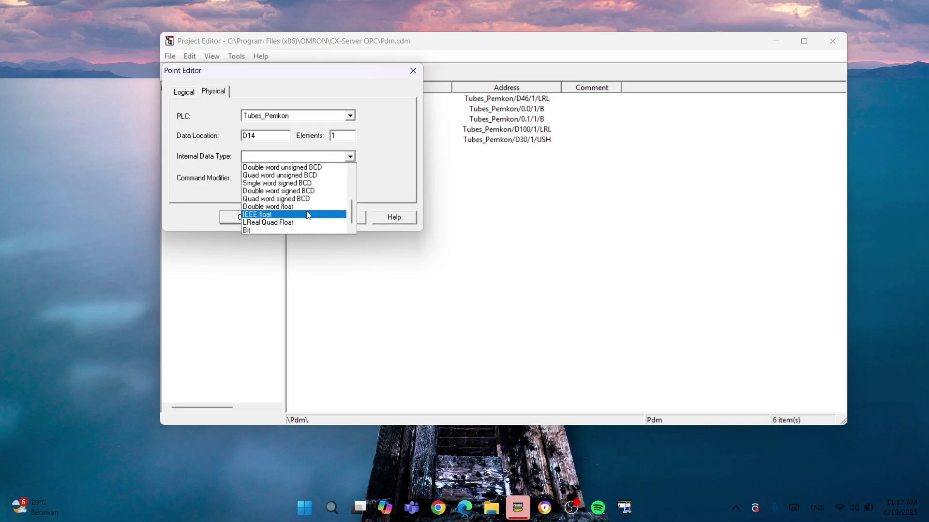
{"action": "left_click", "coordinate": [310, 215]}
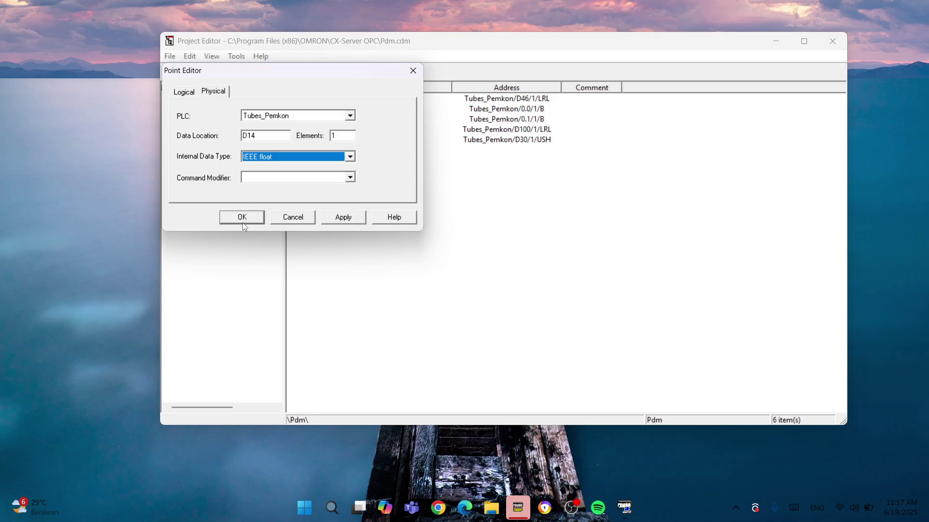
{"action": "left_click", "coordinate": [414, 71]}
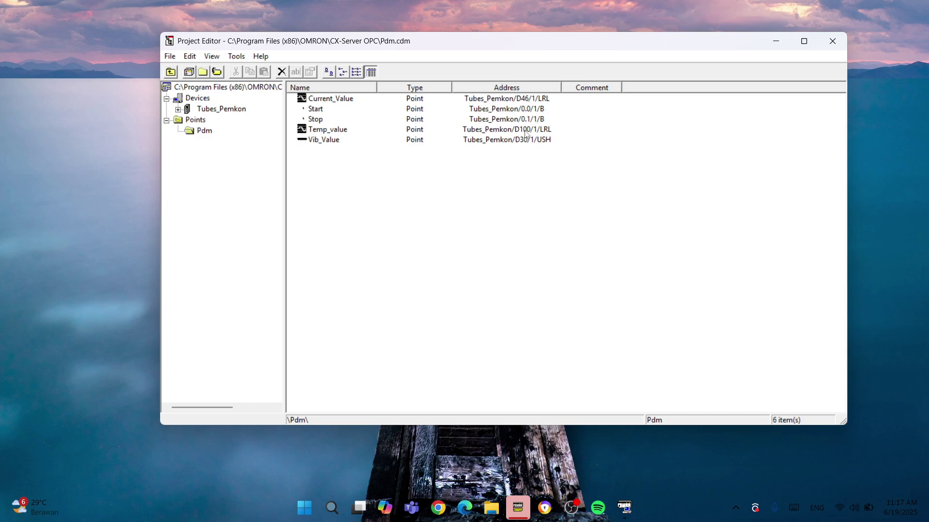
Change the data location of the existing Temp_value point to D14 and save it.
{"action": "double_click", "coordinate": [341, 132]}
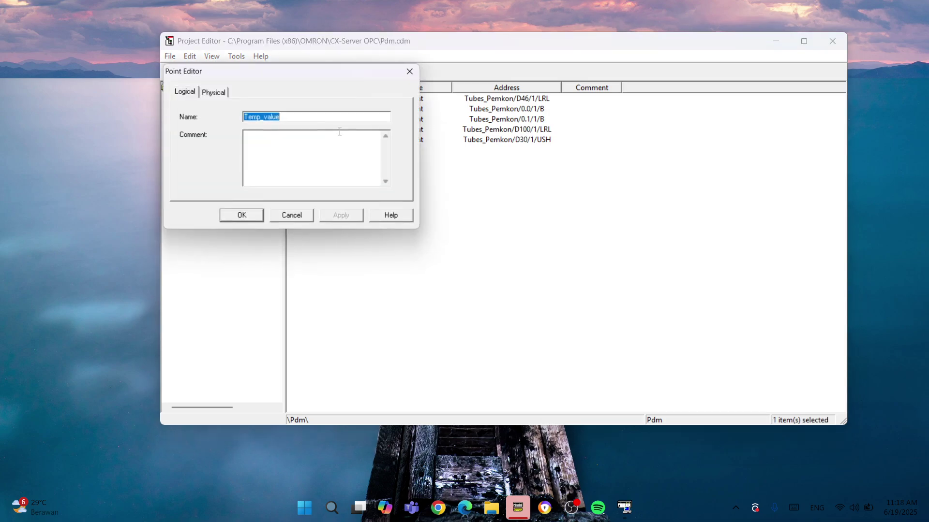
{"action": "left_click", "coordinate": [213, 91]}
{"action": "left_click_drag", "start_coordinate": [275, 134], "coordinate": [257, 136]}
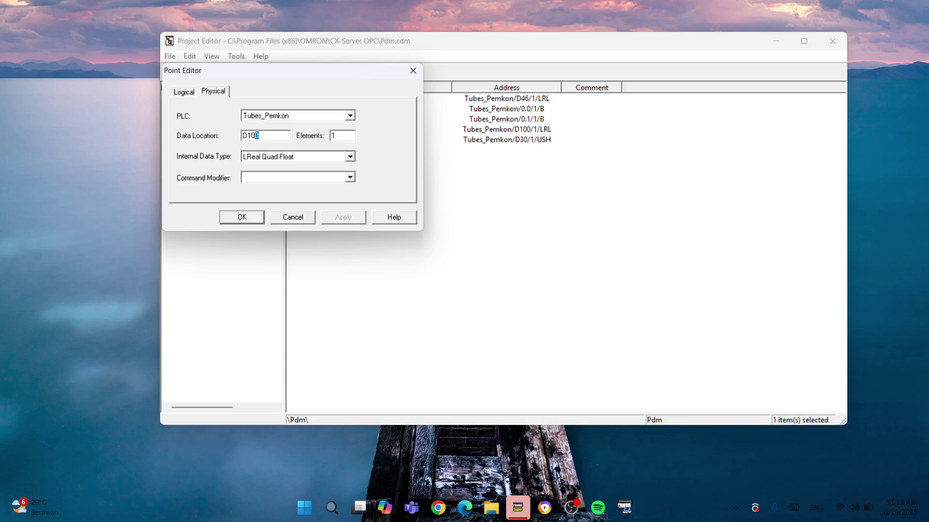
{"action": "type", "text": "4"}
{"action": "left_click", "coordinate": [341, 217]}
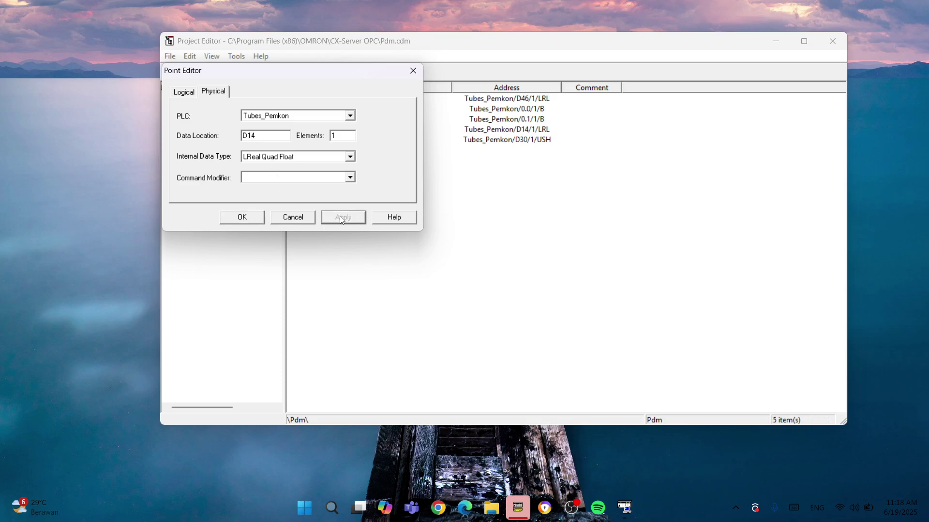
{"action": "left_click", "coordinate": [242, 217]}
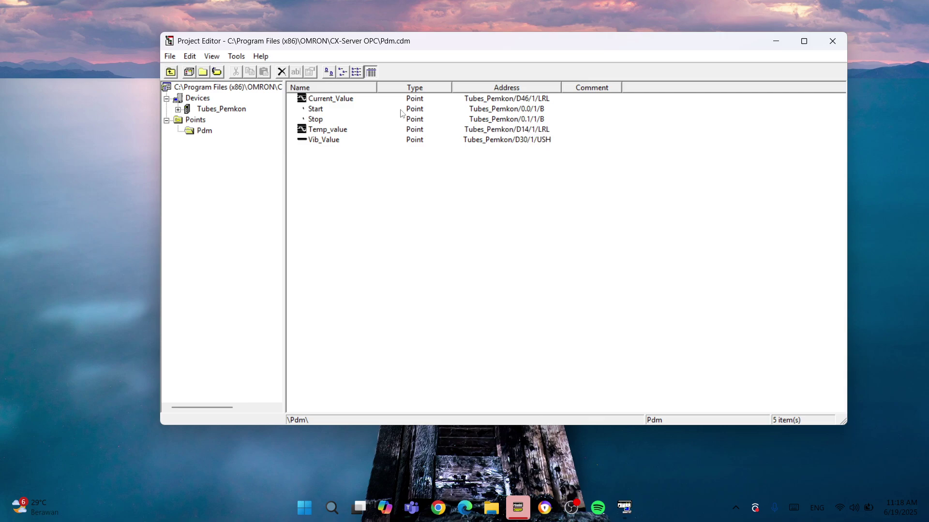
Set the internal data type of the Current_Value point to IEEE float and save it.
{"action": "double_click", "coordinate": [337, 101]}
{"action": "left_click", "coordinate": [213, 93]}
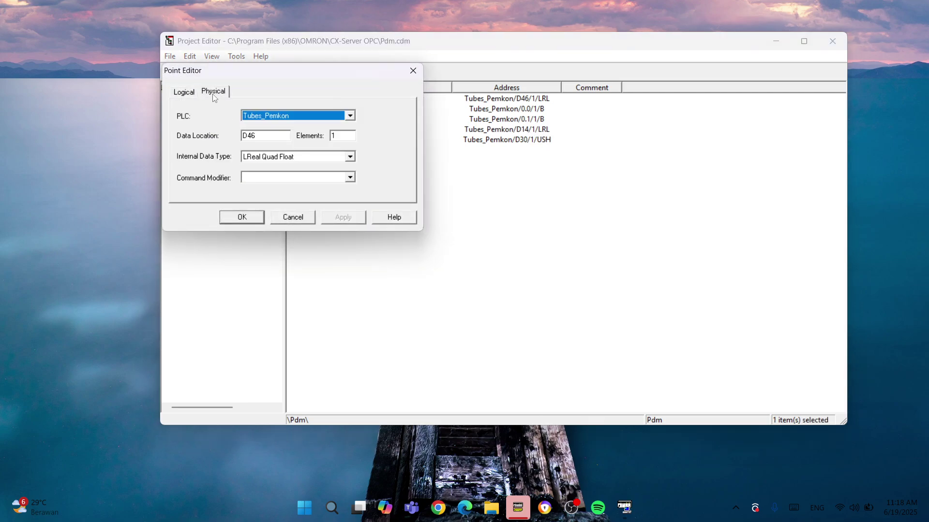
{"action": "left_click", "coordinate": [350, 156]}
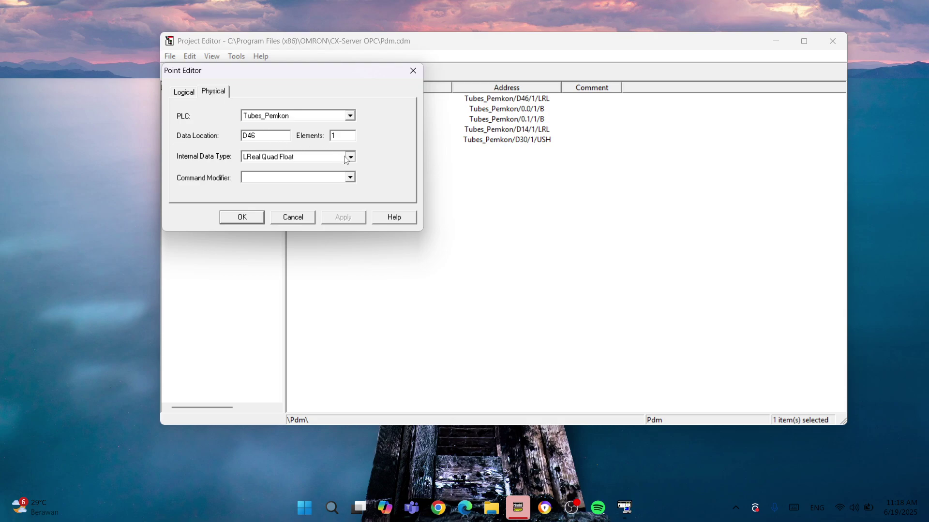
{"action": "left_click", "coordinate": [284, 214]}
{"action": "left_click", "coordinate": [340, 216]}
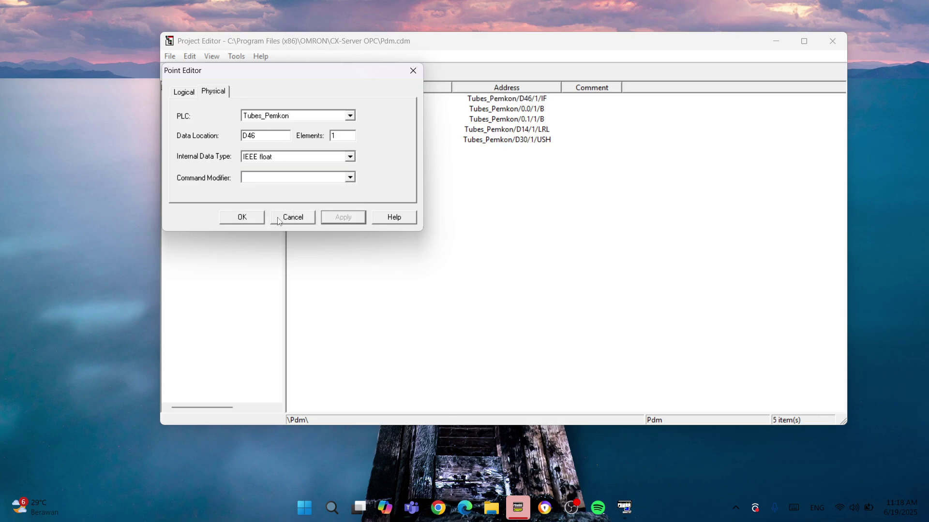
{"action": "left_click", "coordinate": [253, 216]}
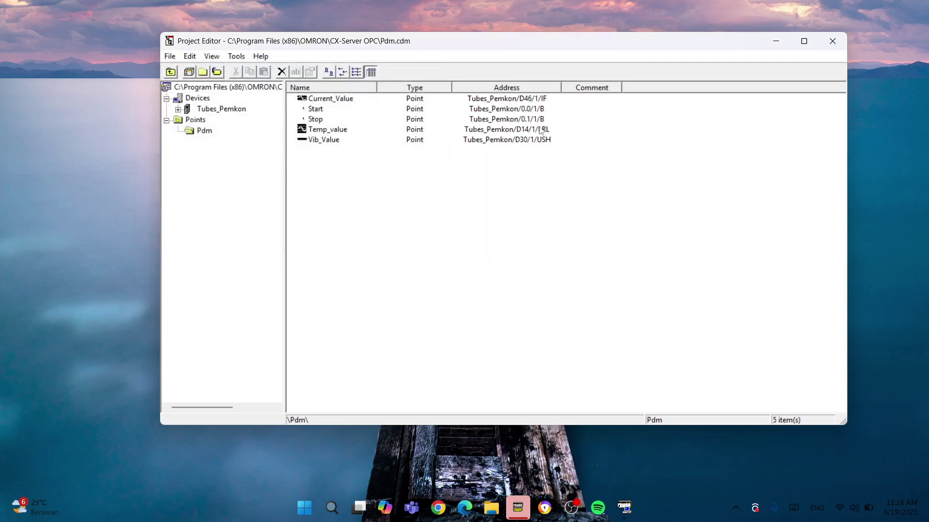
Set the internal data type of the Temp_value point to IEEE float and save it.
{"action": "double_click", "coordinate": [337, 134]}
{"action": "left_click", "coordinate": [216, 93]}
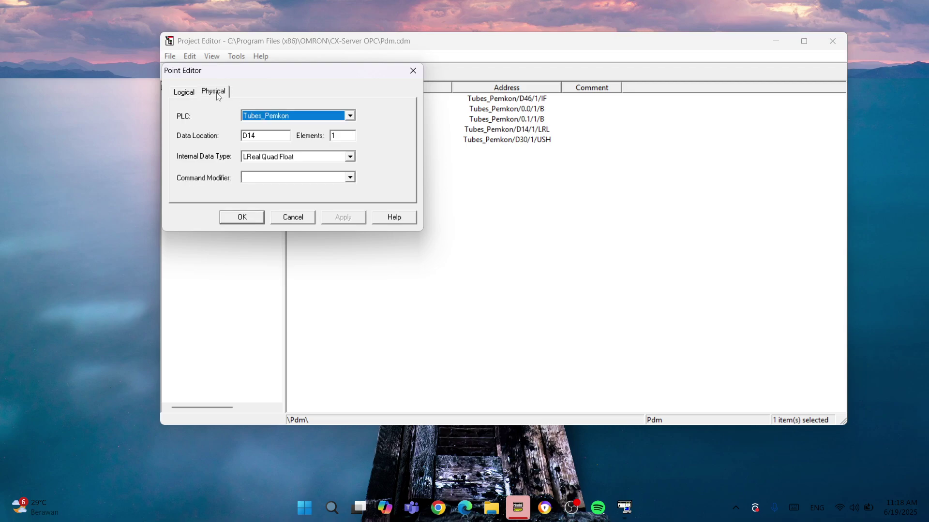
{"action": "left_click", "coordinate": [300, 161]}
{"action": "left_click", "coordinate": [279, 213]}
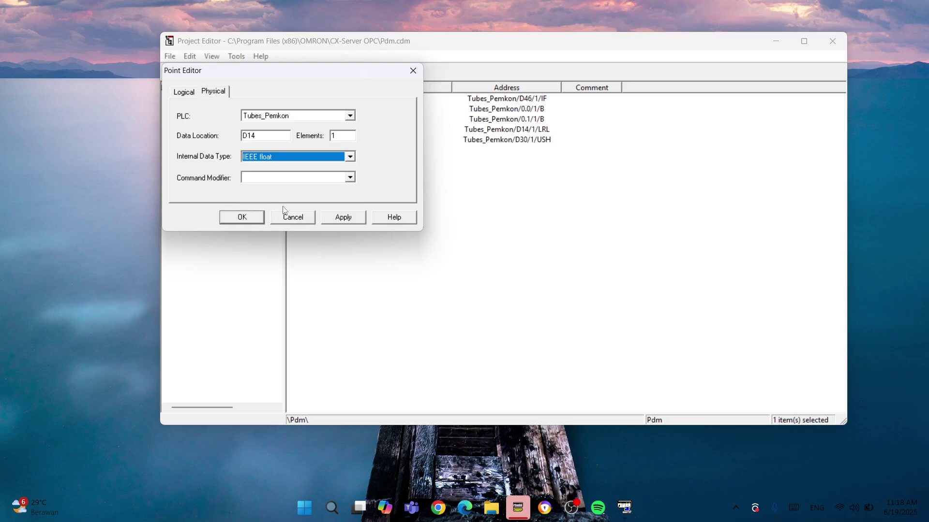
{"action": "left_click", "coordinate": [338, 219]}
{"action": "left_click", "coordinate": [255, 220]}
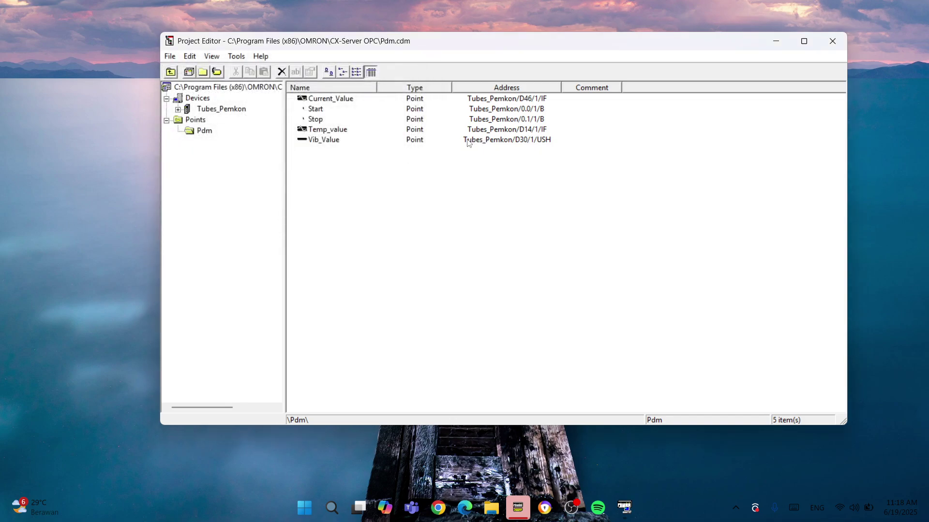
Set the internal data type of the Vib_Value point to IEEE float and save it.
{"action": "double_click", "coordinate": [327, 140]}
{"action": "left_click", "coordinate": [214, 92]}
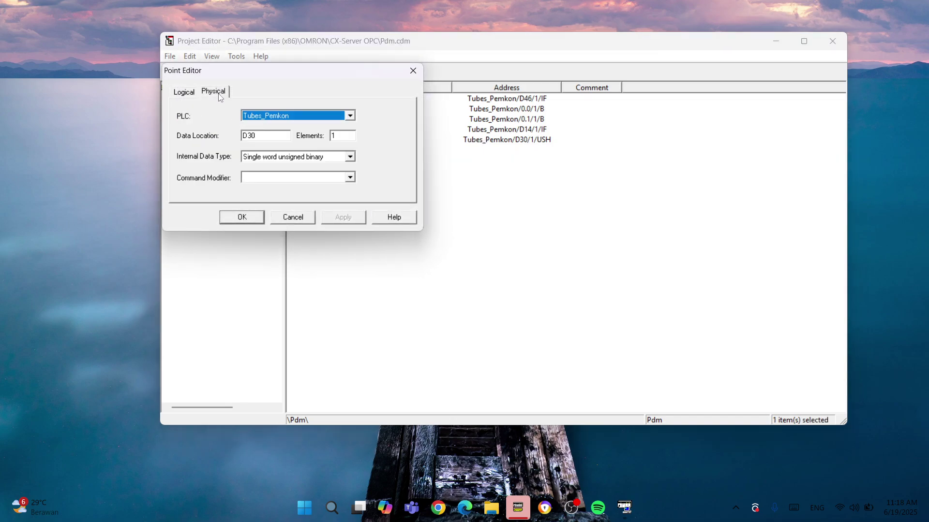
{"action": "left_click", "coordinate": [315, 160]}
{"action": "scroll", "coordinate": [295, 203], "scroll_direction": "down", "scroll_amount": 3}
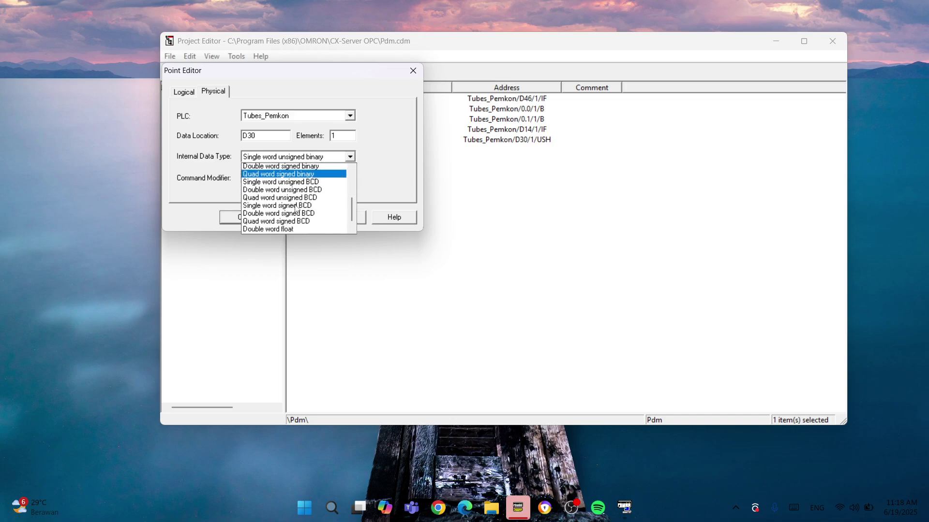
{"action": "left_click", "coordinate": [296, 214]}
{"action": "left_click", "coordinate": [338, 217]}
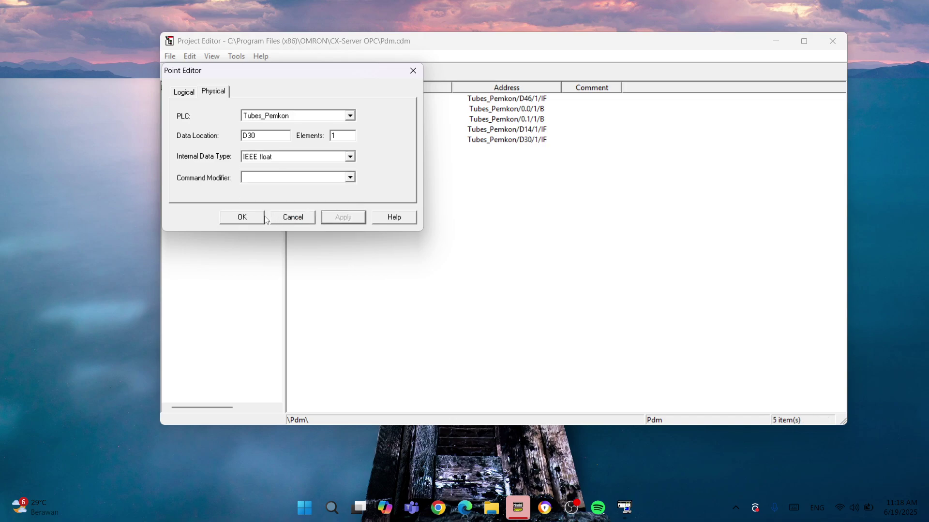
{"action": "left_click", "coordinate": [241, 217]}
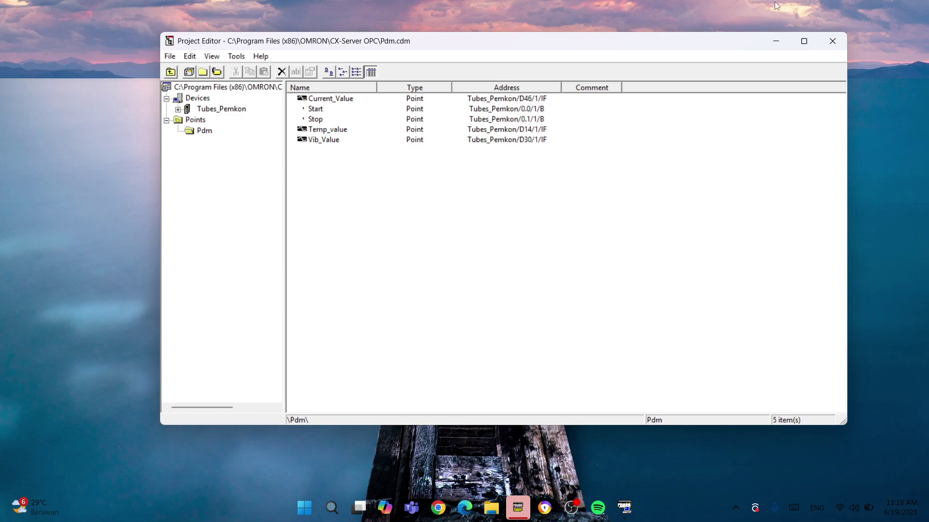
Close the Project Editor and apply Pdm.cdm as the OPC server's CX-Server project file.
{"action": "left_click", "coordinate": [830, 41]}
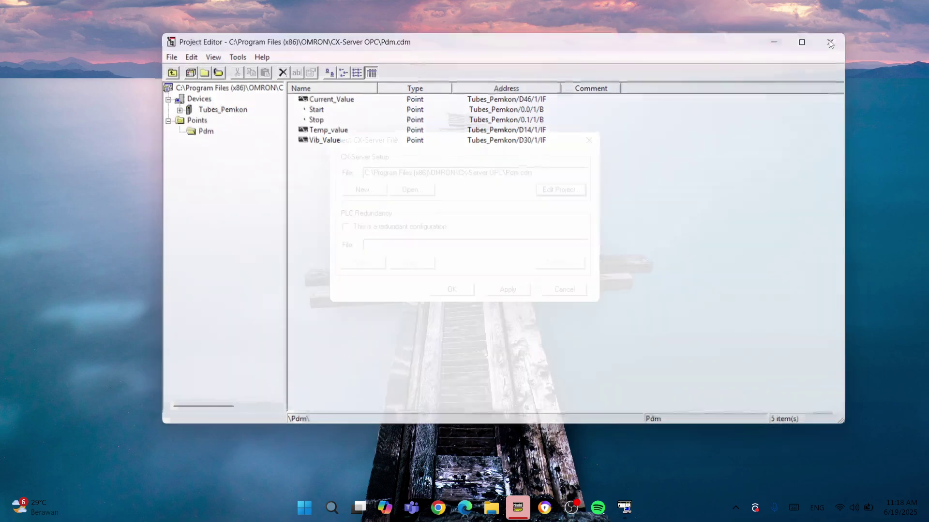
{"action": "left_click", "coordinate": [508, 289]}
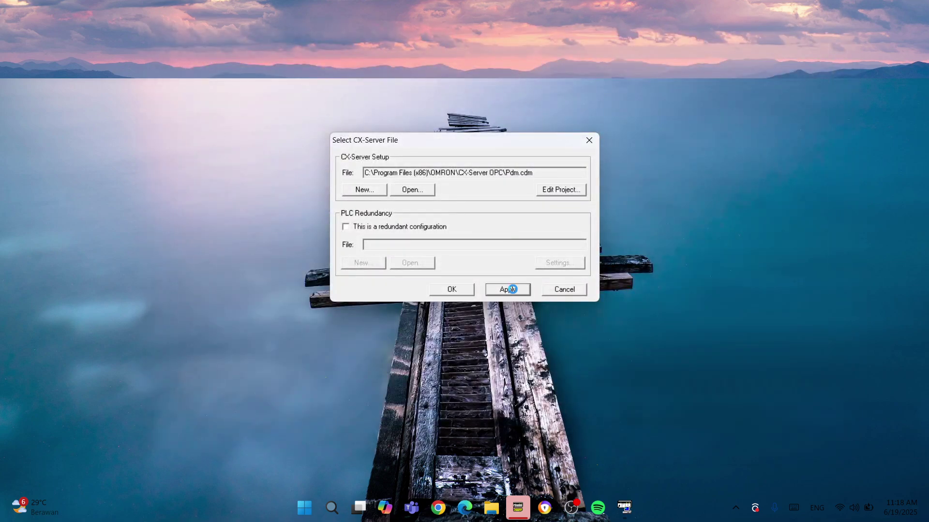
{"action": "left_click", "coordinate": [451, 290]}
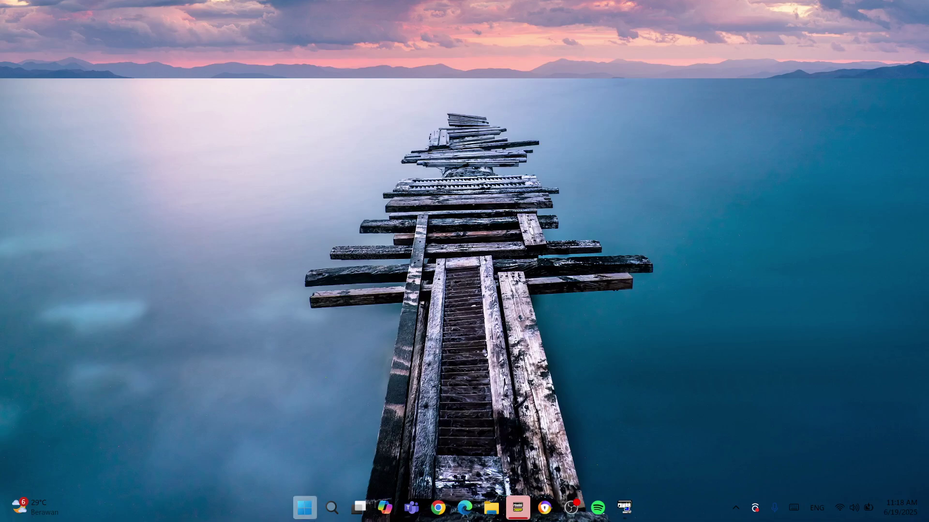
Launch Visual Studio Code and open an additional empty window.
{"action": "left_click", "coordinate": [332, 508]}
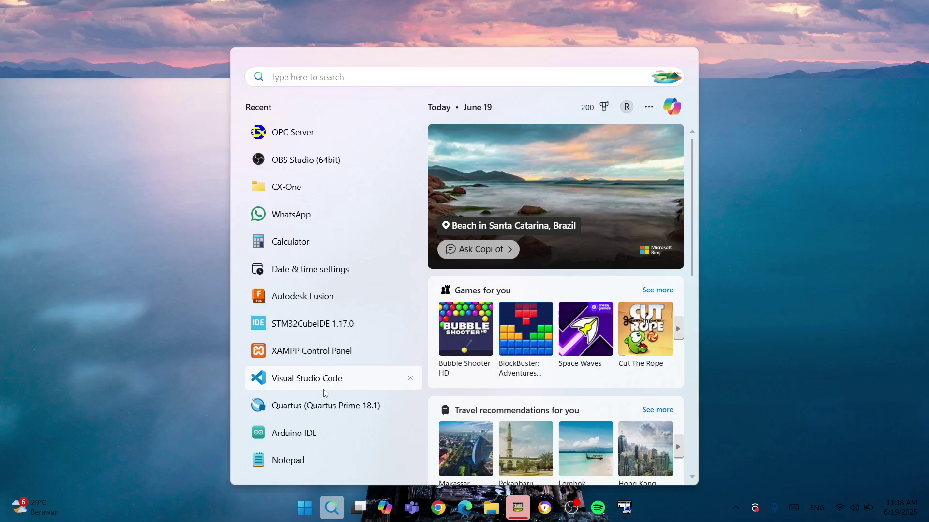
{"action": "left_click", "coordinate": [339, 379]}
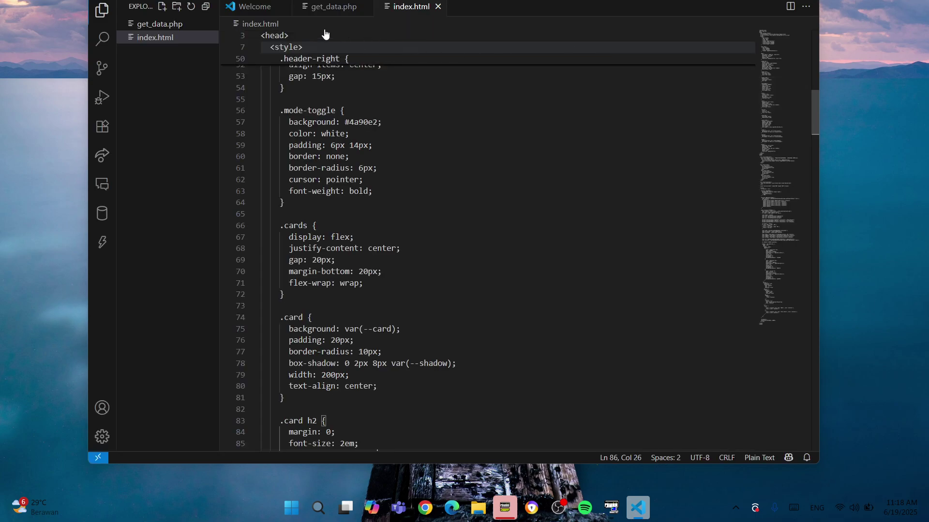
{"action": "key", "text": "super+d"}
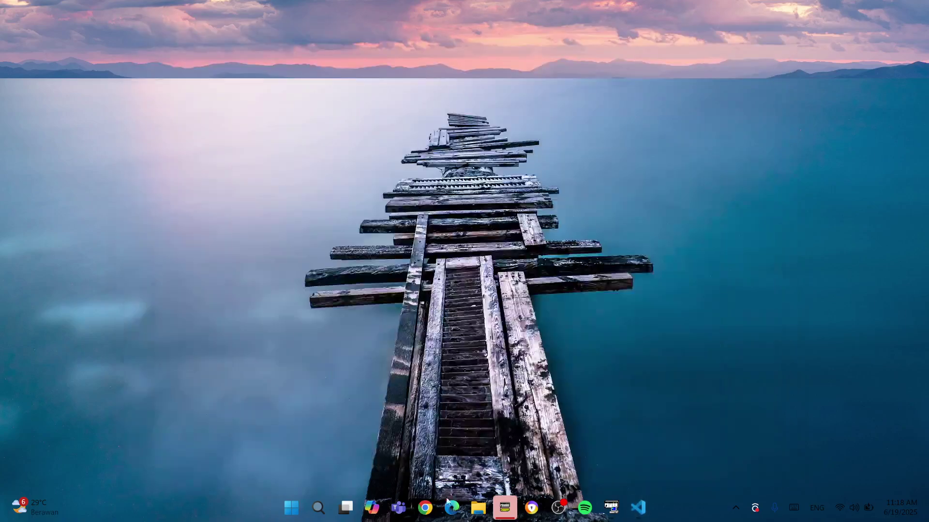
{"action": "left_click", "coordinate": [638, 508]}
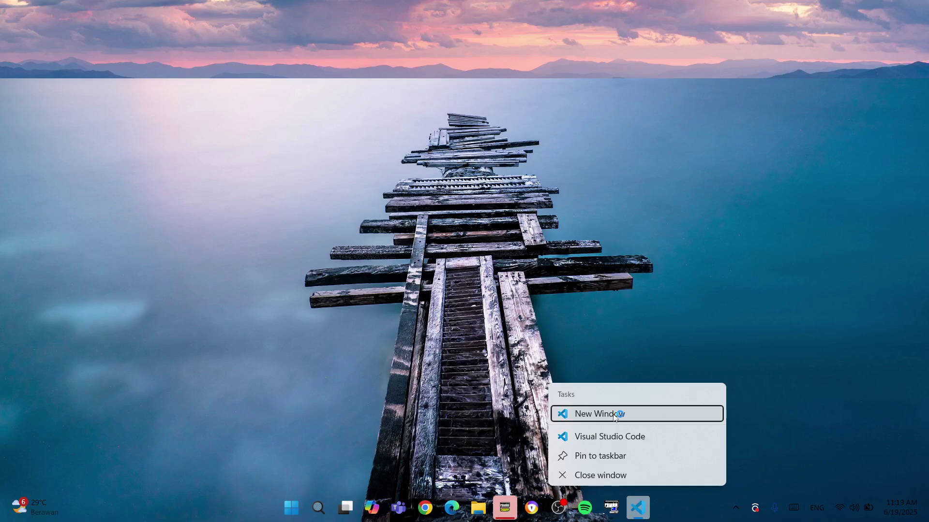
{"action": "left_click", "coordinate": [620, 438]}
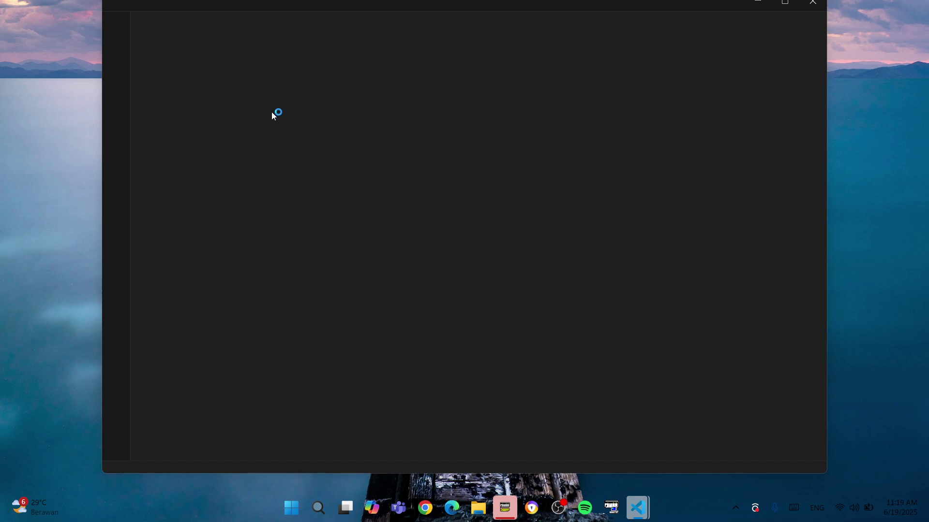
Open the recent TUBES_ISI_Sem.4 folder and maximize the editor window.
{"action": "left_click", "coordinate": [134, 3]}
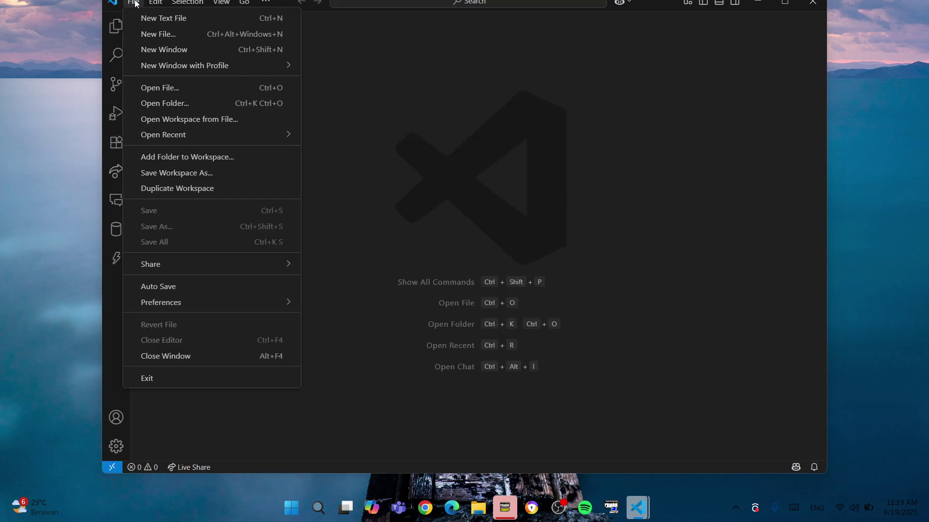
{"action": "left_click", "coordinate": [338, 186]}
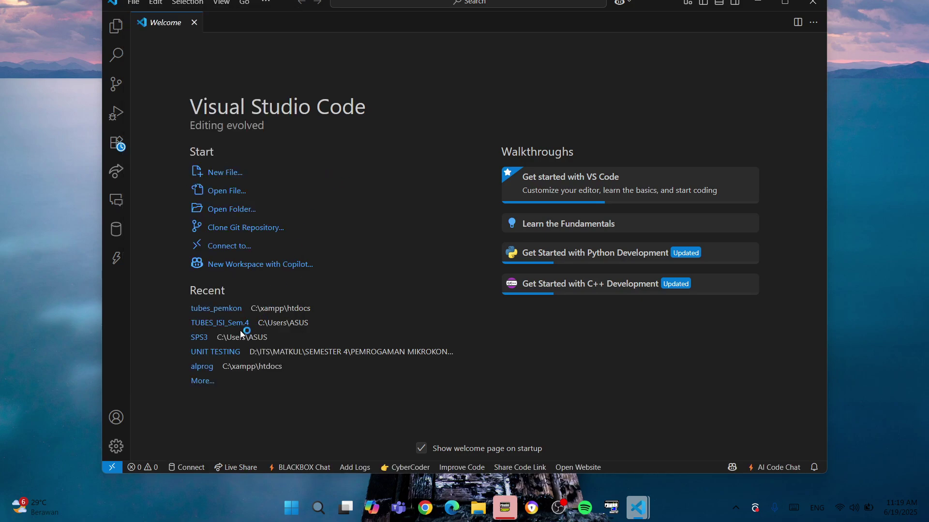
{"action": "left_click", "coordinate": [226, 323]}
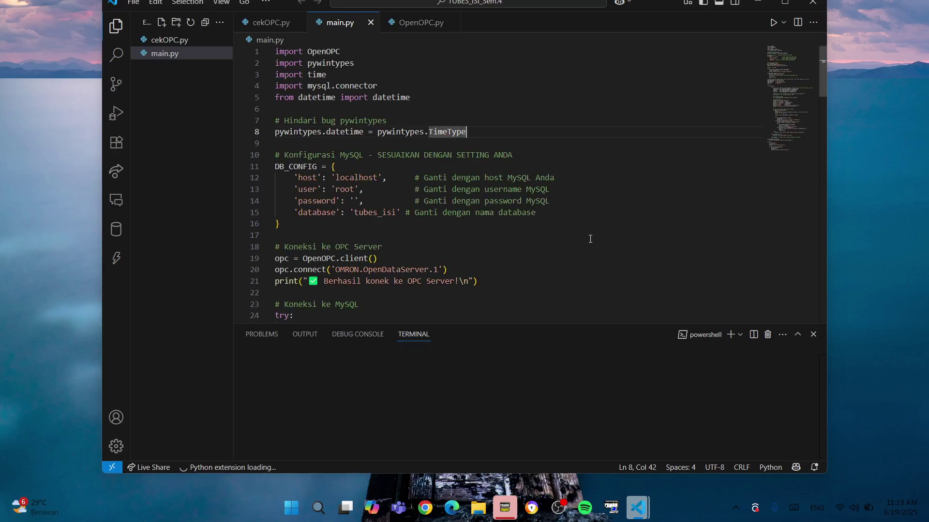
{"action": "left_click", "coordinate": [789, 2]}
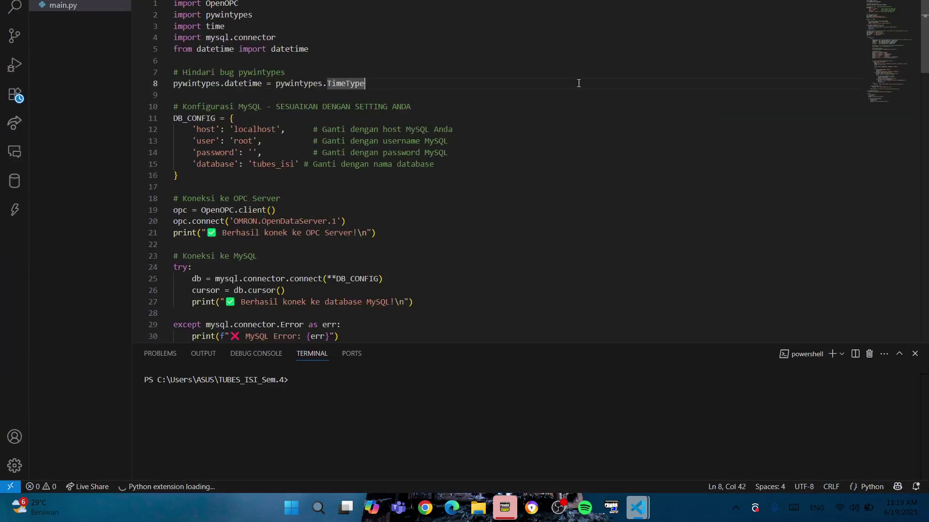
Examine the import lines of main.py, especially the OpenOPC, pywintypes and mysql.connector libraries.
{"action": "left_click", "coordinate": [341, 11]}
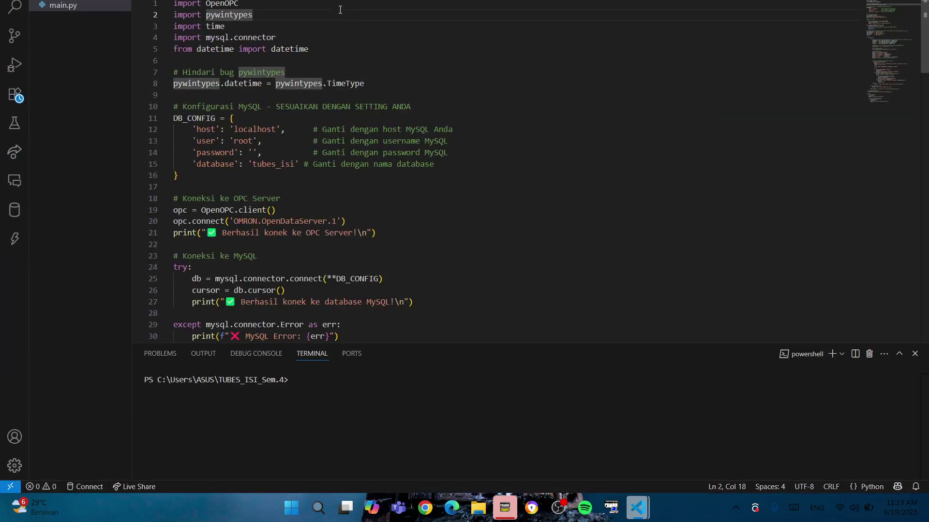
{"action": "double_click", "coordinate": [229, 4]}
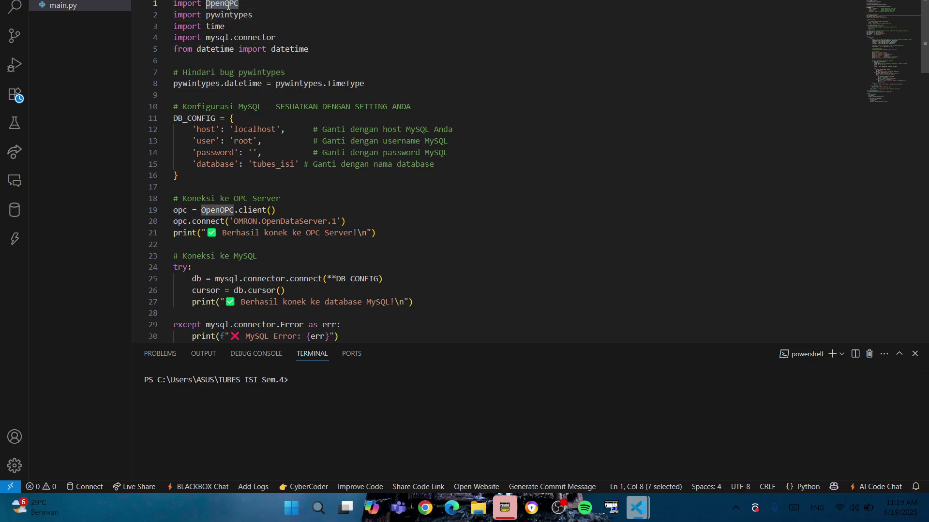
{"action": "left_click_drag", "start_coordinate": [257, 13], "coordinate": [173, 3]}
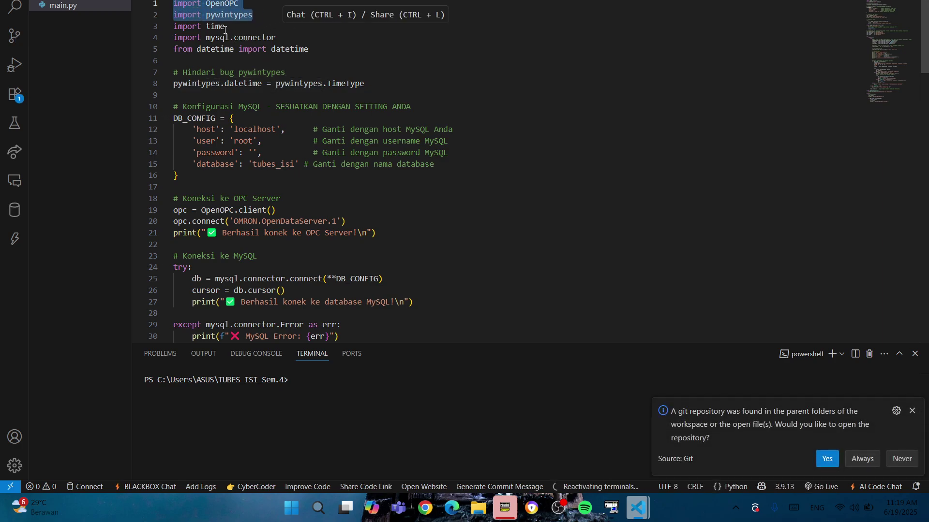
{"action": "left_click", "coordinate": [222, 27]}
{"action": "scroll", "coordinate": [270, 266], "scroll_direction": "down", "scroll_amount": 3}
{"action": "scroll", "coordinate": [269, 267], "scroll_direction": "down", "scroll_amount": 4}
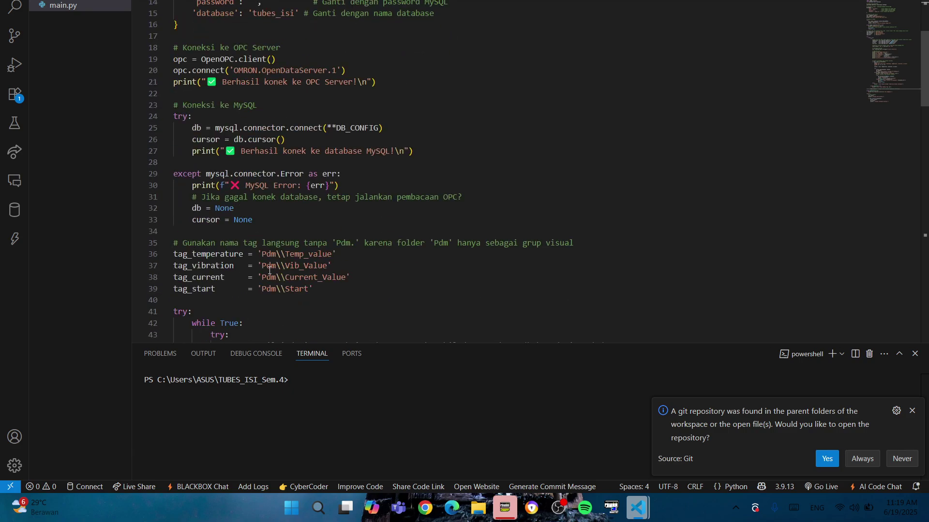
{"action": "scroll", "coordinate": [270, 270], "scroll_direction": "up", "scroll_amount": 7}
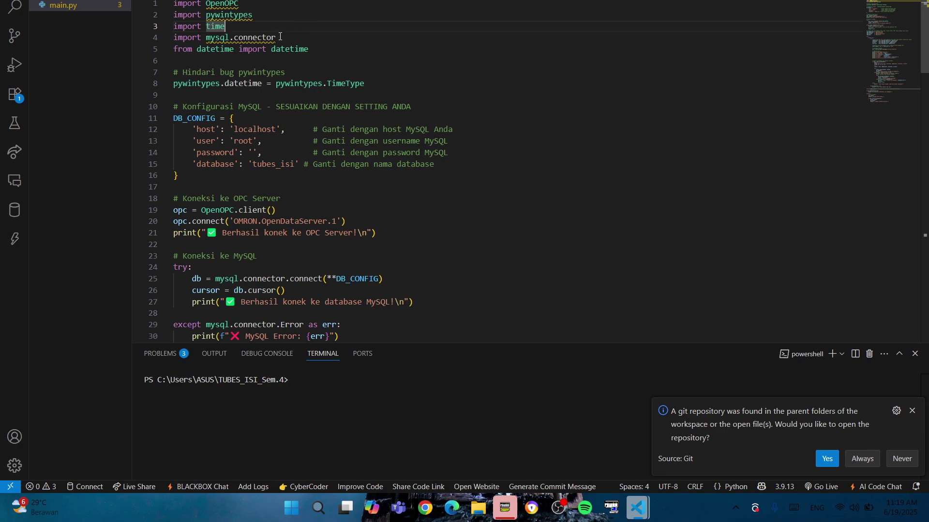
{"action": "left_click_drag", "start_coordinate": [280, 37], "coordinate": [206, 37]}
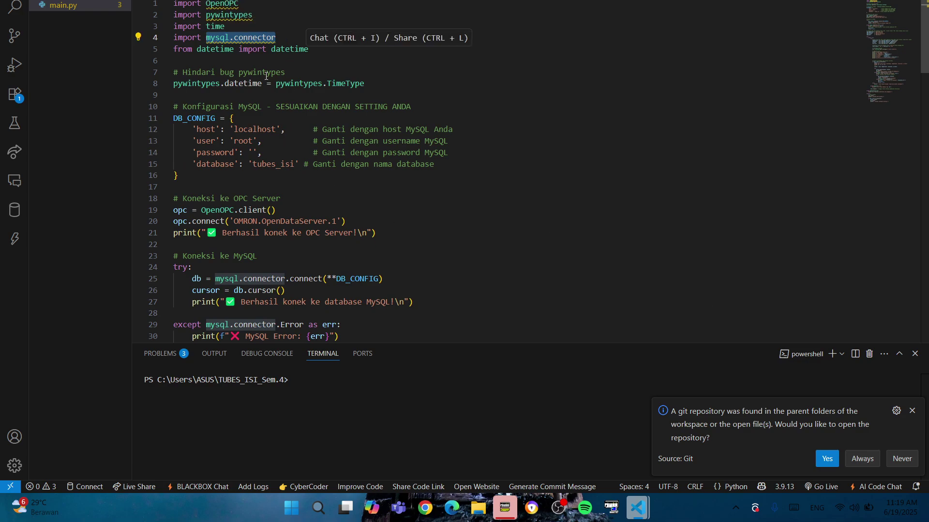
Examine the DB_CONFIG block in main.py, including its MySQL database name.
{"action": "left_click_drag", "start_coordinate": [165, 133], "coordinate": [167, 105]}
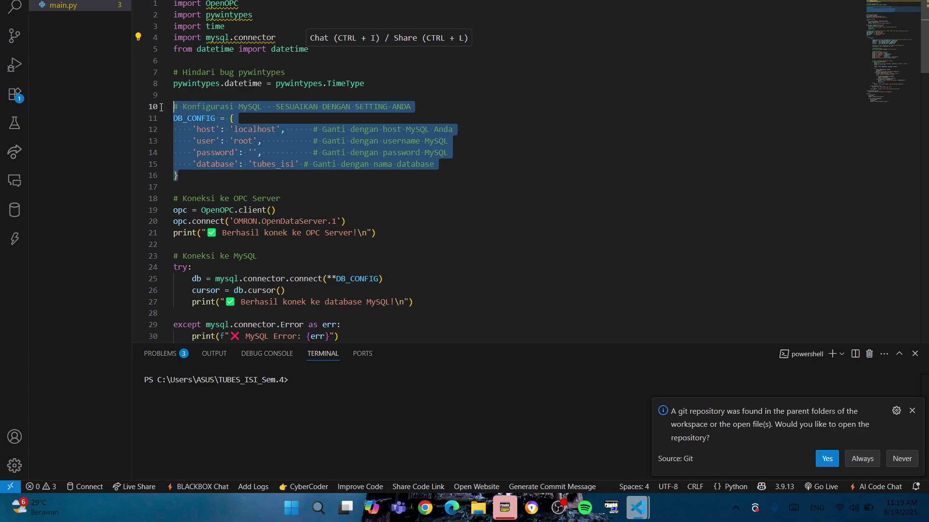
{"action": "left_click", "coordinate": [463, 117]}
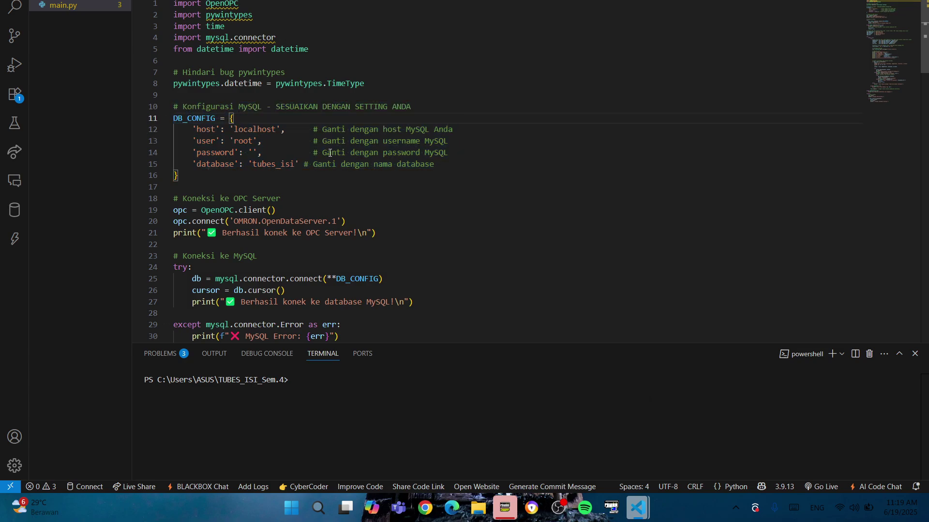
{"action": "double_click", "coordinate": [294, 164]}
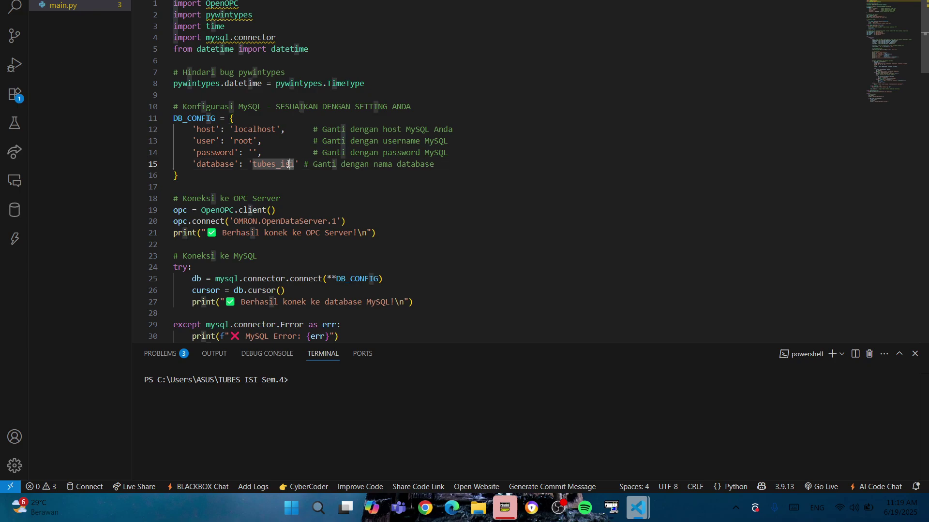
{"action": "left_click", "coordinate": [224, 179]}
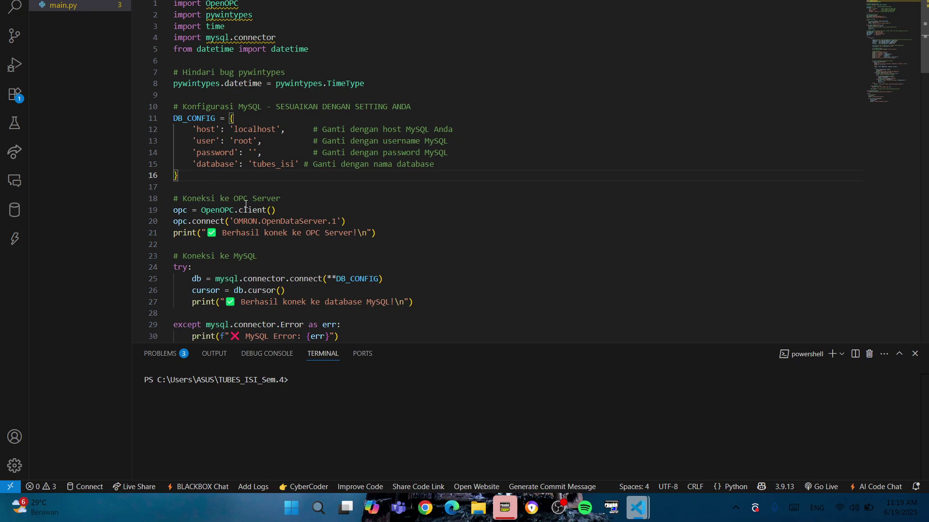
Examine the OPC server and MySQL connection code in main.py, including the success messages each one prints.
{"action": "double_click", "coordinate": [291, 196]}
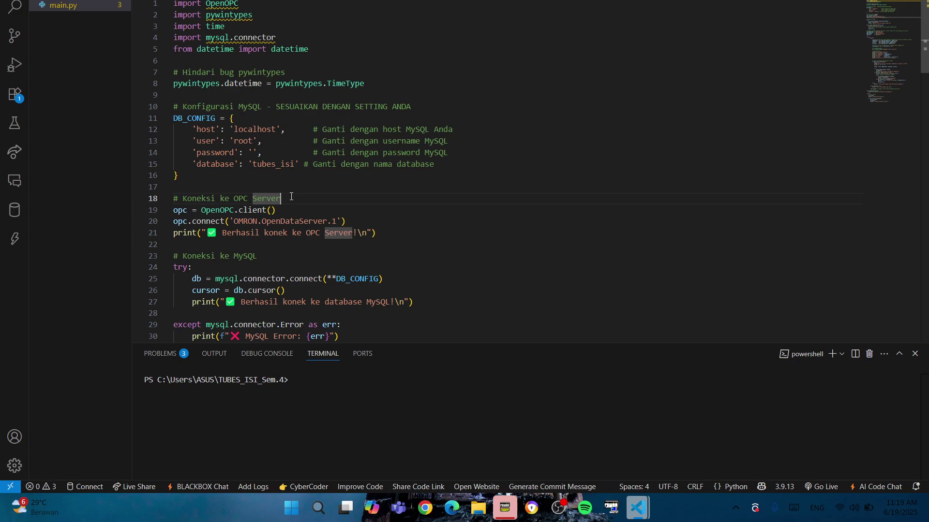
{"action": "scroll", "coordinate": [292, 196], "scroll_direction": "down", "scroll_amount": 1}
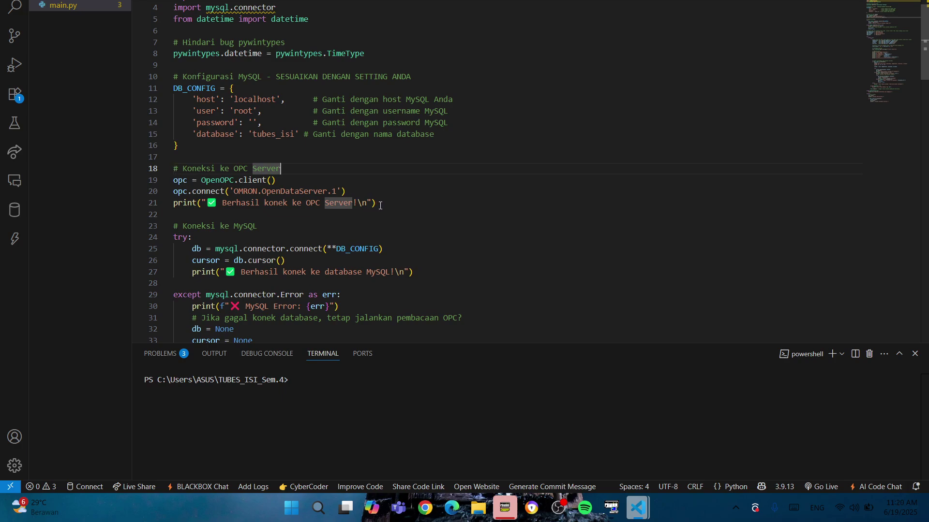
{"action": "left_click_drag", "start_coordinate": [380, 206], "coordinate": [167, 170]}
{"action": "left_click", "coordinate": [343, 177]}
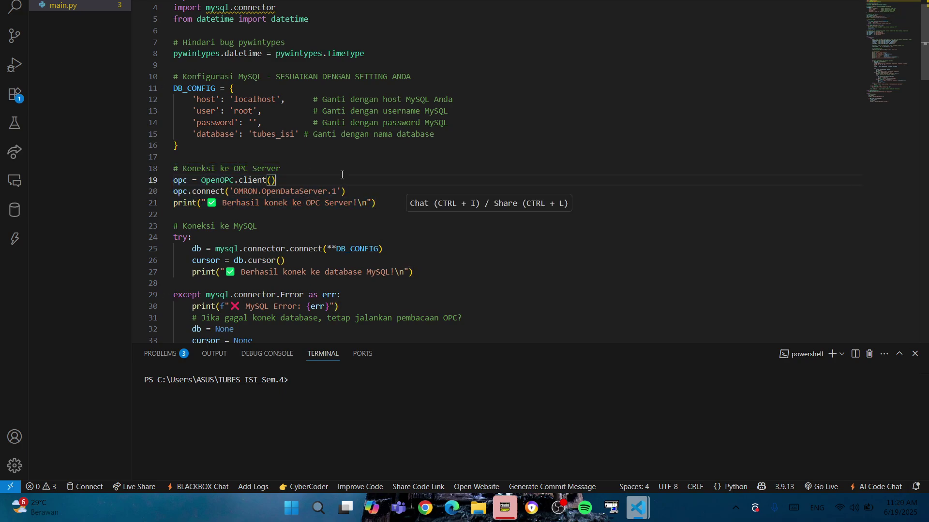
{"action": "scroll", "coordinate": [343, 175], "scroll_direction": "down", "scroll_amount": 3}
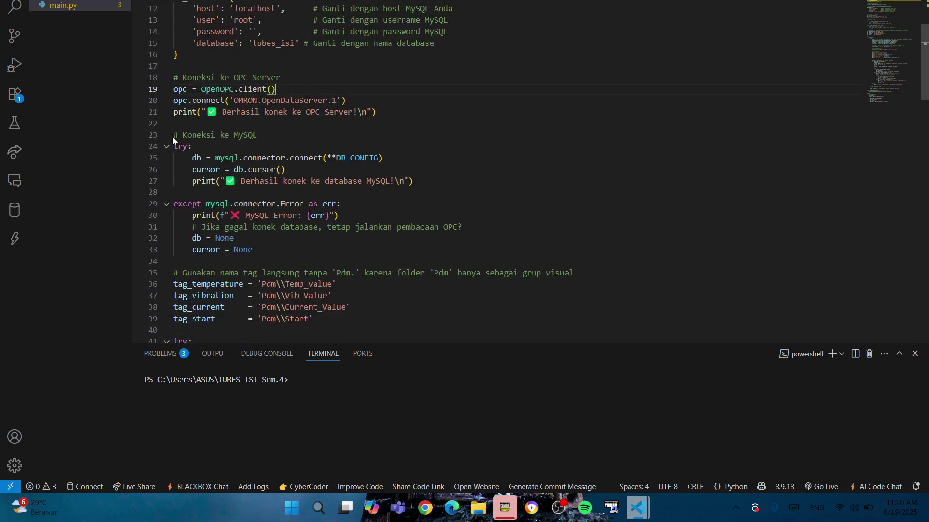
{"action": "left_click_drag", "start_coordinate": [176, 135], "coordinate": [400, 219]}
{"action": "left_click", "coordinate": [392, 139]}
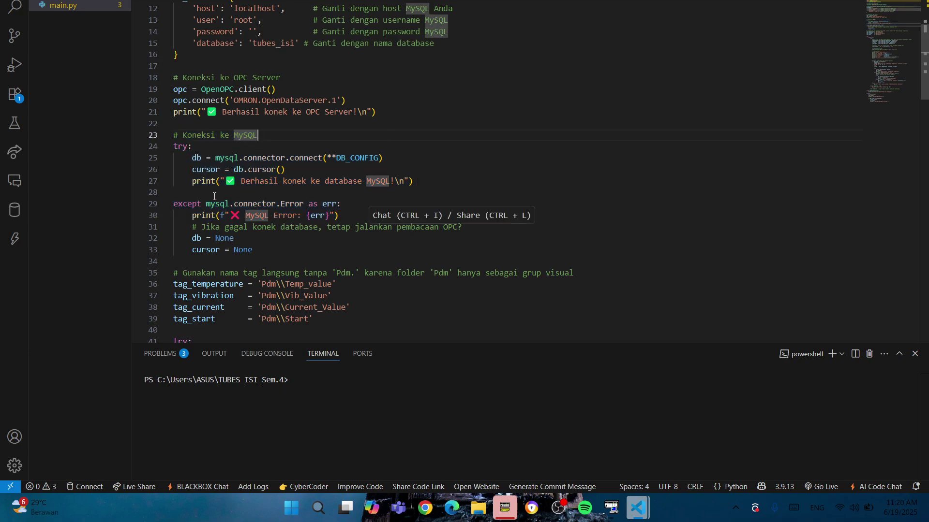
{"action": "left_click", "coordinate": [193, 182]}
{"action": "left_click", "coordinate": [334, 186]}
{"action": "left_click_drag", "start_coordinate": [417, 186], "coordinate": [192, 182]}
{"action": "left_click", "coordinate": [379, 114]}
{"action": "left_click_drag", "start_coordinate": [380, 114], "coordinate": [173, 113]}
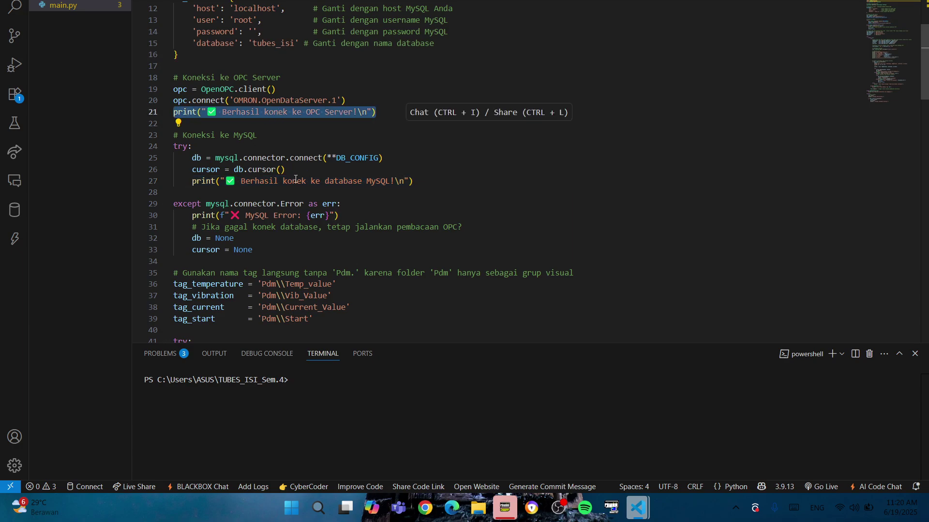
Examine the tag definitions in main.py for the Pdm group: Temp_value, Vib_Value, Current_Value and Start.
{"action": "left_click", "coordinate": [295, 181]}
{"action": "scroll", "coordinate": [370, 225], "scroll_direction": "down", "scroll_amount": 2}
{"action": "scroll", "coordinate": [369, 226], "scroll_direction": "down", "scroll_amount": 1}
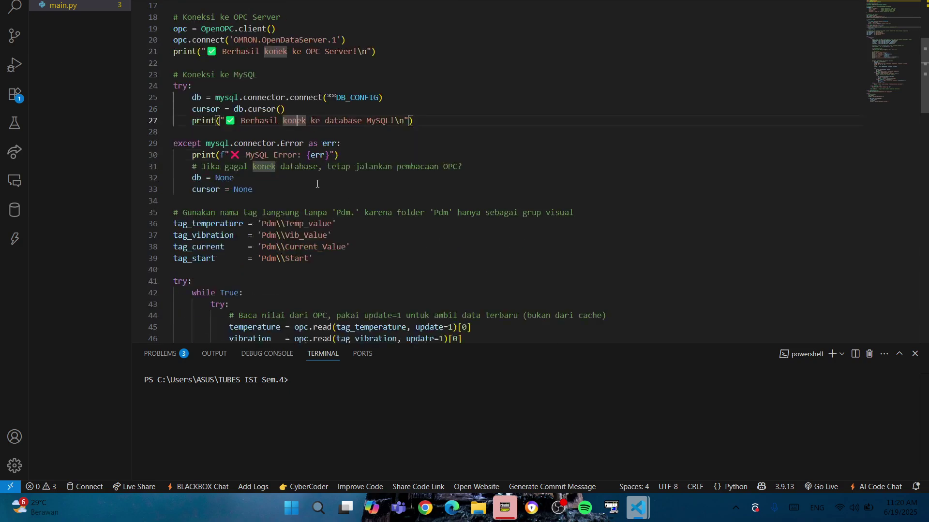
{"action": "scroll", "coordinate": [322, 234], "scroll_direction": "down", "scroll_amount": 1}
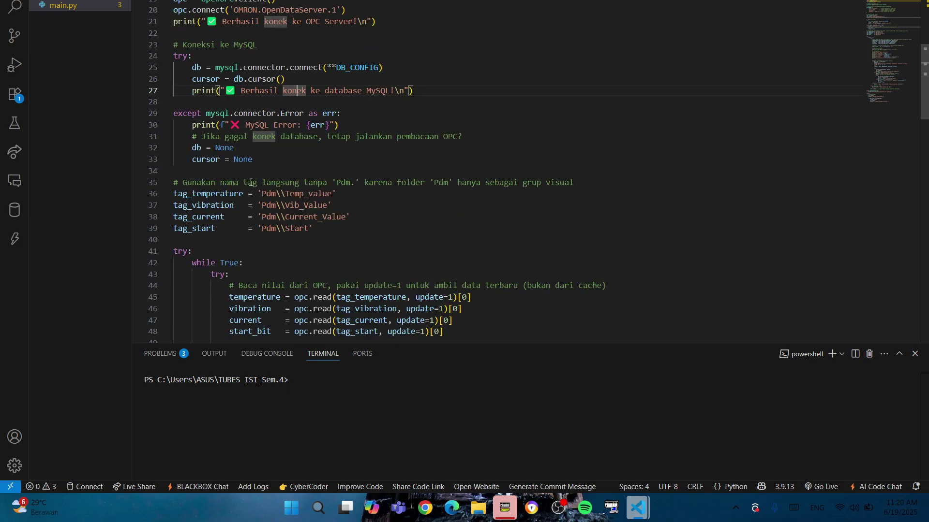
{"action": "left_click_drag", "start_coordinate": [174, 184], "coordinate": [324, 231]}
{"action": "left_click", "coordinate": [324, 231]}
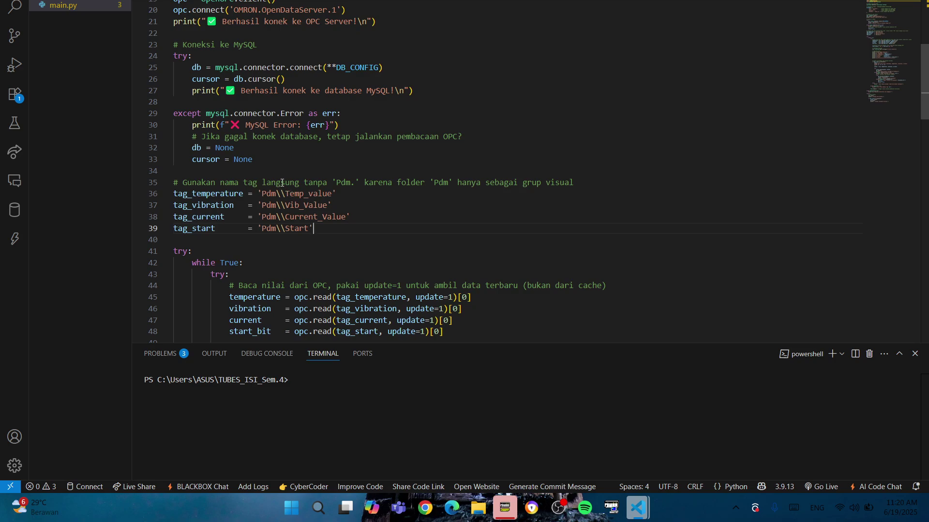
{"action": "left_click", "coordinate": [260, 194]}
{"action": "left_click", "coordinate": [334, 238]}
{"action": "double_click", "coordinate": [287, 195]}
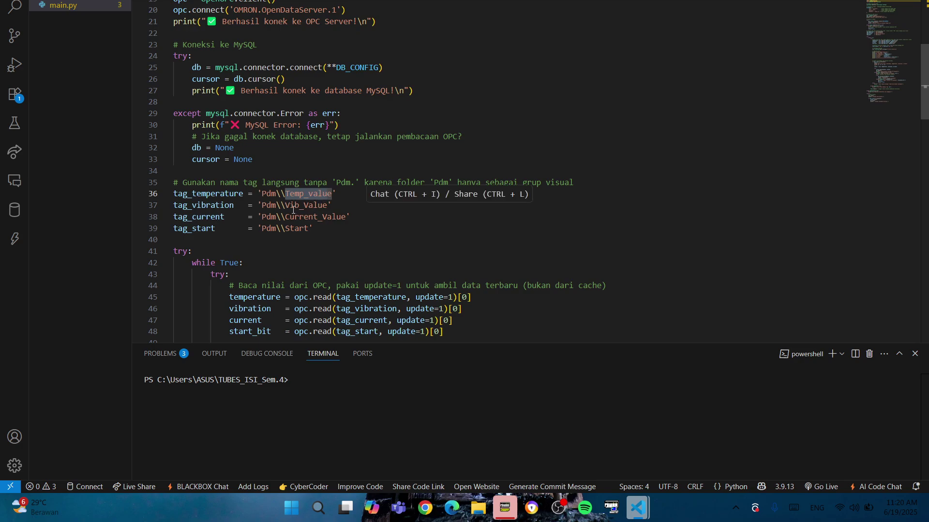
{"action": "double_click", "coordinate": [310, 207]}
{"action": "left_click_drag", "start_coordinate": [286, 217], "coordinate": [351, 216]}
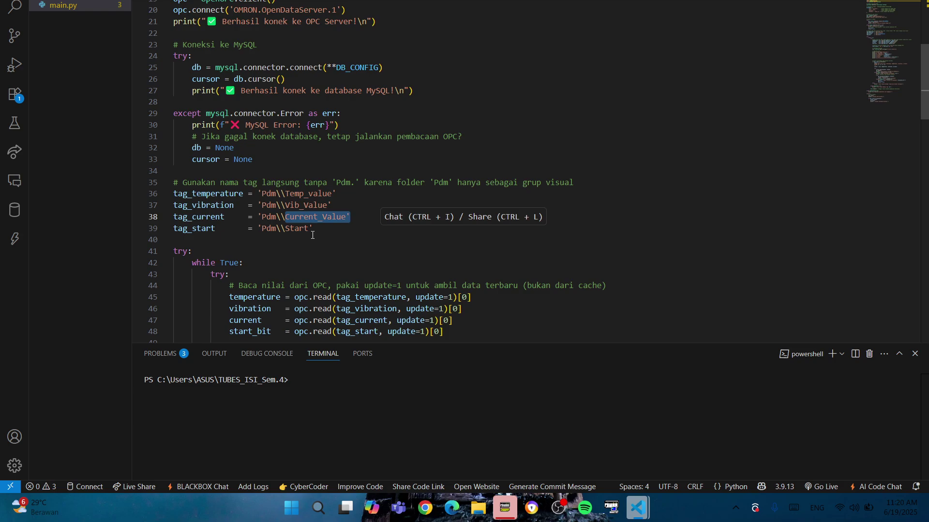
{"action": "double_click", "coordinate": [296, 228]}
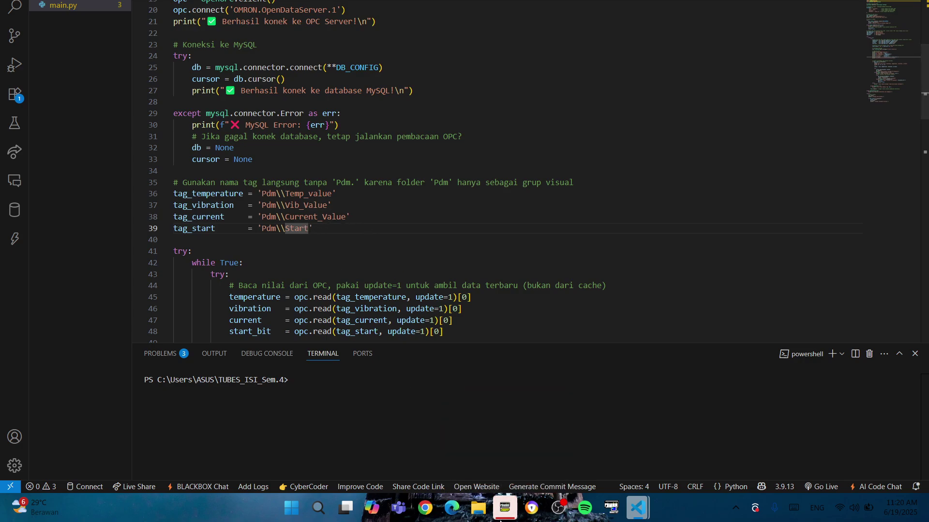
Switch to CX-Programmer to check the Tubes_Pemkon ladder program, and return to main.py in Visual Studio Code.
{"action": "left_click", "coordinate": [505, 508]}
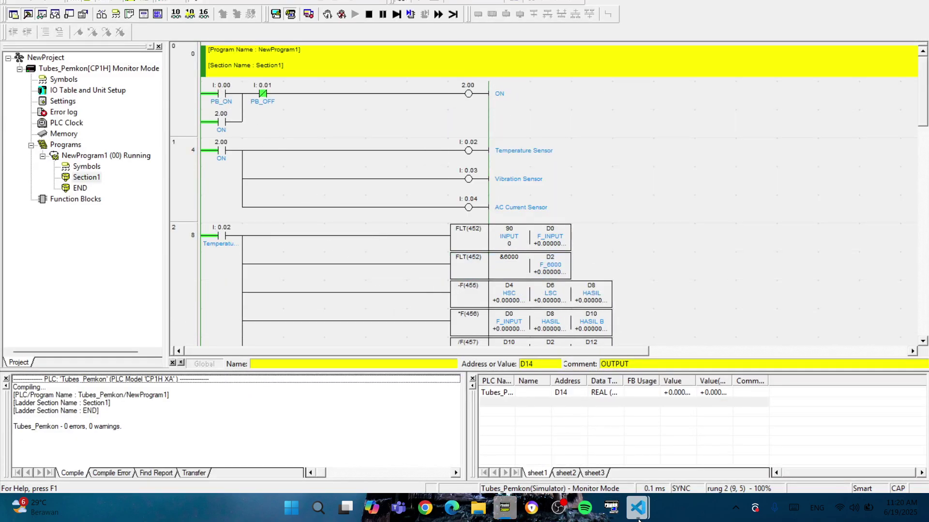
{"action": "mouse_move", "coordinate": [638, 508]}
{"action": "left_click", "coordinate": [677, 462]}
Examine the opc.read lines in the while loop and the conversion of start_bit into an ON/OFF status.
{"action": "scroll", "coordinate": [322, 228], "scroll_direction": "down", "scroll_amount": 3}
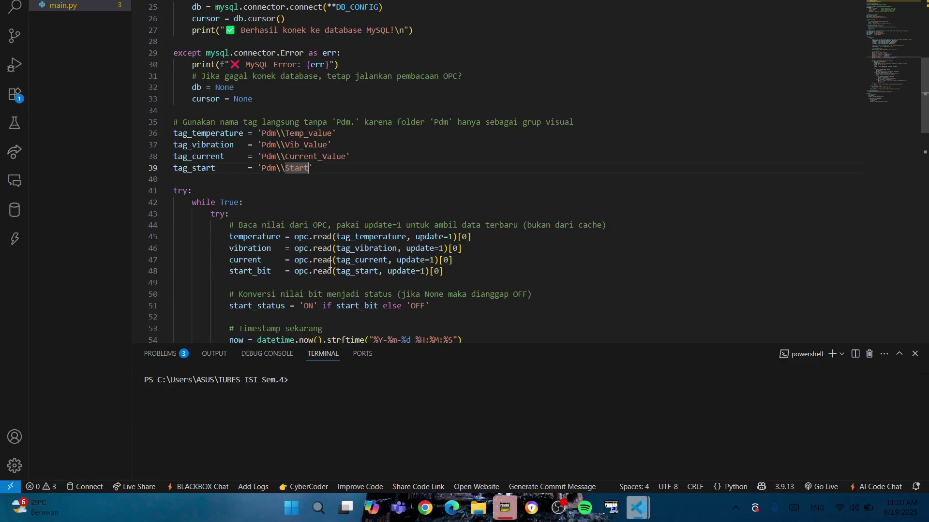
{"action": "scroll", "coordinate": [416, 190], "scroll_direction": "down", "scroll_amount": 1}
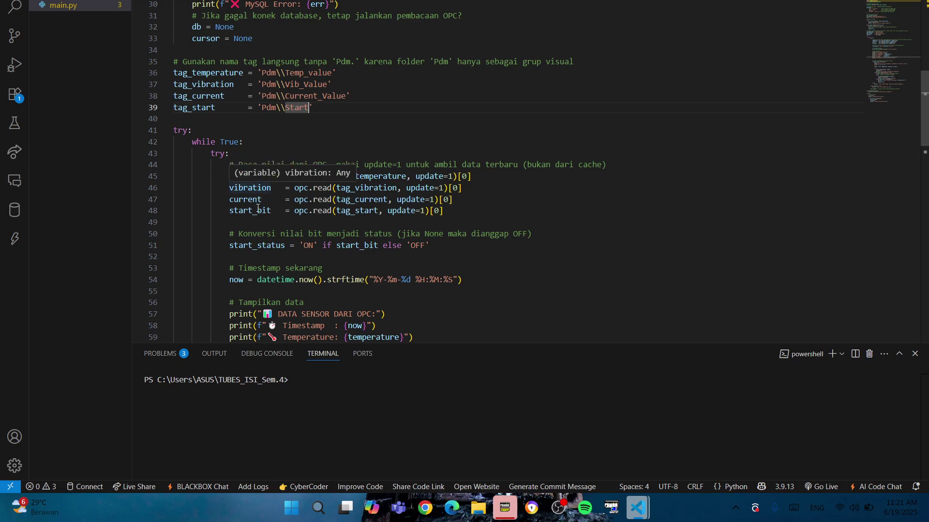
{"action": "scroll", "coordinate": [313, 234], "scroll_direction": "down", "scroll_amount": 1}
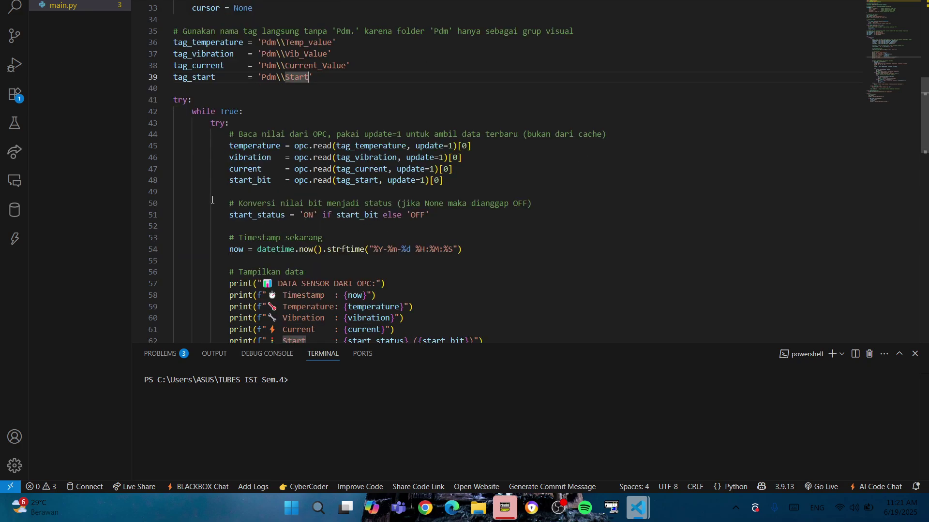
{"action": "left_click_drag", "start_coordinate": [224, 204], "coordinate": [533, 201]}
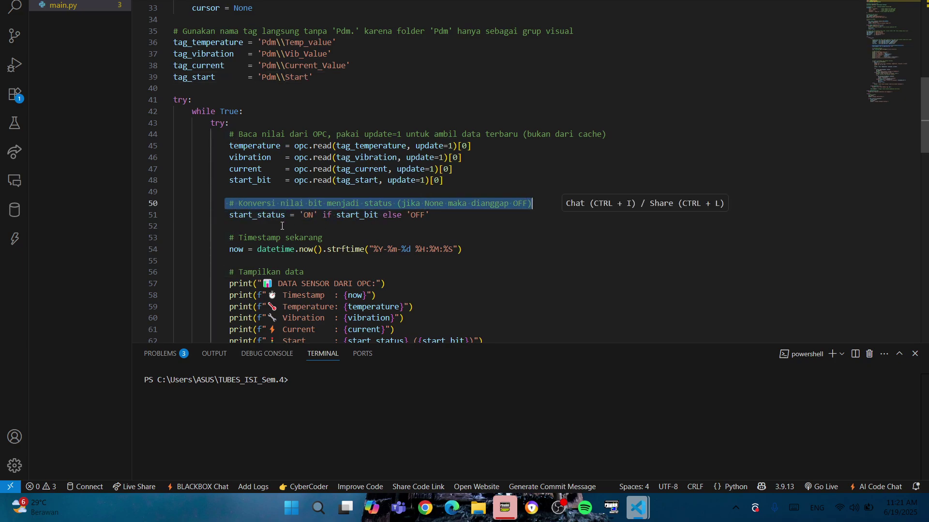
{"action": "left_click", "coordinate": [229, 216]}
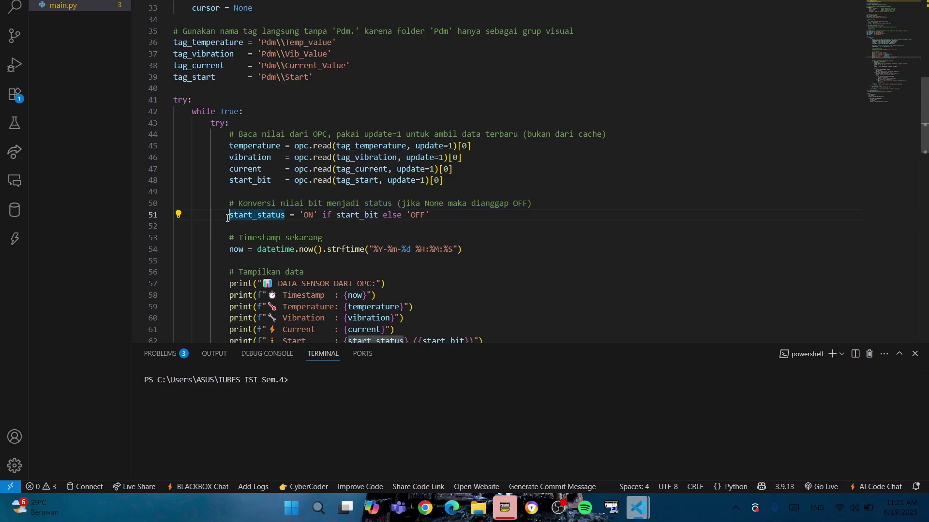
{"action": "left_click_drag", "start_coordinate": [227, 218], "coordinate": [463, 231]}
Examine the timestamp line and the print block that outputs the OPC sensor data to the terminal.
{"action": "scroll", "coordinate": [464, 230], "scroll_direction": "down", "scroll_amount": 2}
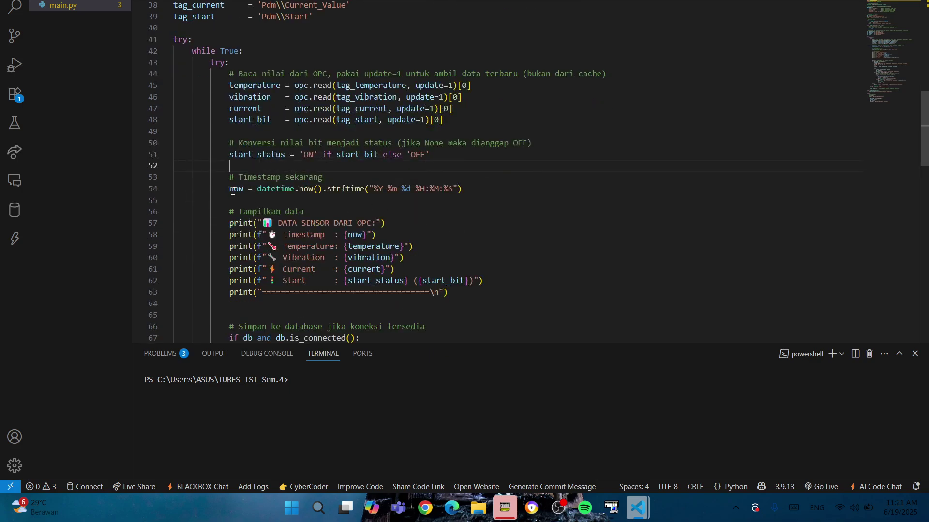
{"action": "left_click_drag", "start_coordinate": [229, 189], "coordinate": [464, 188]}
{"action": "left_click", "coordinate": [464, 212]}
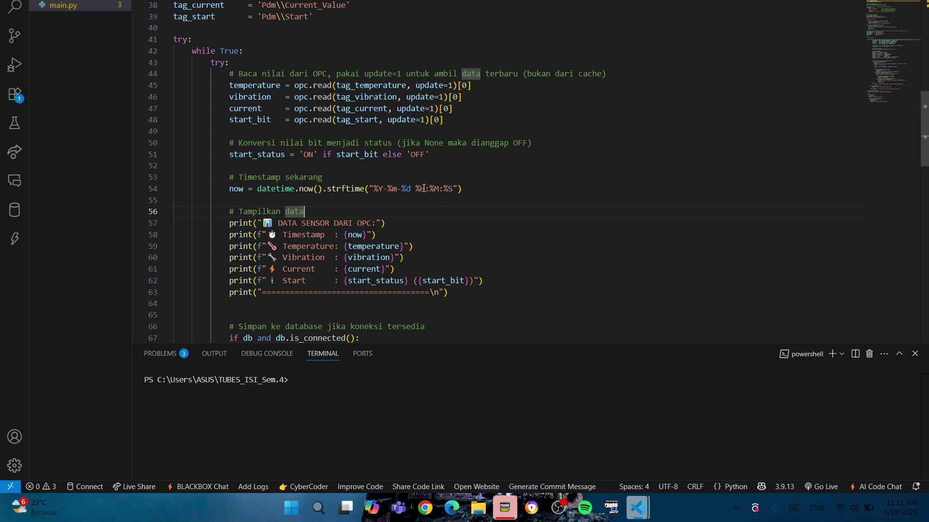
{"action": "scroll", "coordinate": [271, 249], "scroll_direction": "down", "scroll_amount": 2}
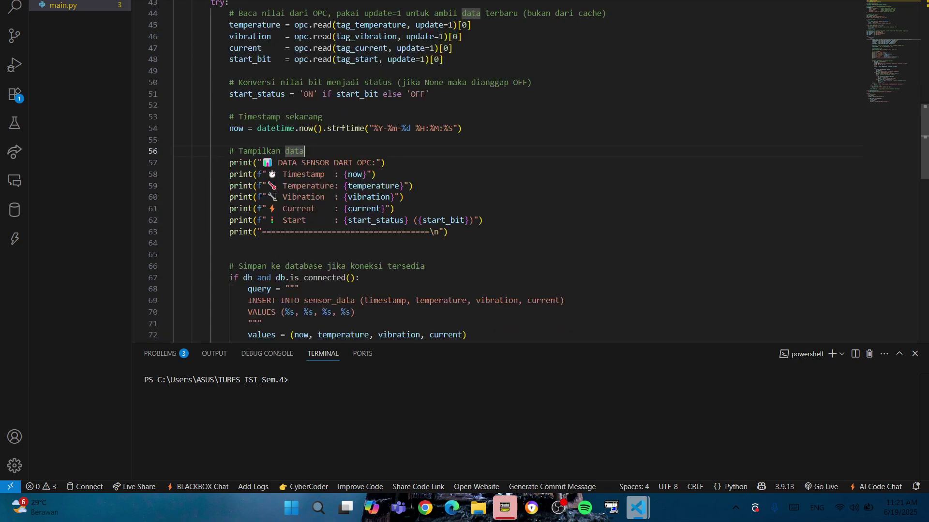
{"action": "left_click_drag", "start_coordinate": [230, 152], "coordinate": [449, 232]}
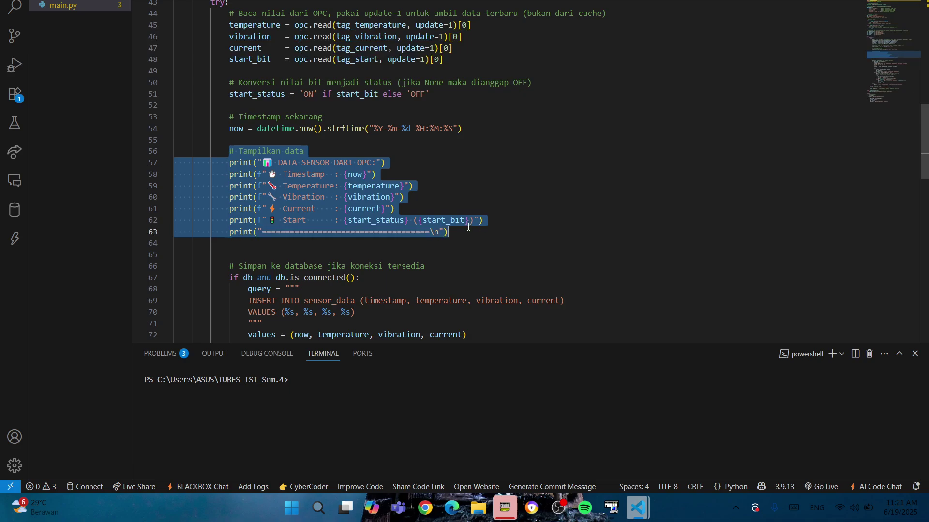
{"action": "left_click", "coordinate": [304, 382]}
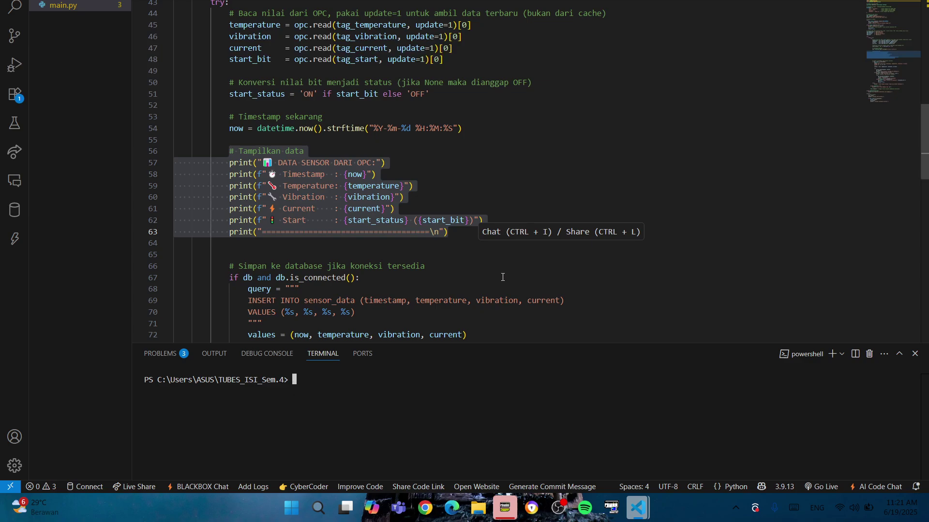
Compare the variables in the print block with the temperature, vibration, current and start_bit variables read from OPC.
{"action": "left_click", "coordinate": [361, 278]}
{"action": "scroll", "coordinate": [362, 194], "scroll_direction": "up", "scroll_amount": 2}
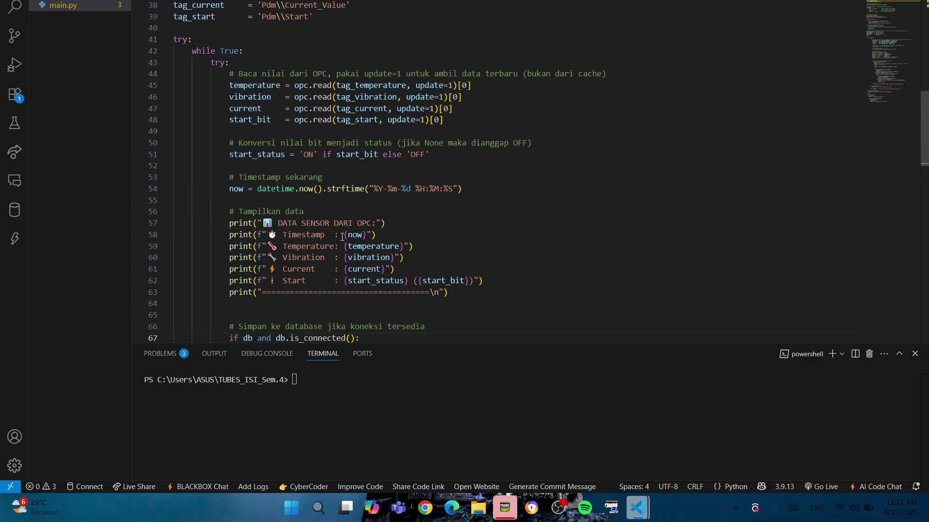
{"action": "left_click", "coordinate": [372, 256]}
{"action": "left_click", "coordinate": [377, 246]}
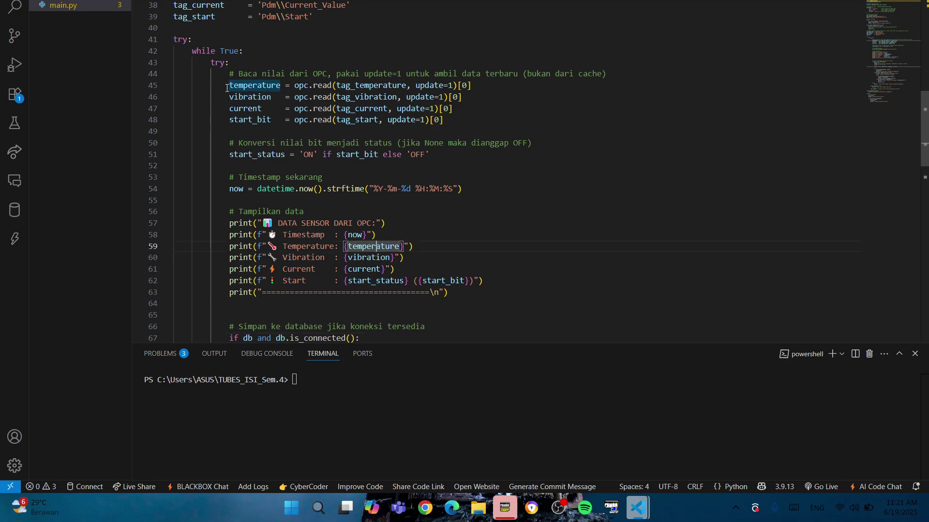
{"action": "left_click_drag", "start_coordinate": [225, 86], "coordinate": [281, 86]}
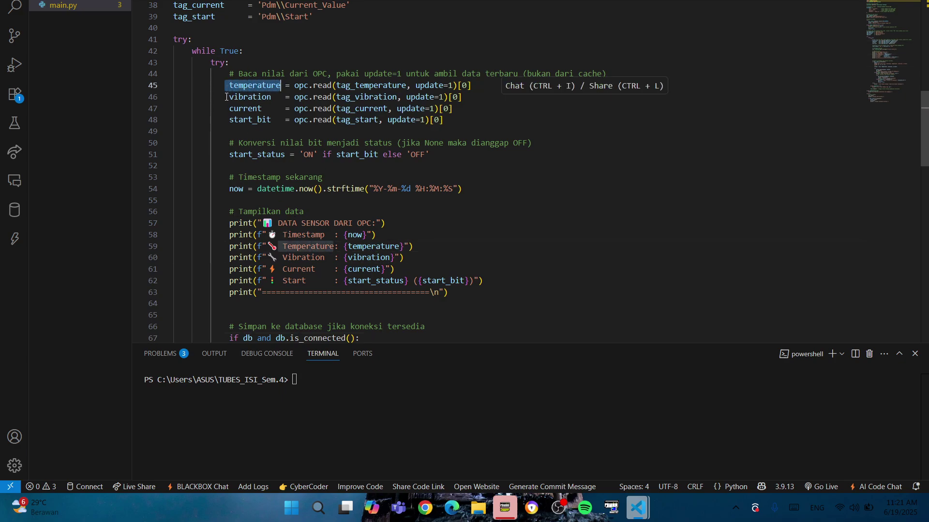
{"action": "left_click_drag", "start_coordinate": [226, 98], "coordinate": [280, 98]}
{"action": "left_click_drag", "start_coordinate": [227, 109], "coordinate": [279, 120]}
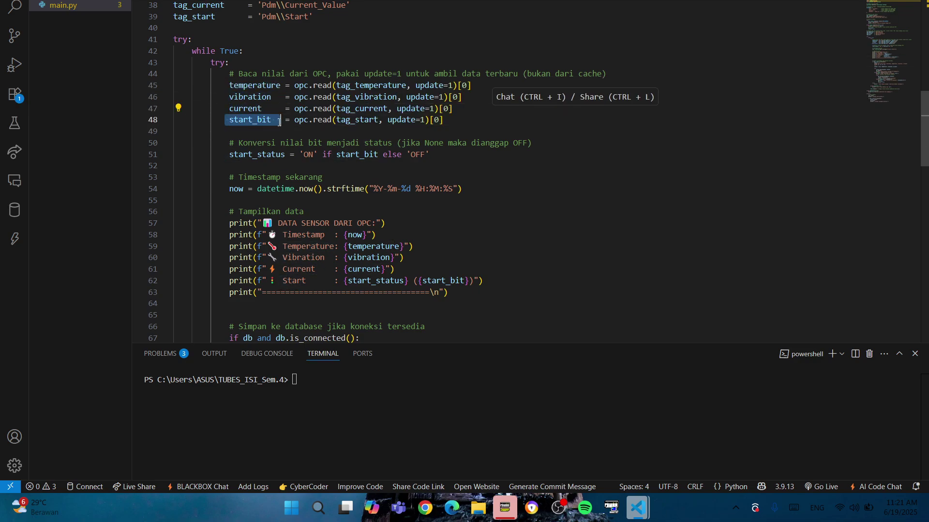
{"action": "left_click", "coordinate": [415, 281]}
Examine the database-saving block in main.py, especially the INSERT INTO query and its sensor_data table name.
{"action": "scroll", "coordinate": [351, 326], "scroll_direction": "down", "scroll_amount": 5}
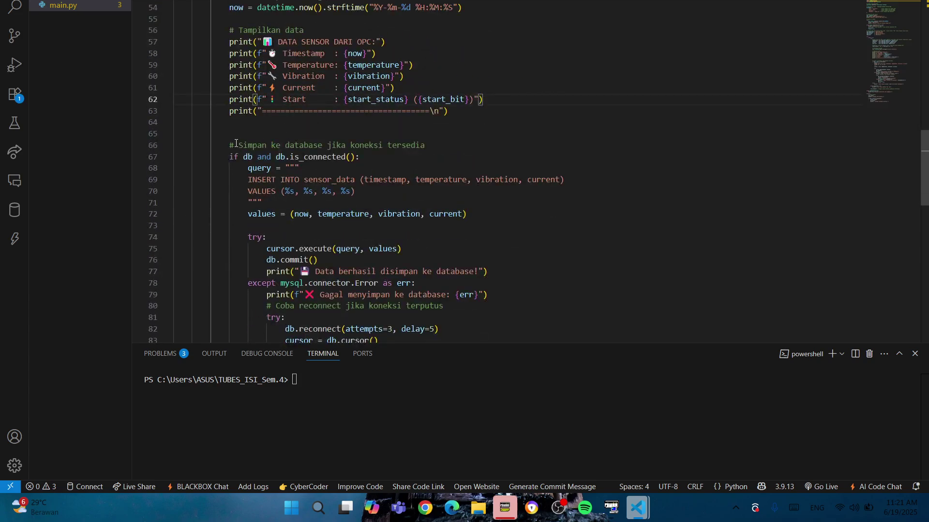
{"action": "left_click_drag", "start_coordinate": [228, 145], "coordinate": [498, 214]}
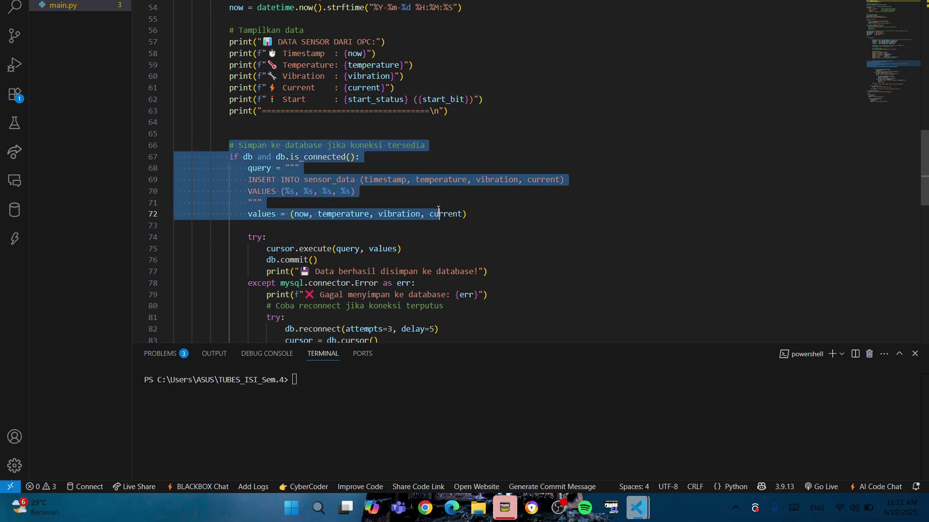
{"action": "left_click", "coordinate": [498, 223]}
{"action": "scroll", "coordinate": [405, 202], "scroll_direction": "down", "scroll_amount": 3}
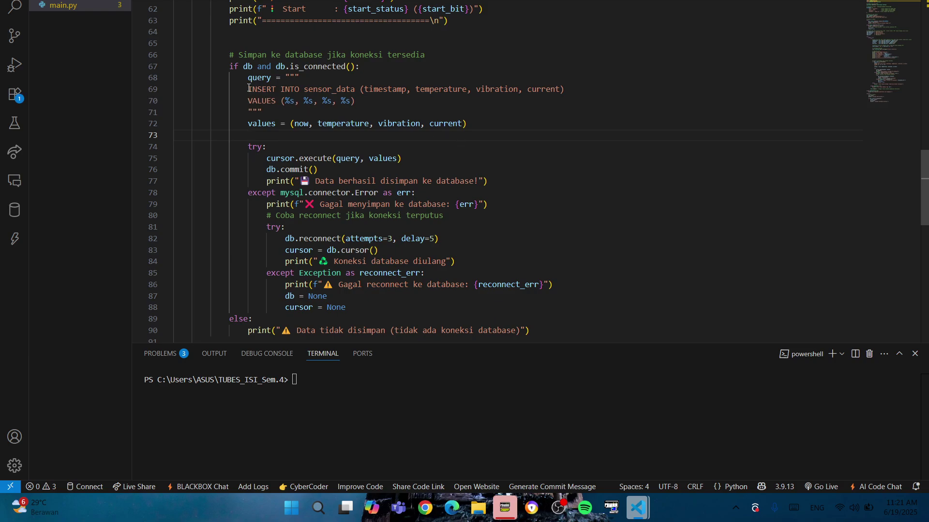
{"action": "left_click_drag", "start_coordinate": [248, 89], "coordinate": [338, 90]}
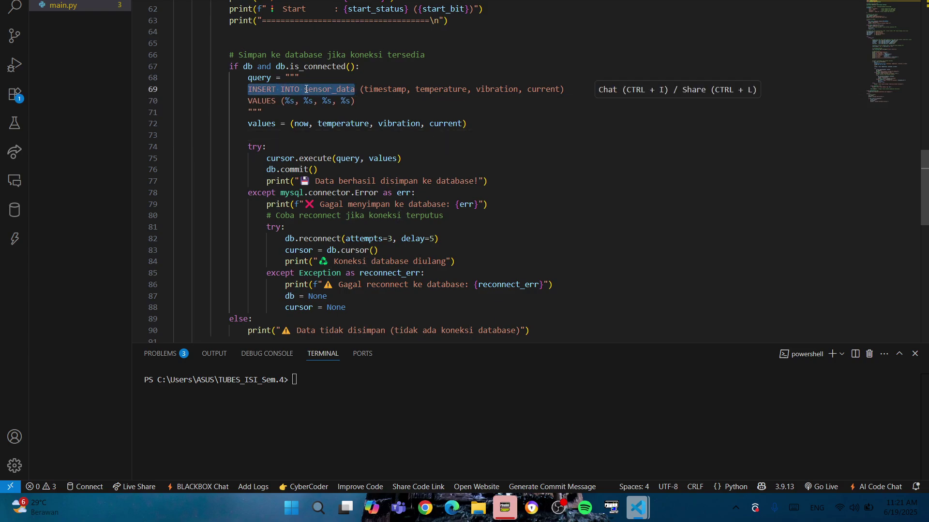
{"action": "left_click", "coordinate": [337, 90]}
{"action": "key", "text": "ctrl+shift+Left"}
{"action": "key", "text": "shift+Left"}
{"action": "key", "text": "shift+Right"}
{"action": "key", "text": "shift+Right"}
{"action": "key", "text": "shift+Right"}
{"action": "key", "text": "shift+Right"}
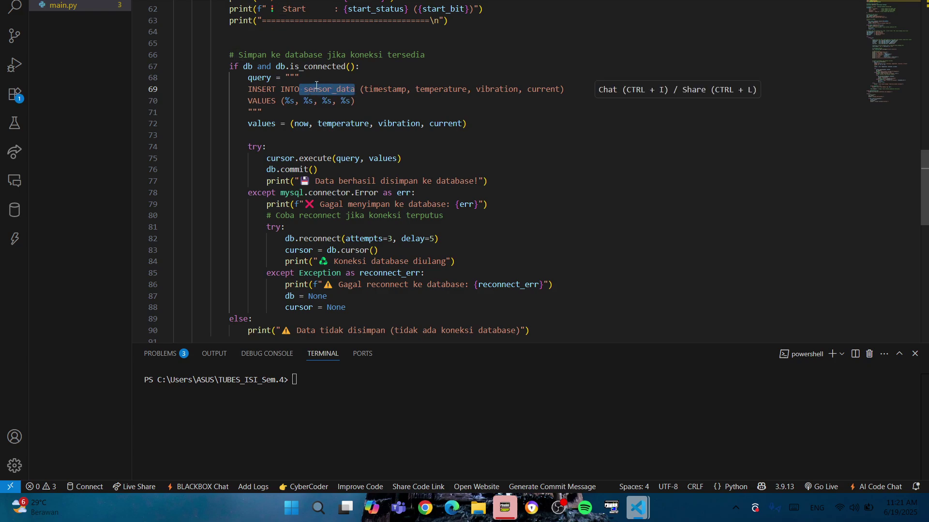
{"action": "key", "text": "Right"}
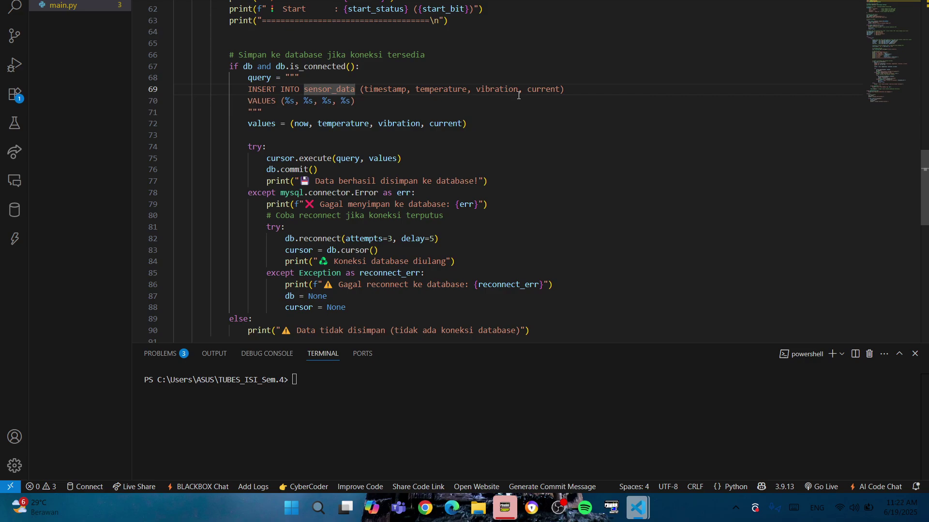
Examine the database error and reconnect handling, the KeyboardInterrupt handler and the connection-closing code at the end of main.py.
{"action": "scroll", "coordinate": [339, 135], "scroll_direction": "down", "scroll_amount": 1}
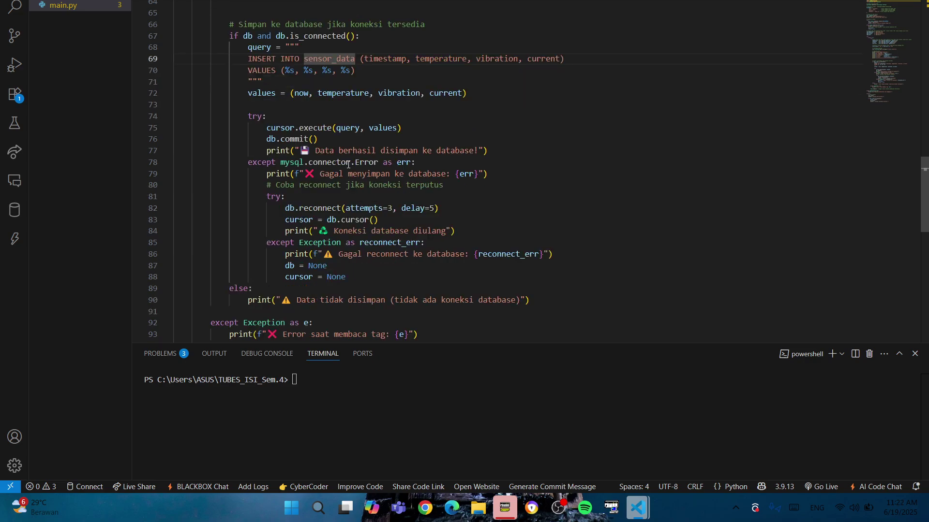
{"action": "left_click", "coordinate": [504, 181]}
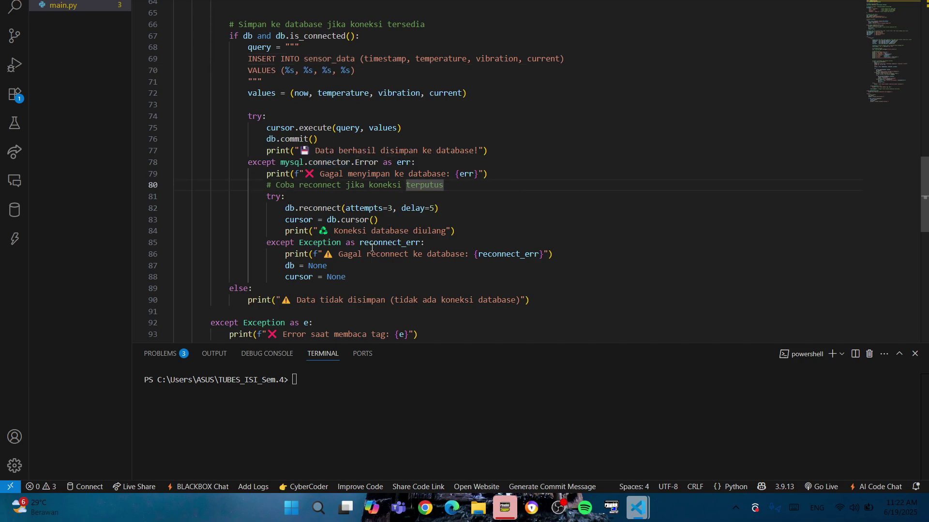
{"action": "scroll", "coordinate": [397, 196], "scroll_direction": "down", "scroll_amount": 3}
{"action": "scroll", "coordinate": [384, 193], "scroll_direction": "down", "scroll_amount": 4}
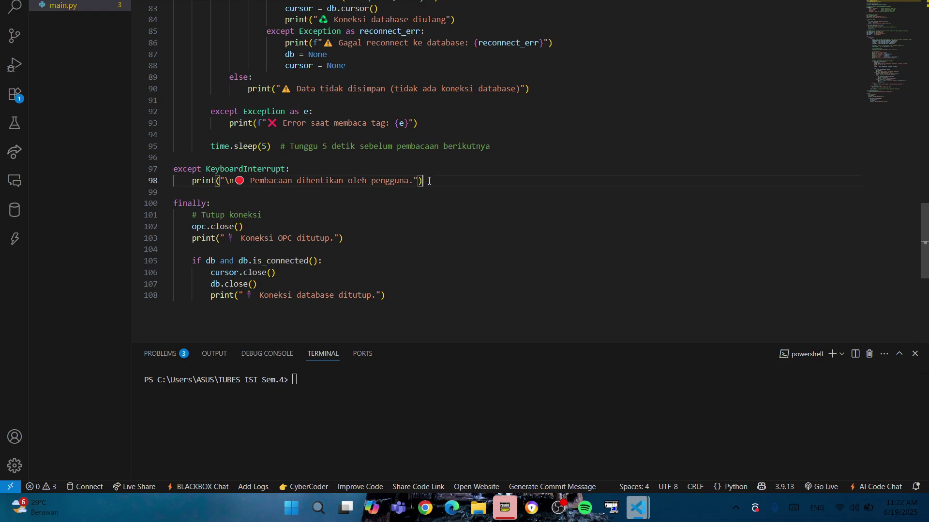
{"action": "left_click_drag", "start_coordinate": [421, 182], "coordinate": [173, 173]}
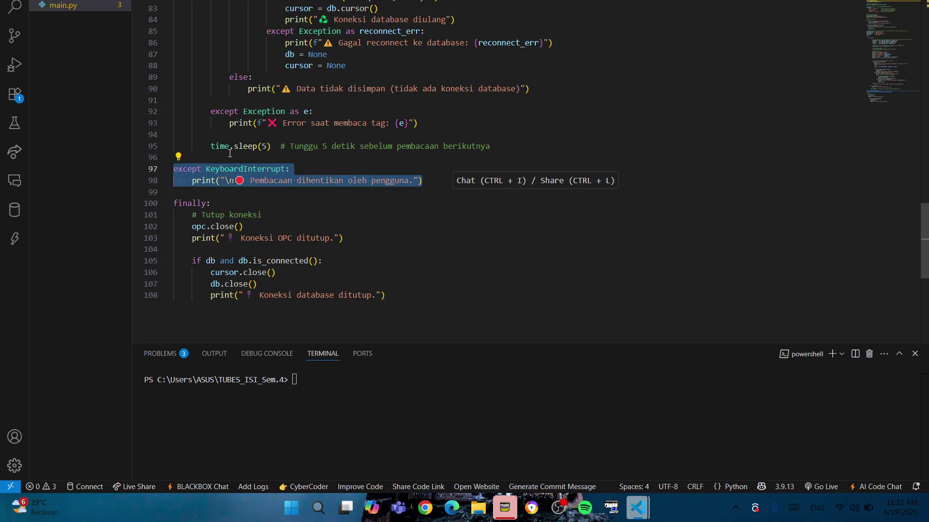
{"action": "left_click", "coordinate": [178, 157]}
{"action": "scroll", "coordinate": [296, 235], "scroll_direction": "down", "scroll_amount": 1}
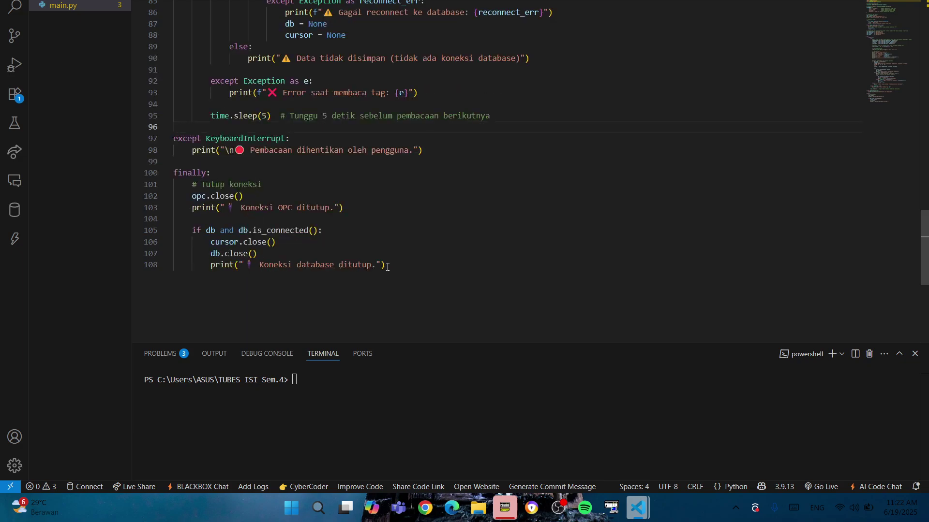
Run main.py in the terminal with Python 3.7 using the command py -3.7 main.py.
{"action": "scroll", "coordinate": [389, 266], "scroll_direction": "up", "scroll_amount": 20}
{"action": "scroll", "coordinate": [387, 267], "scroll_direction": "up", "scroll_amount": 8}
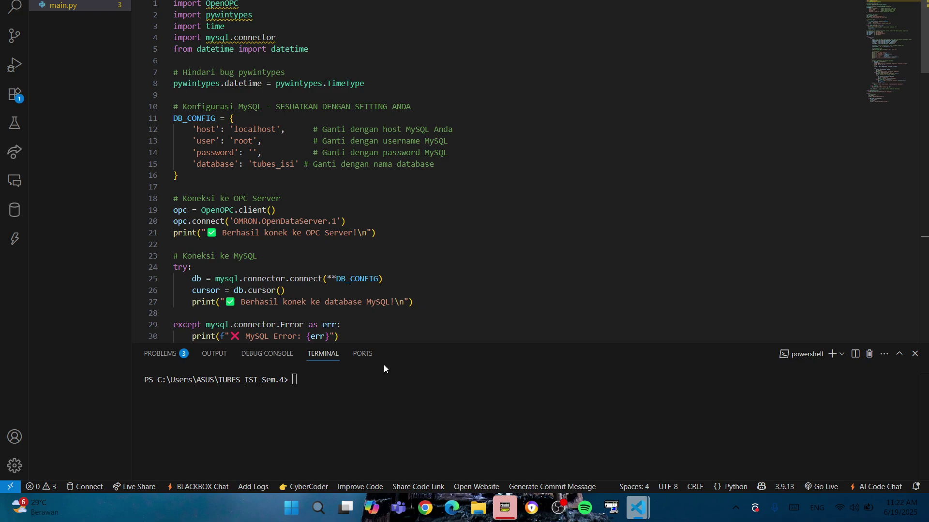
{"action": "left_click", "coordinate": [346, 381]}
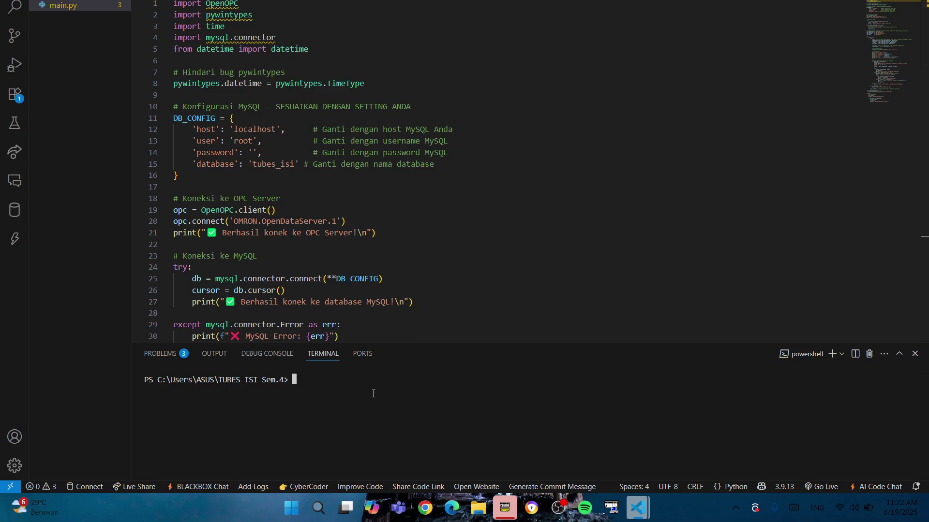
{"action": "key", "text": "Up"}
{"action": "left_click_drag", "start_coordinate": [326, 380], "coordinate": [306, 379]}
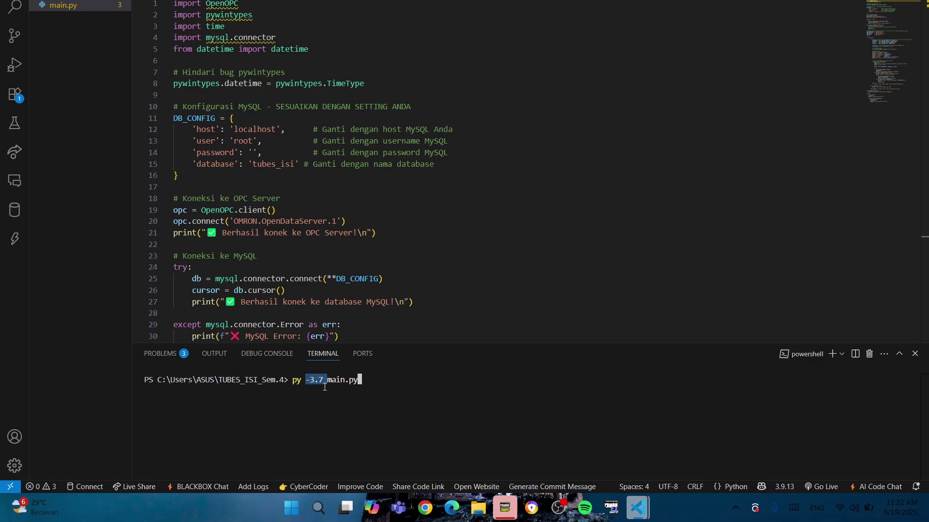
{"action": "left_click", "coordinate": [323, 384]}
{"action": "key", "text": "Return"}
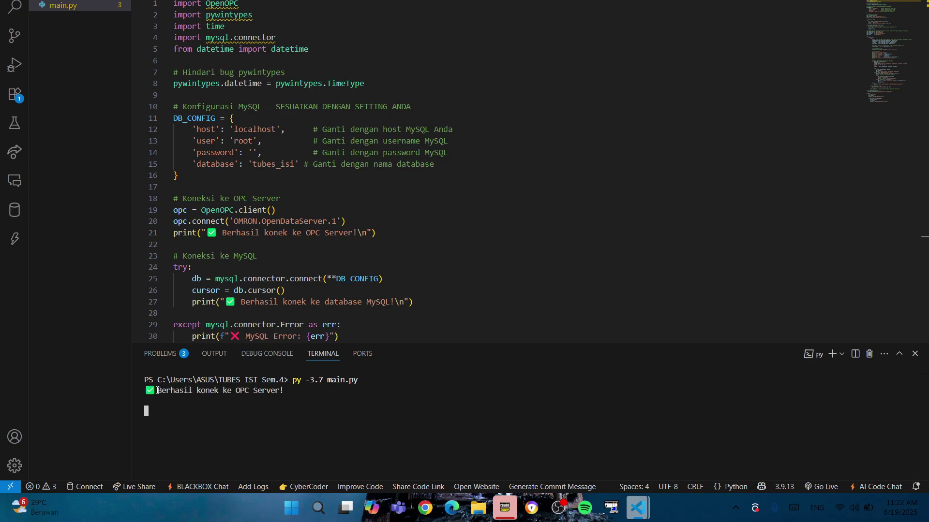
Check the OPC Server and MySQL connection messages in the terminal output of main.py.
{"action": "left_click_drag", "start_coordinate": [158, 391], "coordinate": [284, 393]}
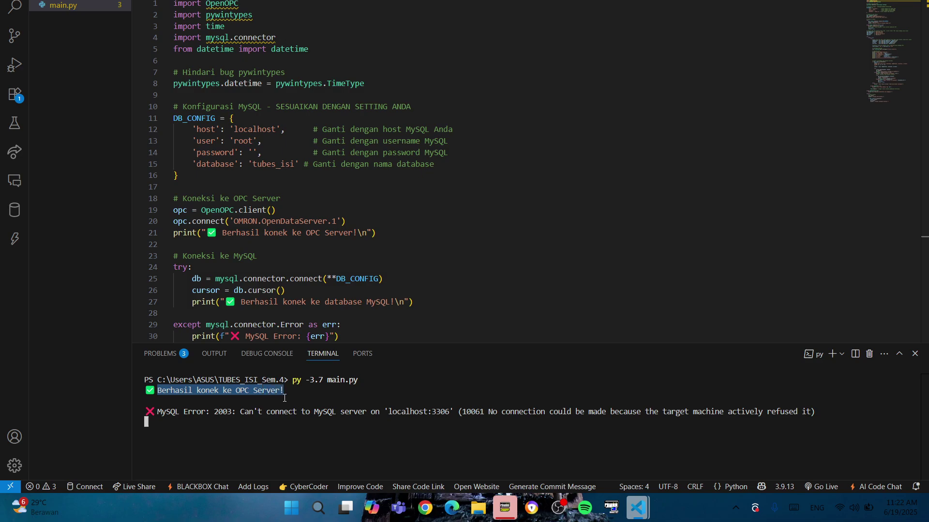
{"action": "key", "text": "ctrl+c"}
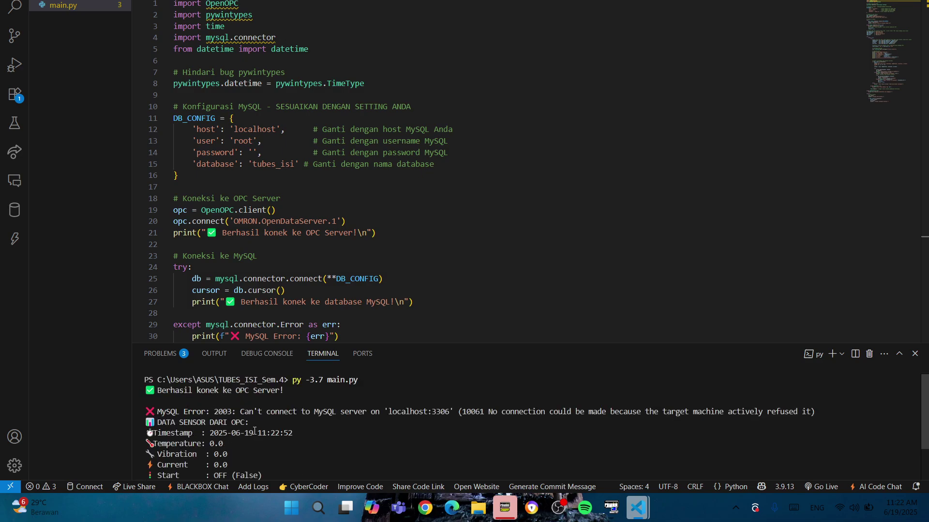
{"action": "left_click_drag", "start_coordinate": [157, 409], "coordinate": [235, 412]}
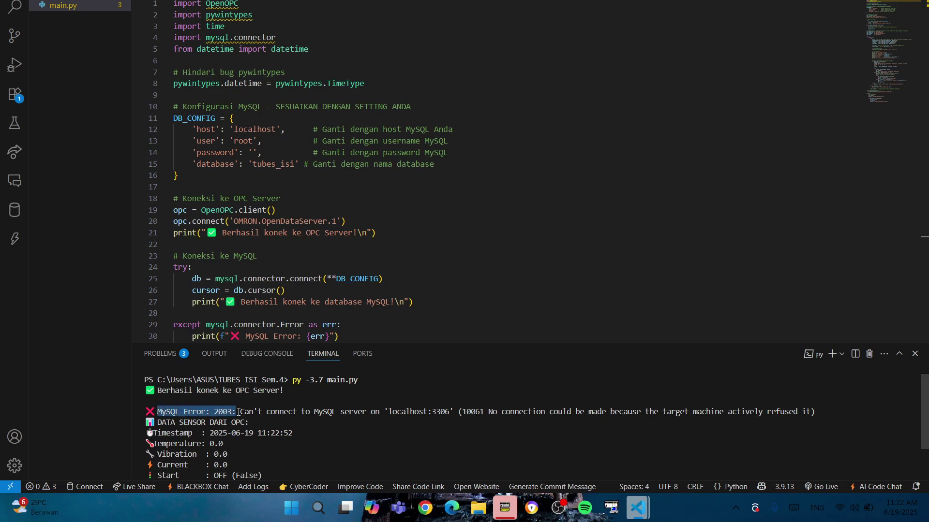
Switch to XAMPP Control Panel and start the Apache and MySQL modules.
{"action": "left_click", "coordinate": [315, 509]}
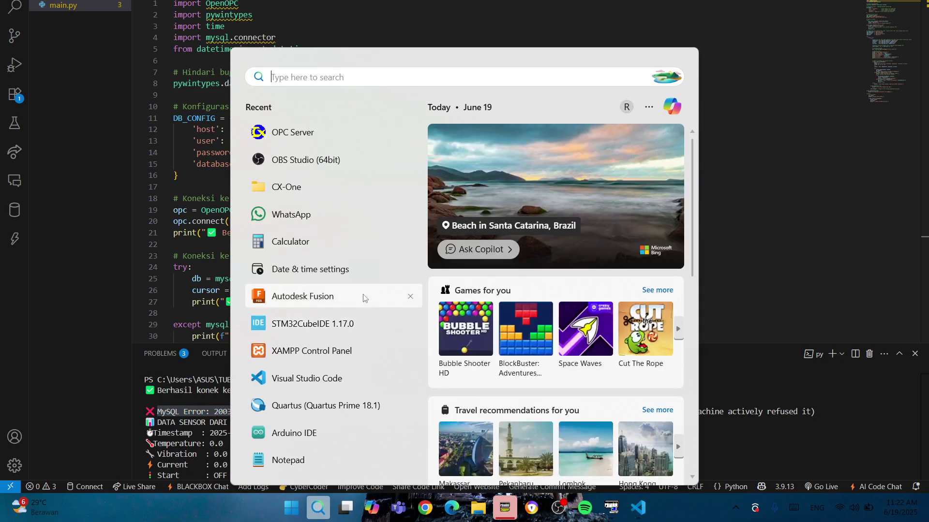
{"action": "key", "text": "Escape"}
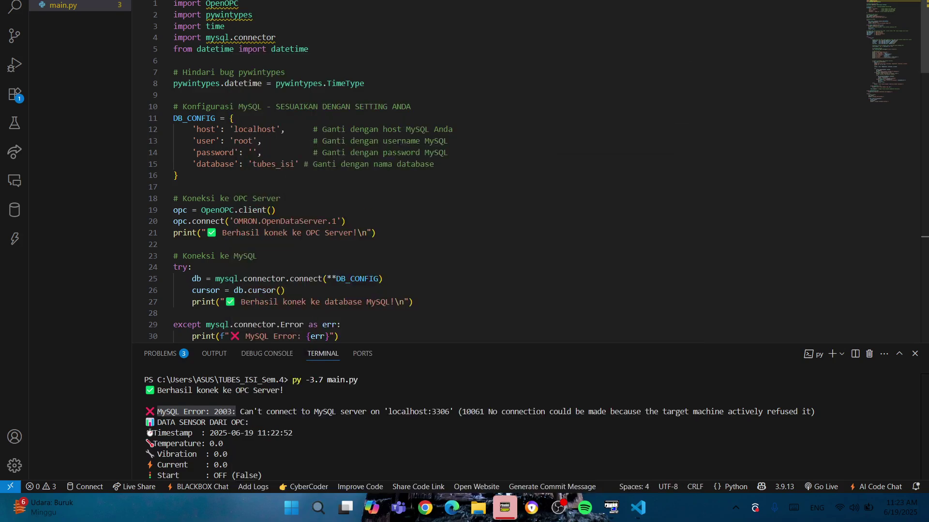
{"action": "left_click", "coordinate": [199, 11]}
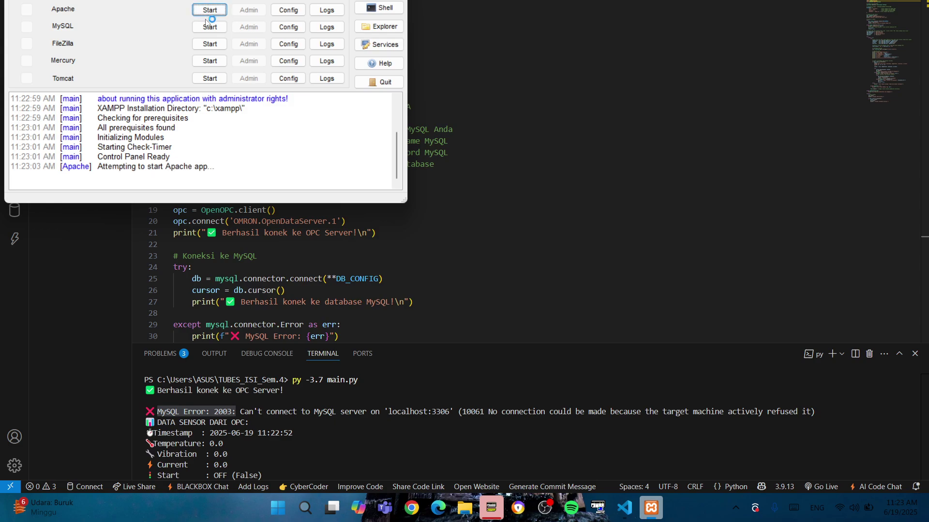
{"action": "left_click", "coordinate": [209, 27]}
Open phpMyAdmin for the MySQL module and try to open the tubes_isi database.
{"action": "left_click", "coordinate": [251, 27]}
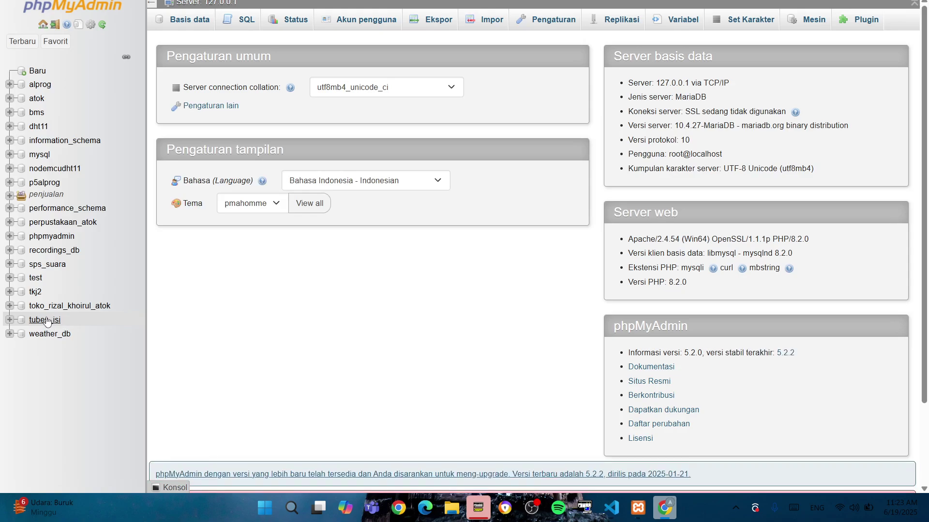
{"action": "left_click", "coordinate": [47, 321]}
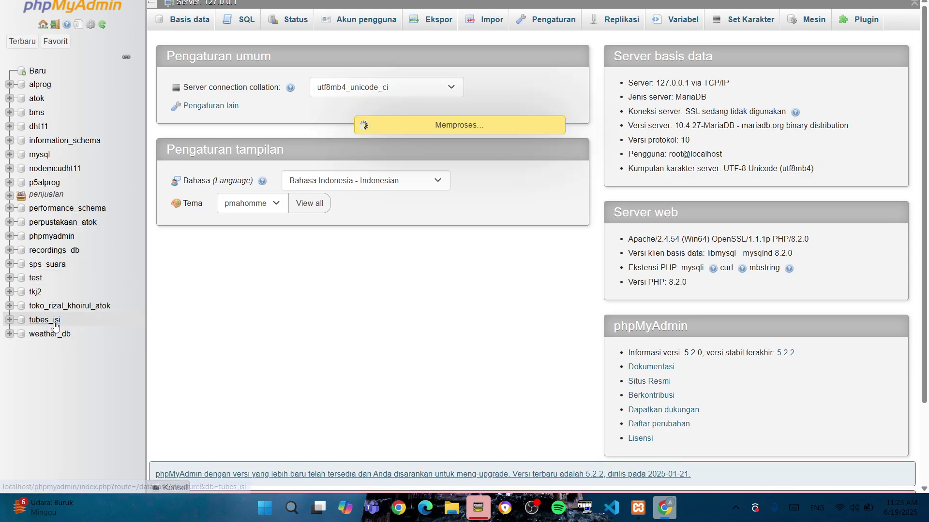
{"action": "scroll", "coordinate": [300, 155], "scroll_direction": "down", "scroll_amount": 5}
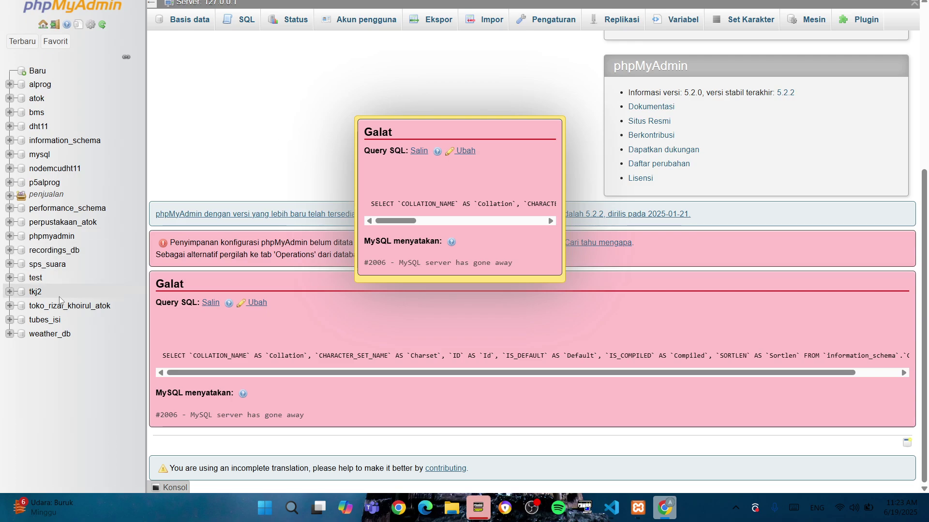
{"action": "left_click", "coordinate": [48, 321]}
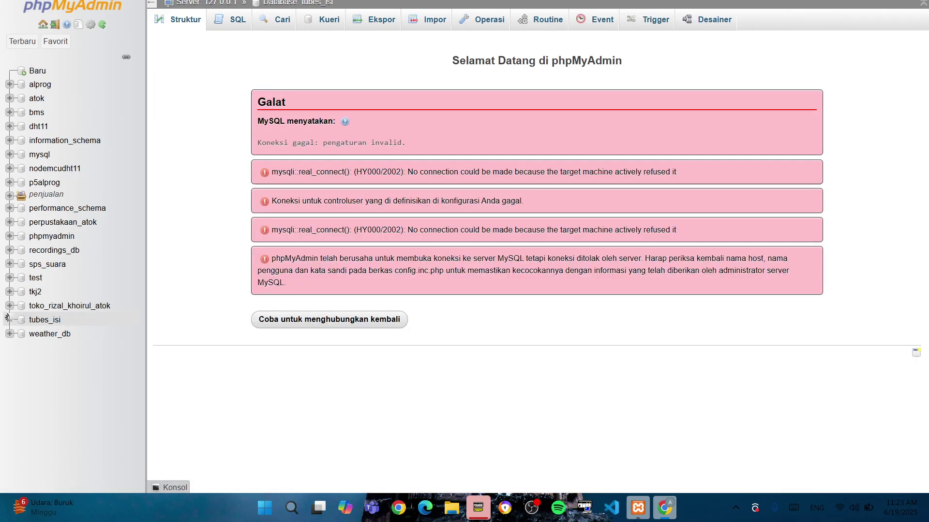
Start MySQL again in XAMPP Control Panel and reload the tubes_isi database page in phpMyAdmin.
{"action": "left_click", "coordinate": [638, 508]}
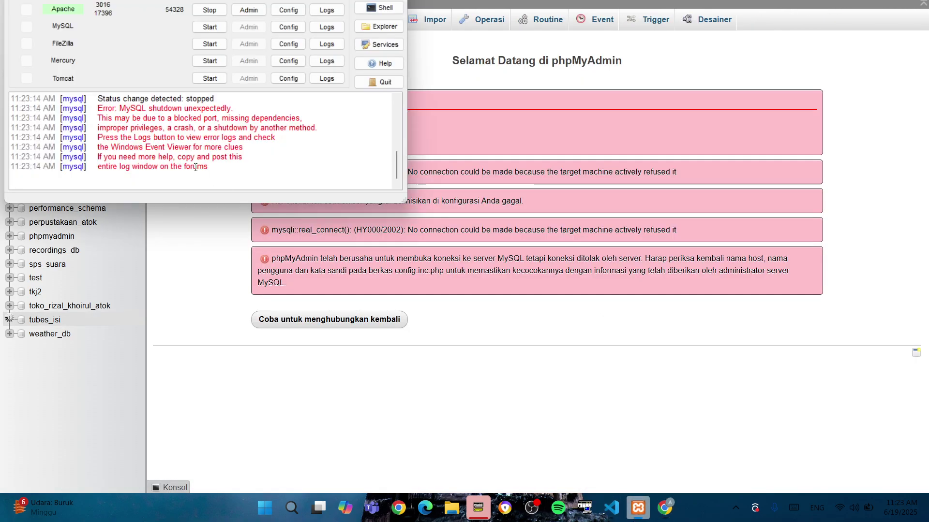
{"action": "left_click", "coordinate": [209, 27]}
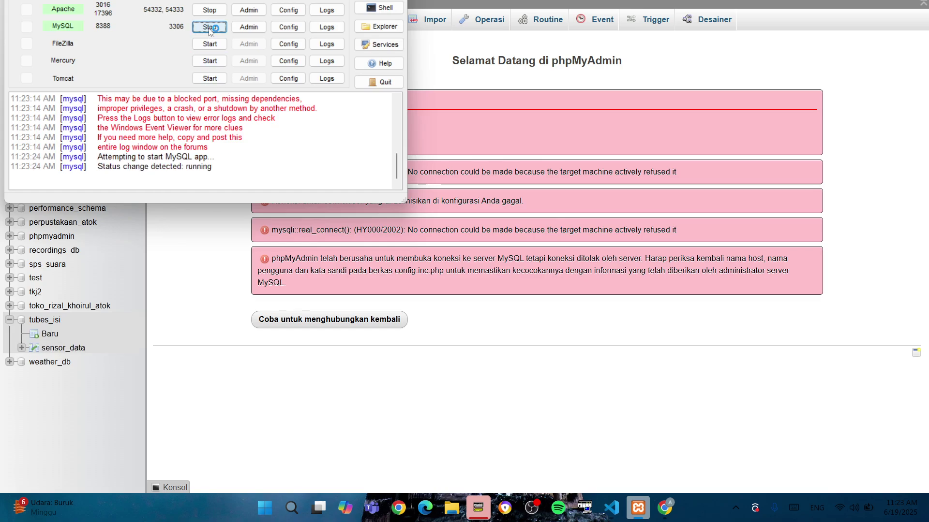
{"action": "left_click", "coordinate": [289, 386]}
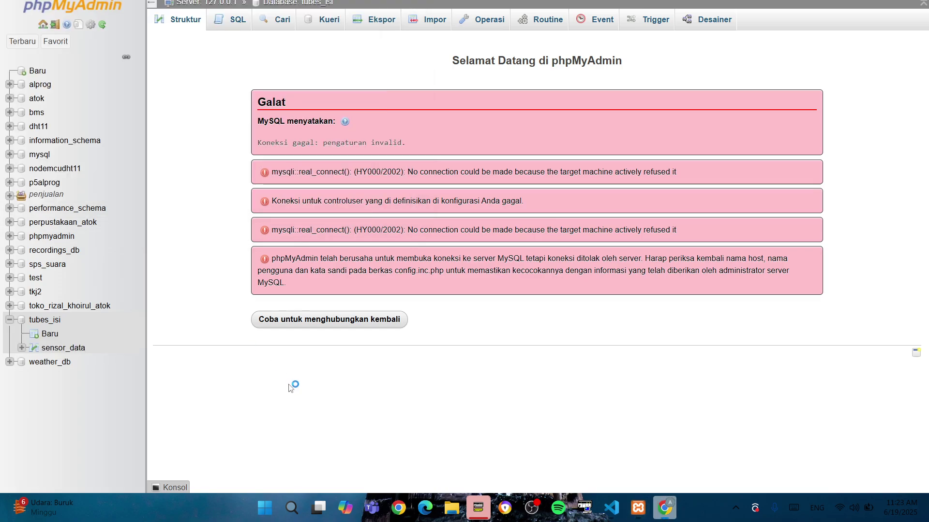
{"action": "key", "text": "F5"}
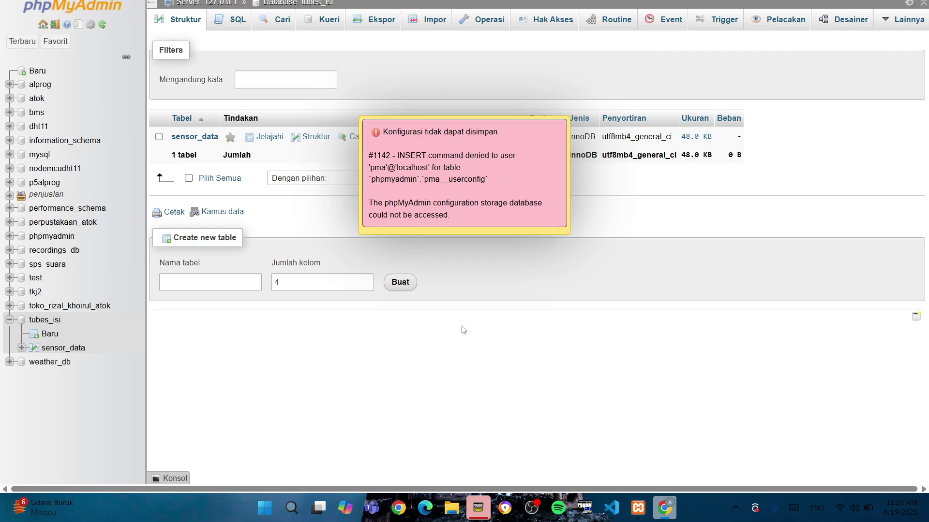
{"action": "left_click", "coordinate": [445, 193]}
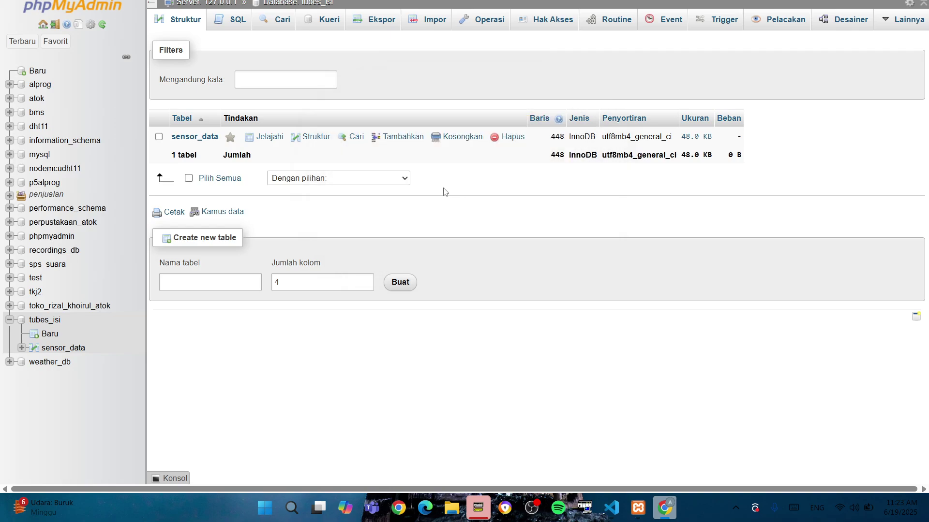
Browse the sensor_data table with 500 rows per page and go to its last records.
{"action": "left_click", "coordinate": [203, 140]}
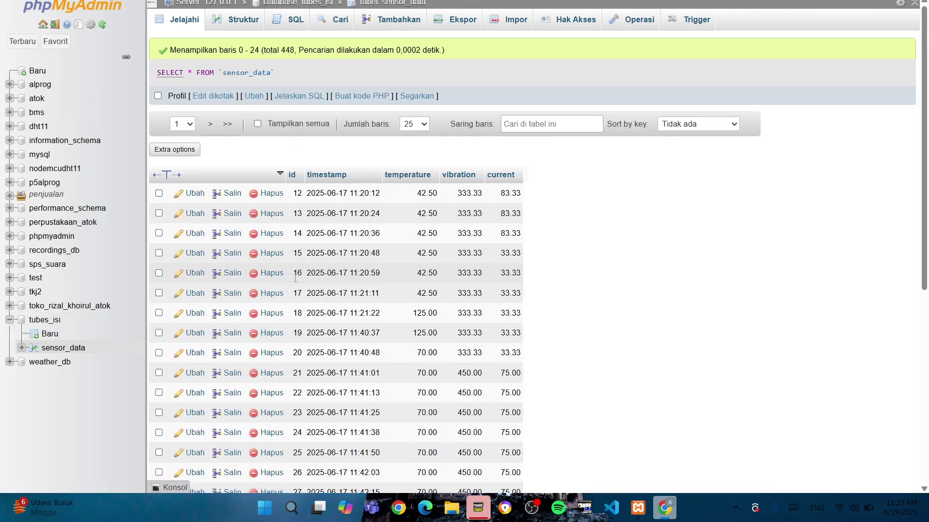
{"action": "scroll", "coordinate": [295, 278], "scroll_direction": "down", "scroll_amount": 6}
{"action": "scroll", "coordinate": [296, 278], "scroll_direction": "up", "scroll_amount": 6}
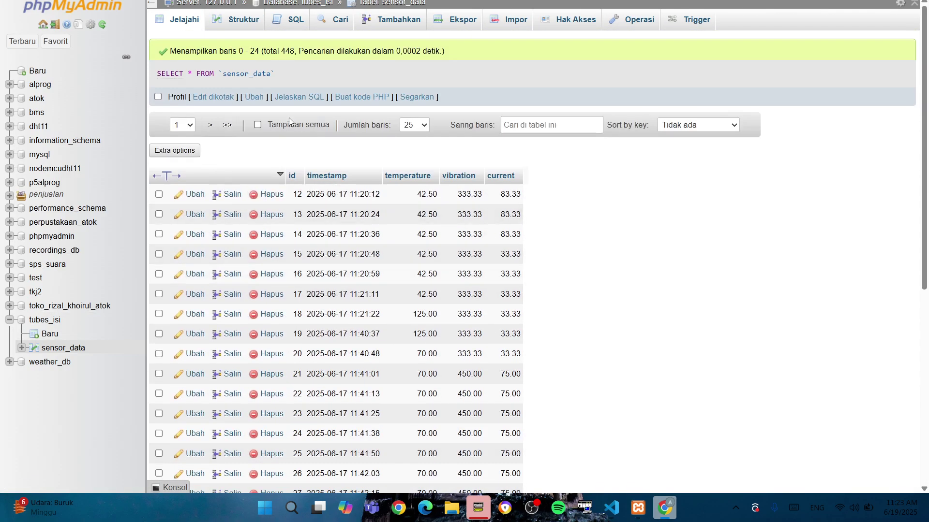
{"action": "scroll", "coordinate": [289, 117], "scroll_direction": "down", "scroll_amount": 7}
{"action": "left_click", "coordinate": [416, 390]}
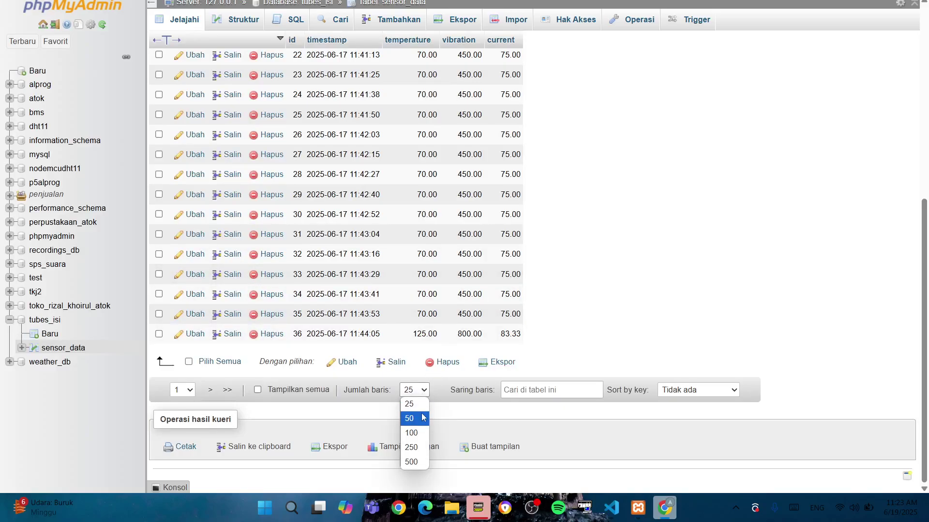
{"action": "left_click", "coordinate": [423, 418]}
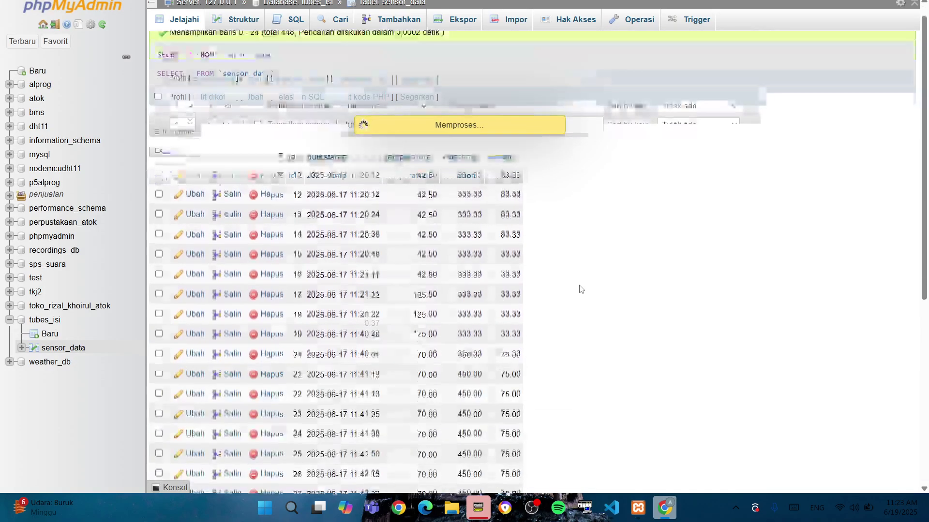
{"action": "scroll", "coordinate": [581, 289], "scroll_direction": "down", "scroll_amount": 5}
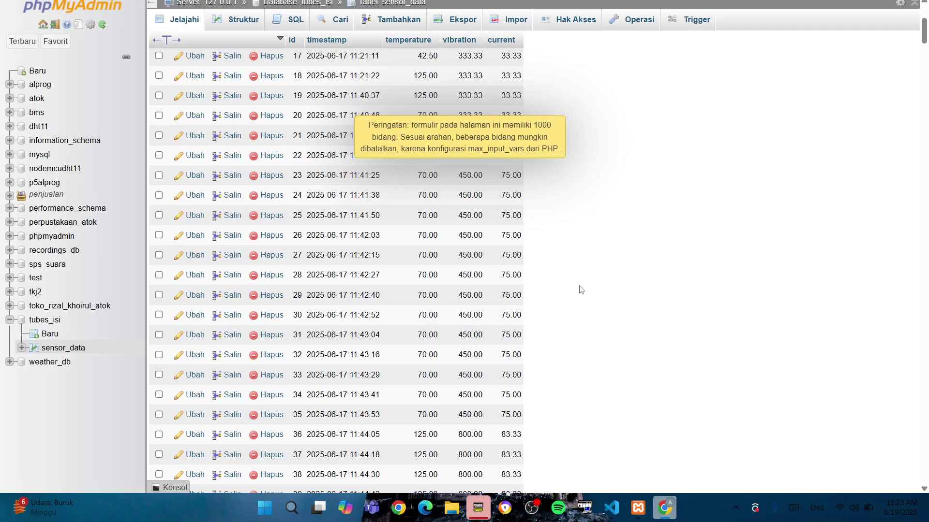
{"action": "scroll", "coordinate": [580, 289], "scroll_direction": "down", "scroll_amount": 20}
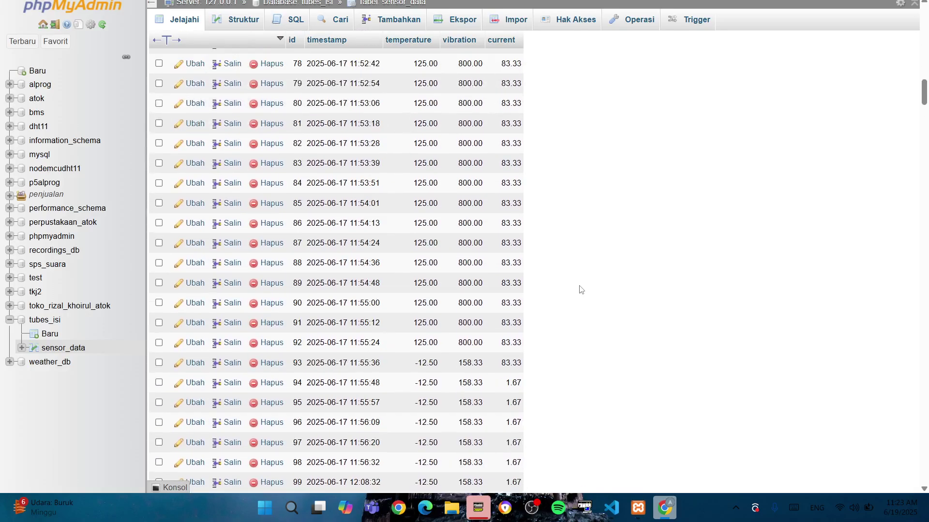
{"action": "left_click_drag", "start_coordinate": [925, 117], "coordinate": [925, 479]}
{"action": "scroll", "coordinate": [584, 306], "scroll_direction": "up", "scroll_amount": 1}
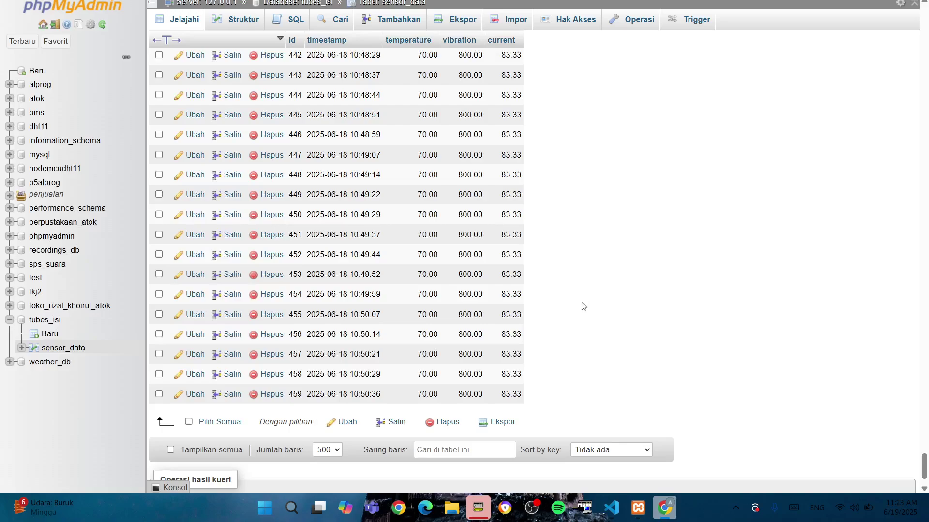
Delete all rows of the sensor_data table and browse the table again.
{"action": "left_click", "coordinate": [189, 422]}
{"action": "left_click", "coordinate": [437, 422]}
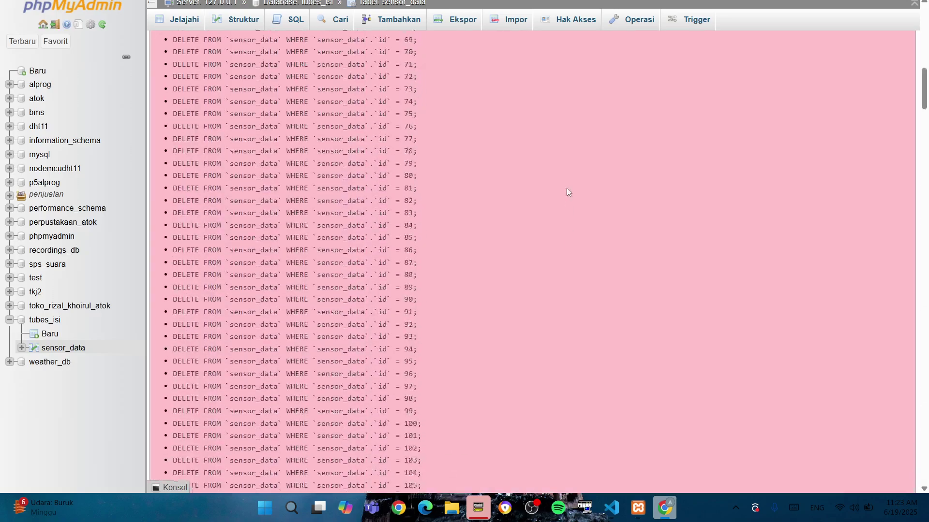
{"action": "scroll", "coordinate": [498, 178], "scroll_direction": "down", "scroll_amount": 20}
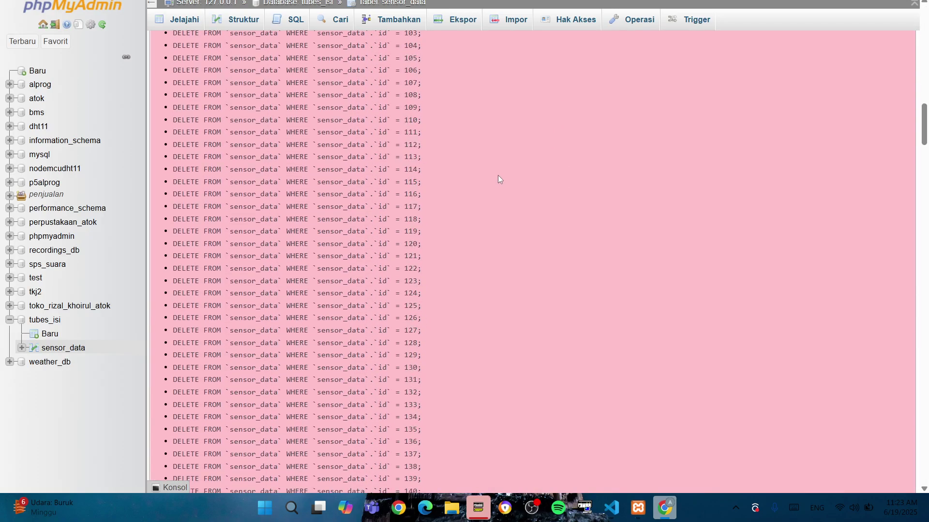
{"action": "left_click_drag", "start_coordinate": [925, 180], "coordinate": [926, 472]}
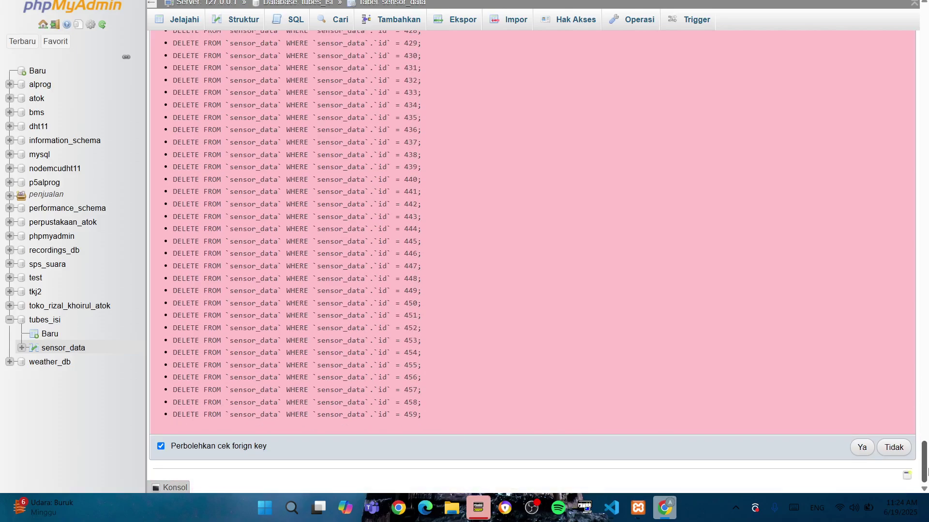
{"action": "left_click", "coordinate": [863, 453]}
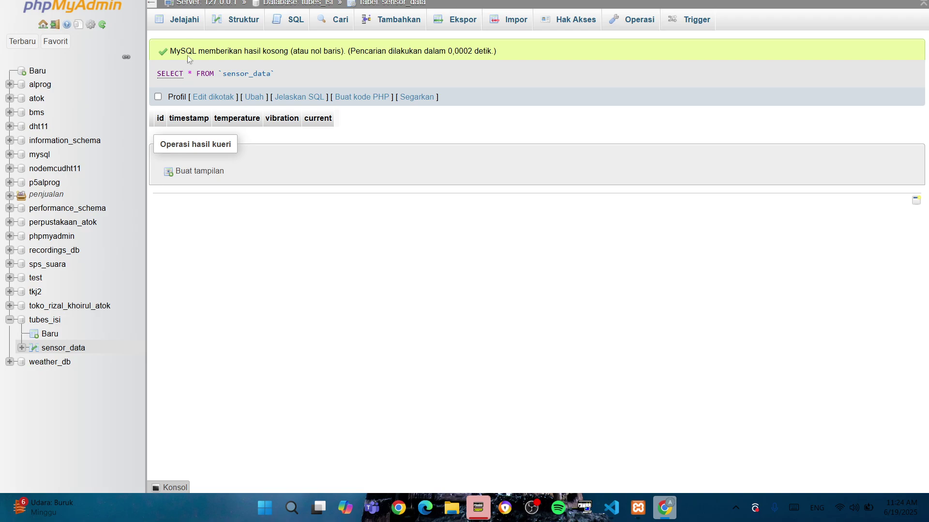
{"action": "left_click", "coordinate": [191, 22]}
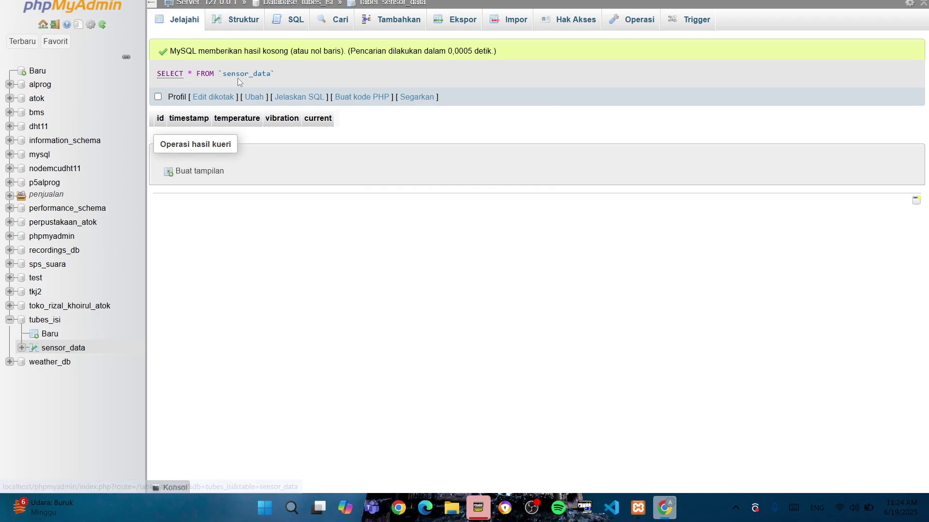
Switch to the main.py window in Visual Studio Code, stop the running script and rerun it with py -3.7 main.py.
{"action": "mouse_move", "coordinate": [611, 508]}
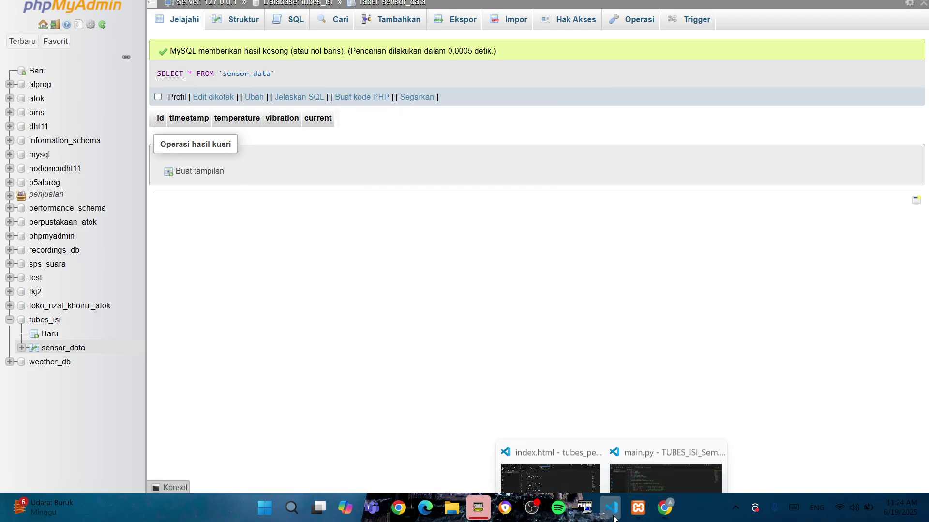
{"action": "left_click", "coordinate": [668, 450]}
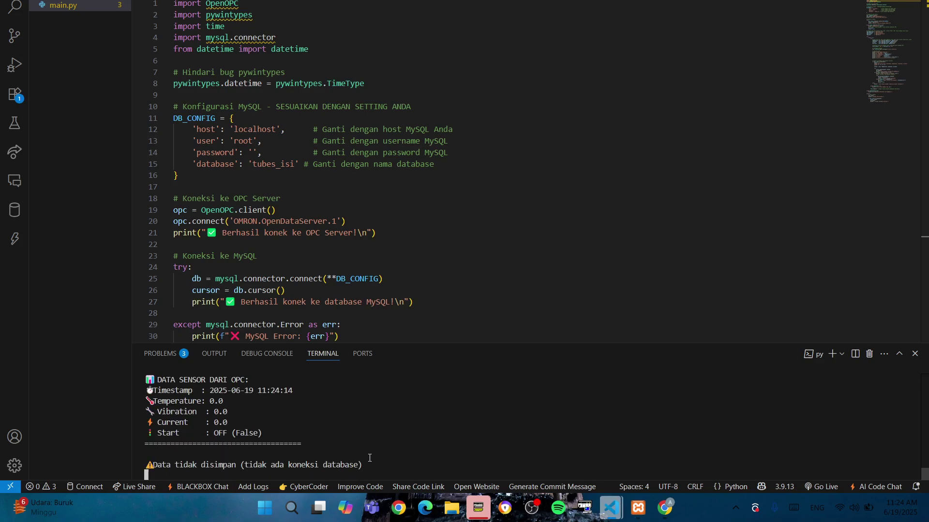
{"action": "key", "text": "ctrl+c"}
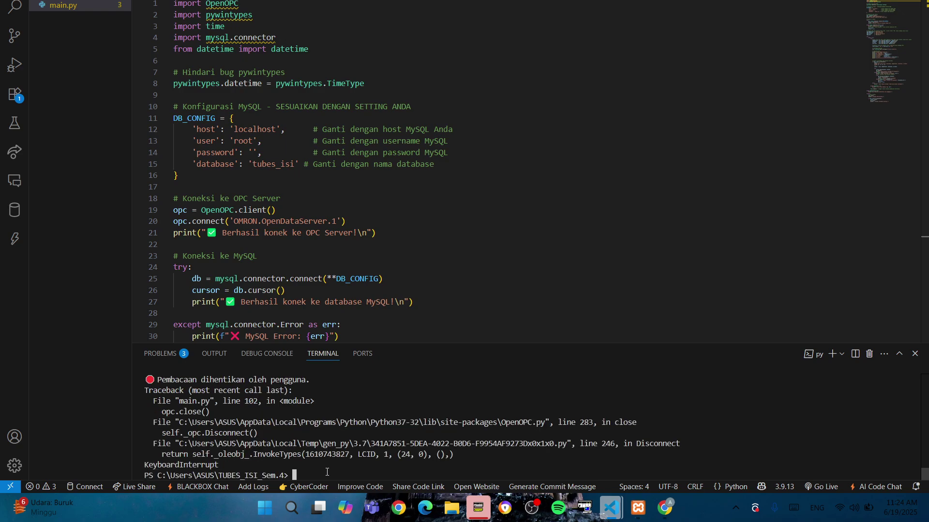
{"action": "key", "text": "Up"}
{"action": "key", "text": "Return"}
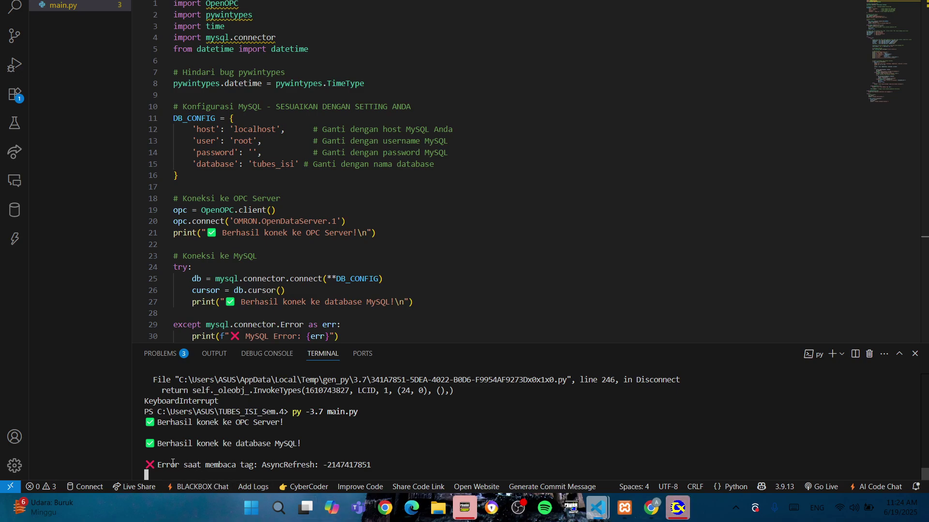
Mark the tag-reading error in the terminal output, then bring up the OpenDataServer.exe runtime error and dismiss it.
{"action": "left_click_drag", "start_coordinate": [158, 463], "coordinate": [371, 466]}
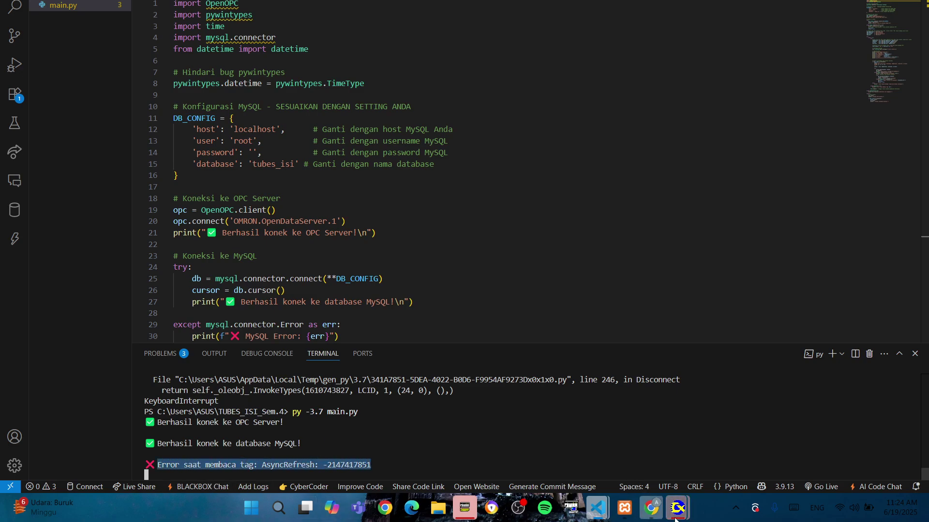
{"action": "mouse_move", "coordinate": [677, 507]}
{"action": "left_click", "coordinate": [697, 472]}
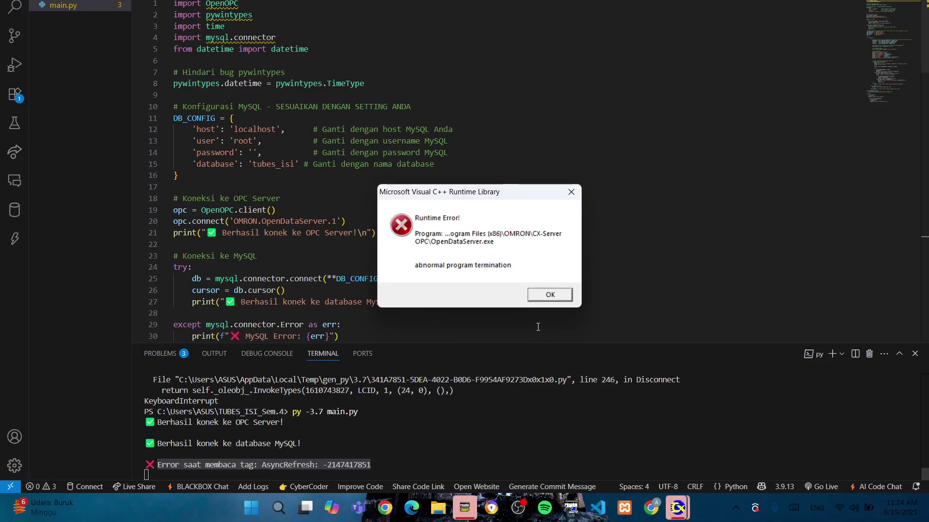
{"action": "left_click", "coordinate": [551, 296]}
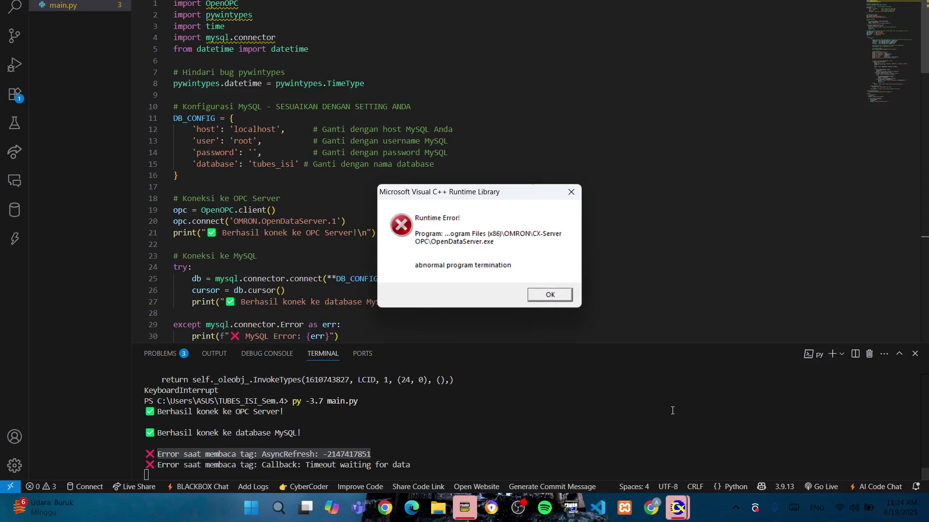
Open Task Manager and filter the running processes by "opc".
{"action": "right_click", "coordinate": [701, 509]}
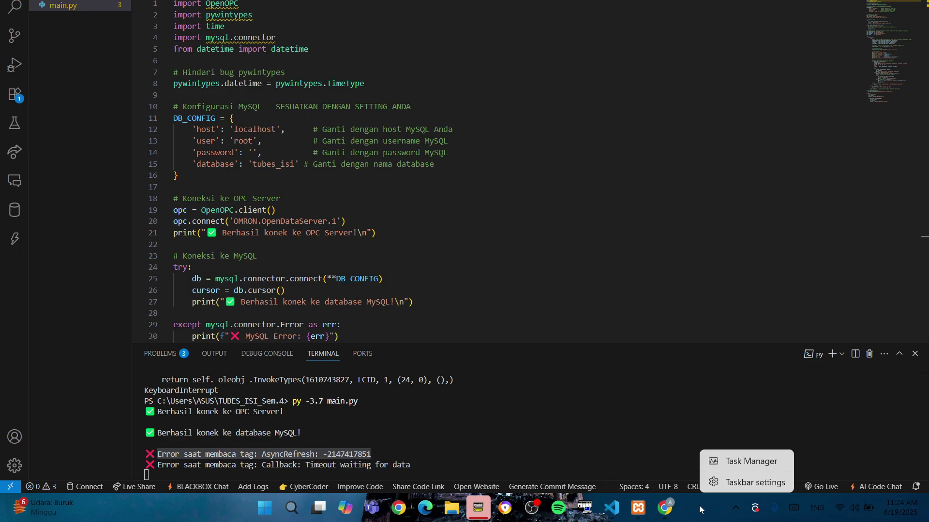
{"action": "left_click", "coordinate": [718, 462]}
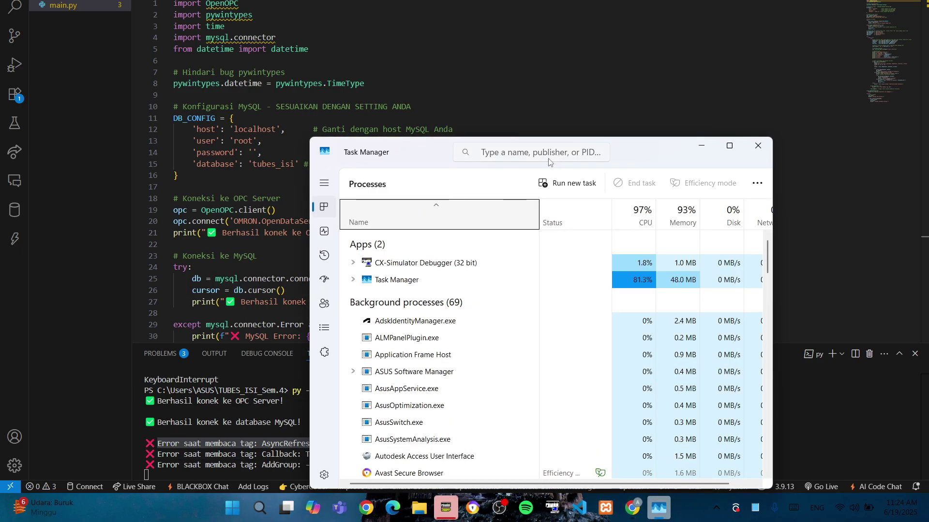
{"action": "left_click", "coordinate": [538, 153]}
{"action": "type", "text": "opc"}
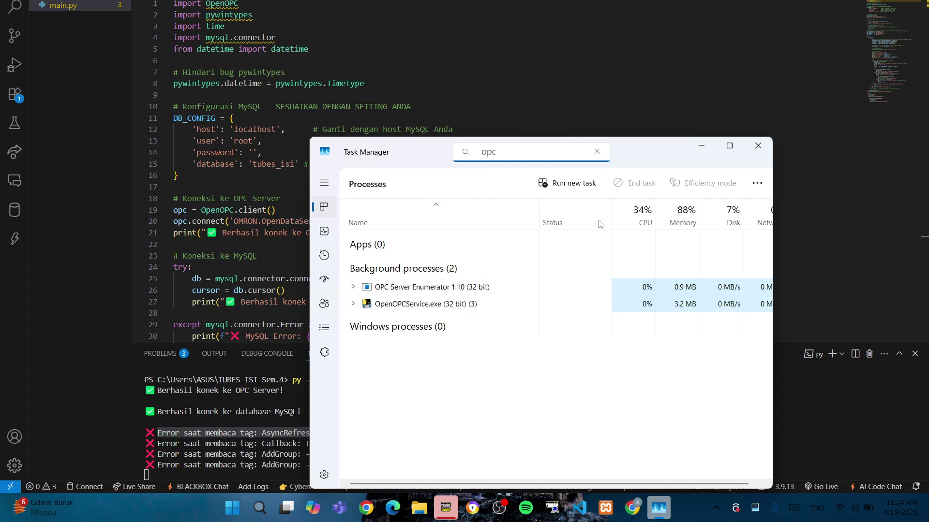
Launch CX-Server OPC again from Windows search and acknowledge its startup notice.
{"action": "left_click", "coordinate": [260, 508]}
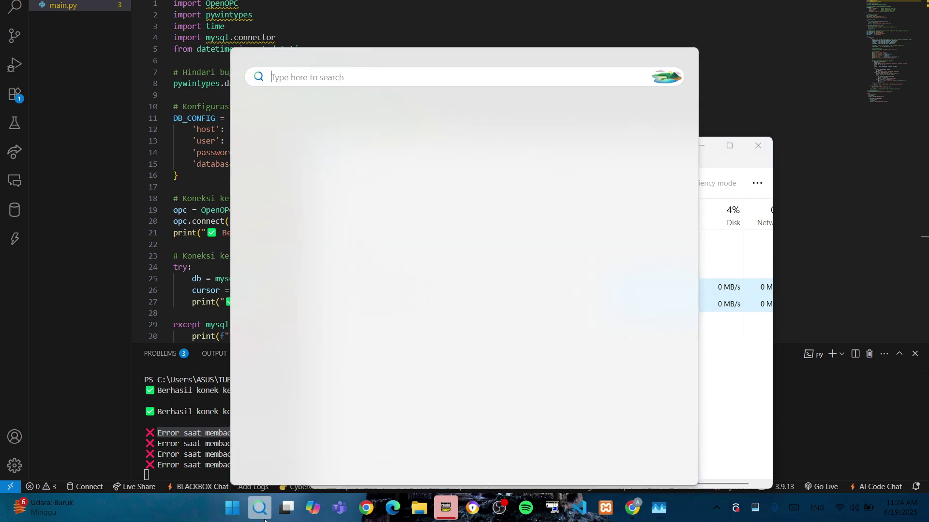
{"action": "left_click", "coordinate": [332, 130]}
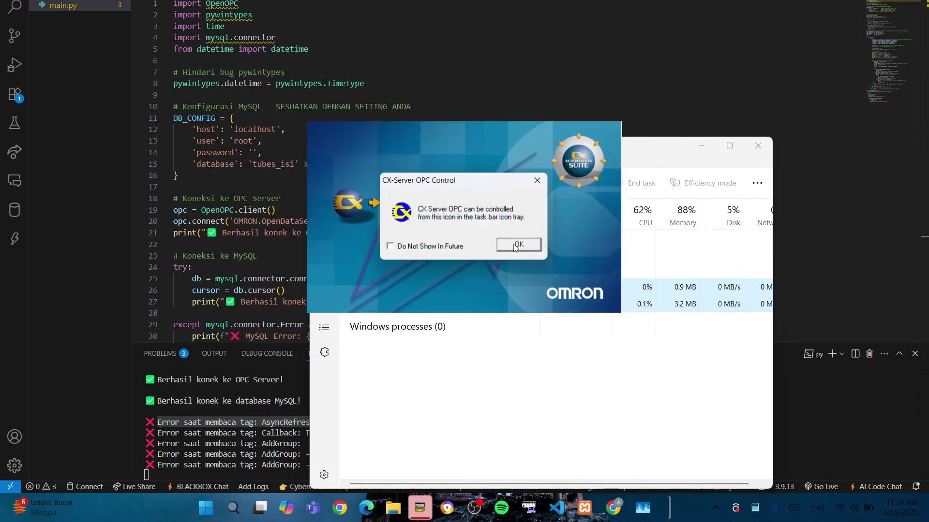
{"action": "left_click", "coordinate": [519, 246]}
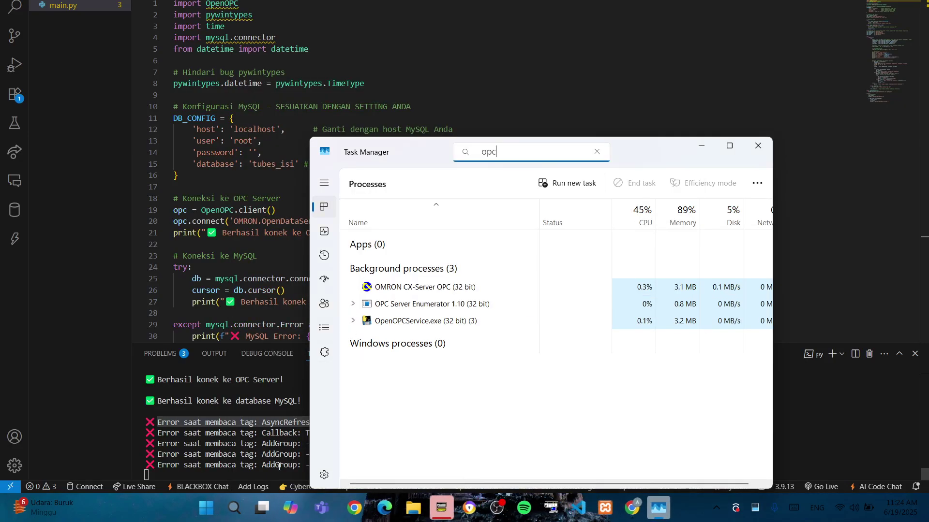
Stop the running script in the Visual Studio Code terminal, rerun it with py -3.7 main.py and review the sensor output.
{"action": "left_click", "coordinate": [276, 469]}
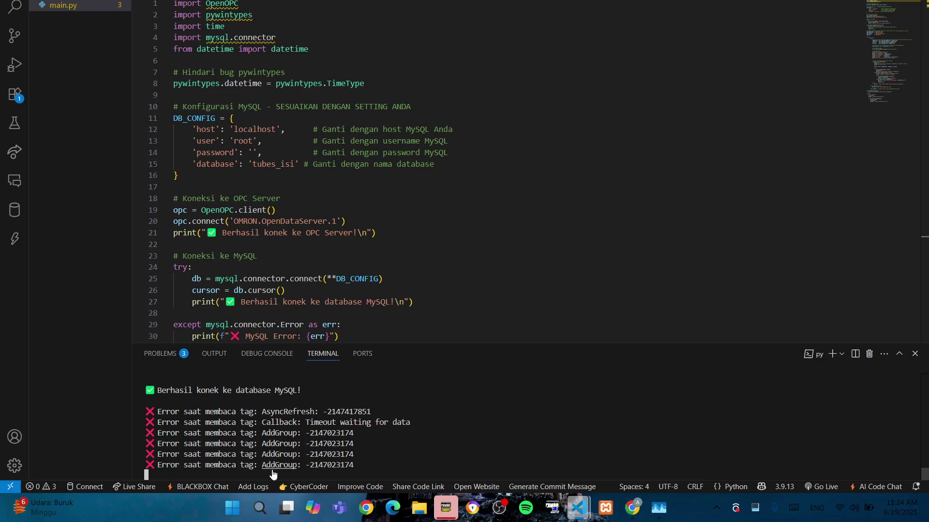
{"action": "key", "text": "ctrl+c"}
{"action": "key", "text": "Up"}
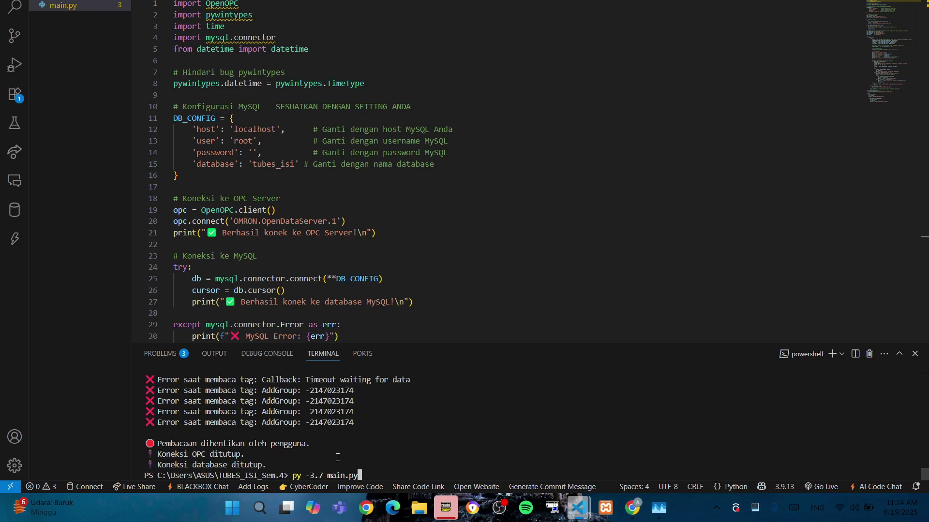
{"action": "key", "text": "Return"}
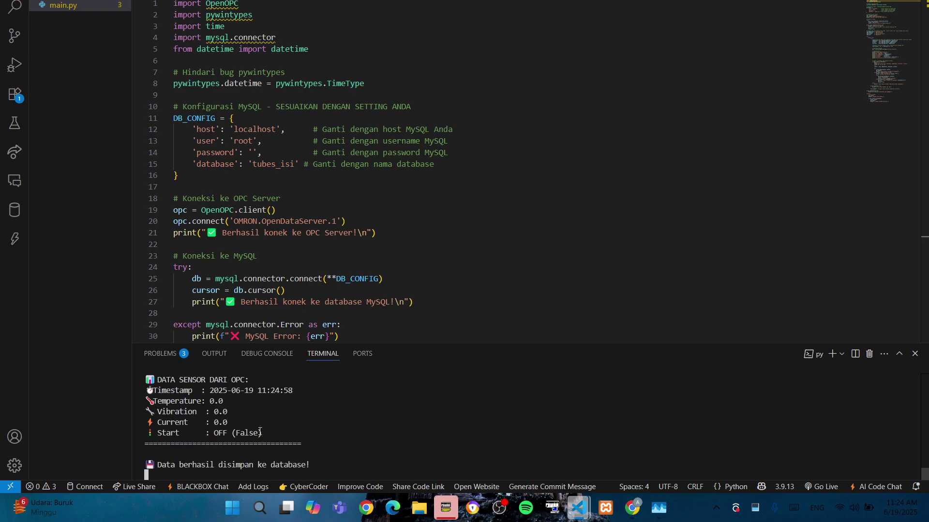
{"action": "scroll", "coordinate": [260, 432], "scroll_direction": "up", "scroll_amount": 3}
{"action": "scroll", "coordinate": [297, 437], "scroll_direction": "down", "scroll_amount": 3}
{"action": "scroll", "coordinate": [213, 444], "scroll_direction": "up", "scroll_amount": 1}
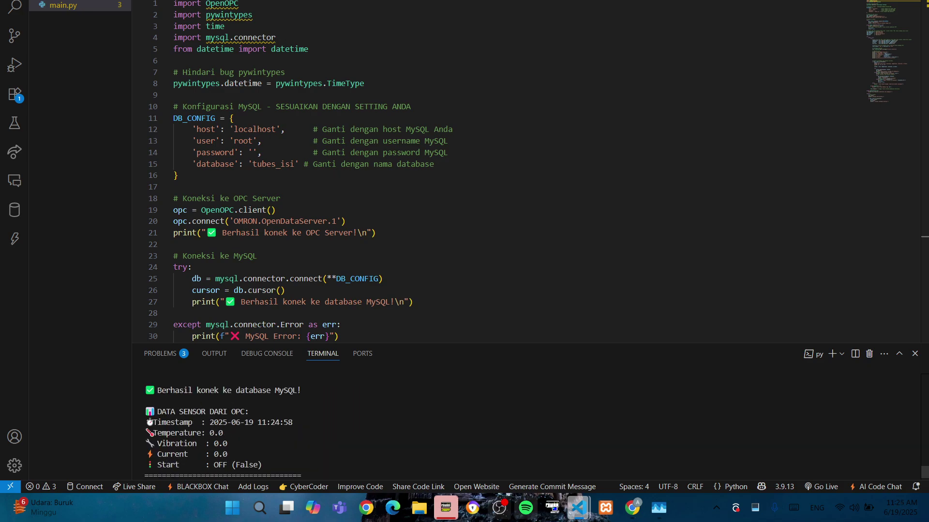
Switch to the CX-Programmer ladder in monitor mode and set the PB_ON contact 0.00 to 1.
{"action": "left_click", "coordinate": [446, 508]}
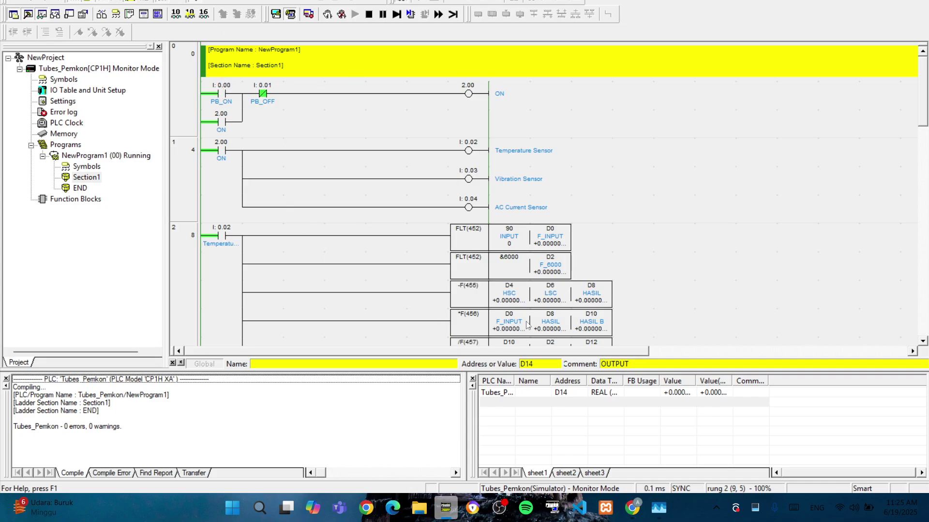
{"action": "mouse_move", "coordinate": [578, 508]}
{"action": "left_click", "coordinate": [638, 445]}
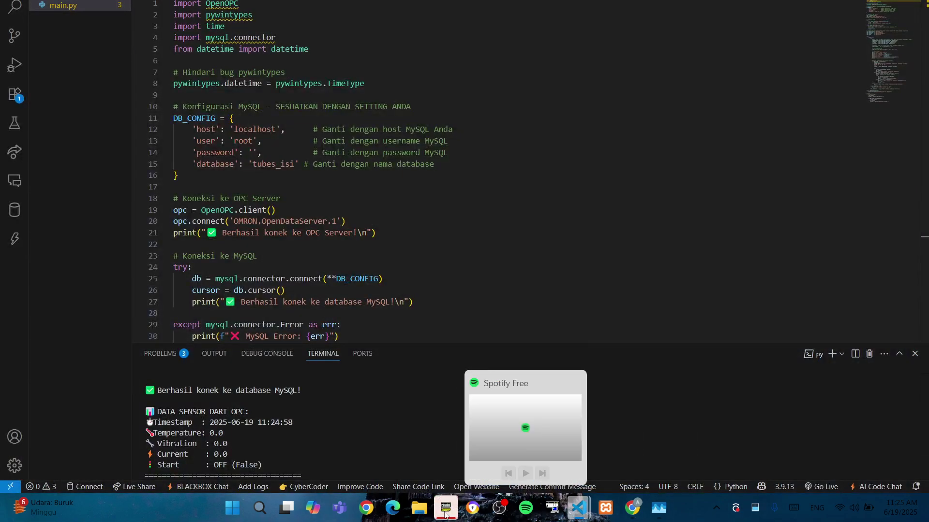
{"action": "left_click", "coordinate": [445, 509]}
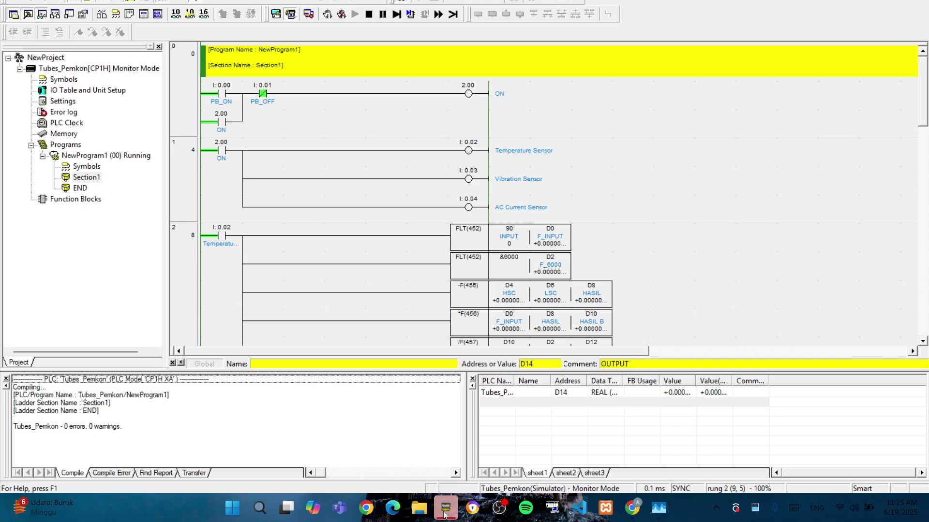
{"action": "double_click", "coordinate": [222, 97]}
{"action": "type", "text": "1"}
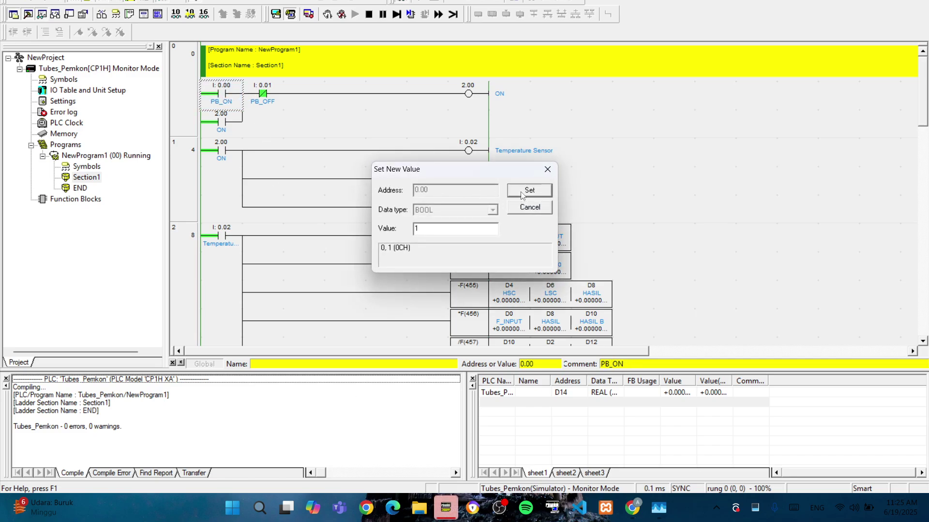
{"action": "left_click", "coordinate": [526, 191]}
In the temperature sensor rung, set HSC (D4) to 125 and LSC (D6) to -40.
{"action": "scroll", "coordinate": [517, 251], "scroll_direction": "down", "scroll_amount": 3}
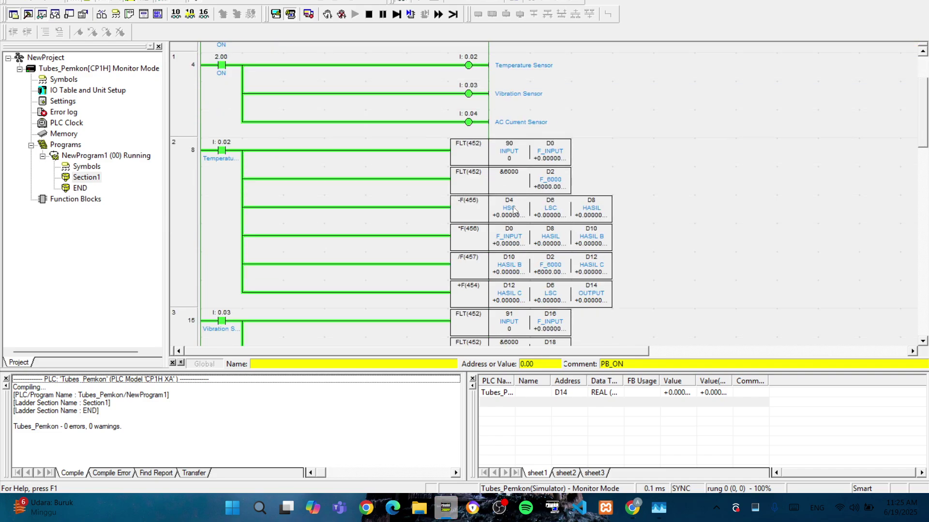
{"action": "double_click", "coordinate": [514, 211]}
{"action": "type", "text": "125"}
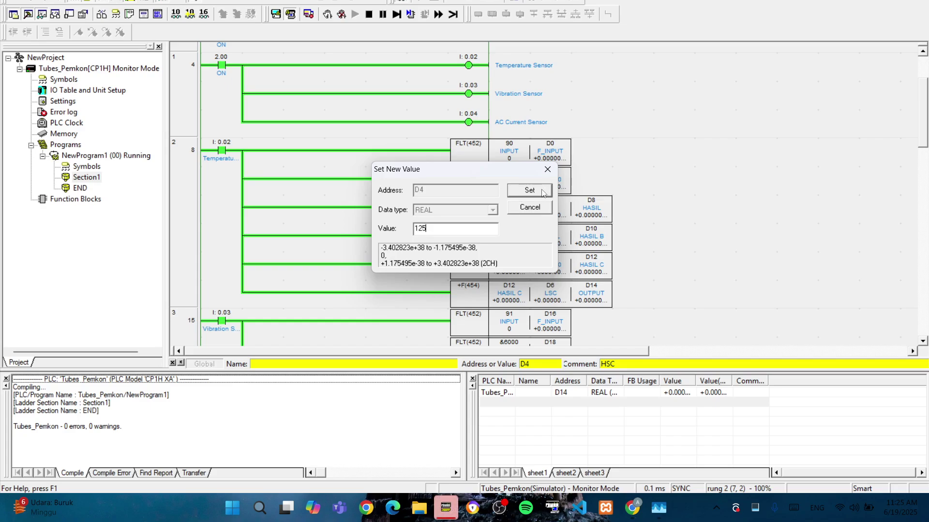
{"action": "left_click", "coordinate": [542, 192]}
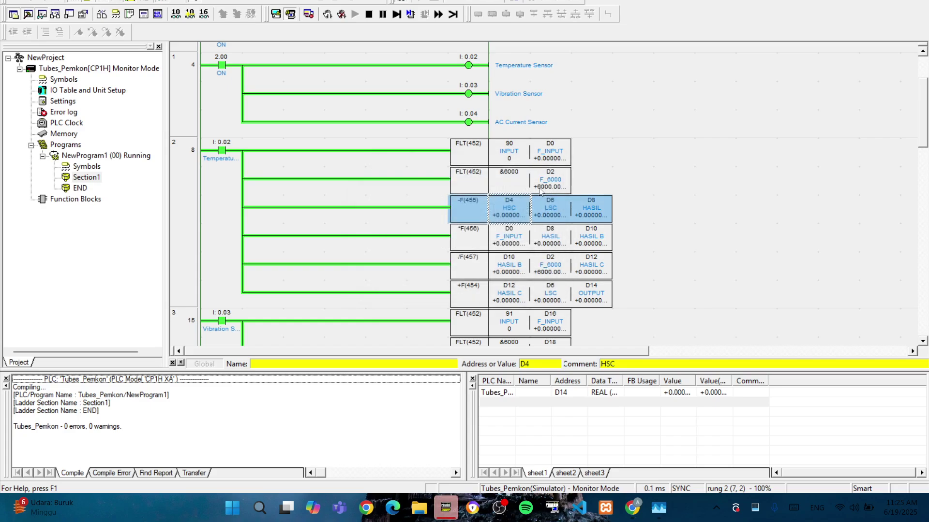
{"action": "double_click", "coordinate": [559, 211]}
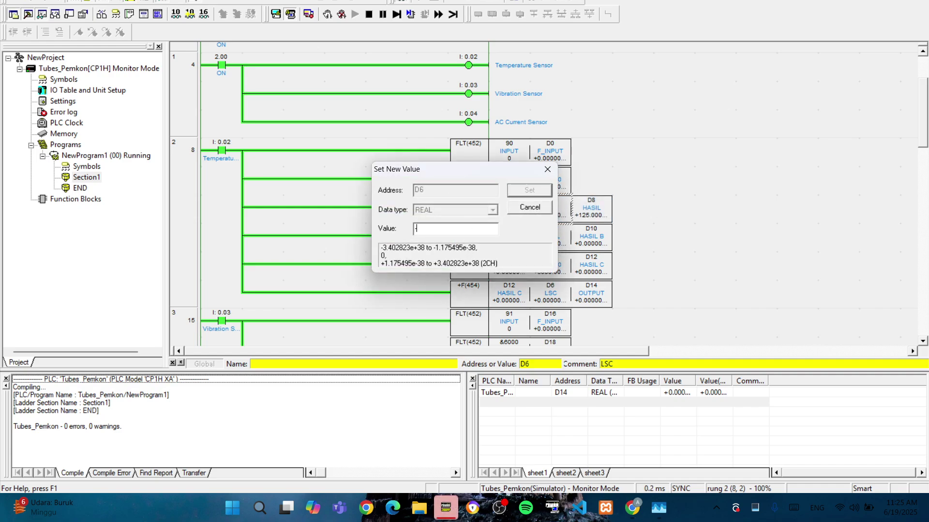
{"action": "left_click", "coordinate": [524, 191]}
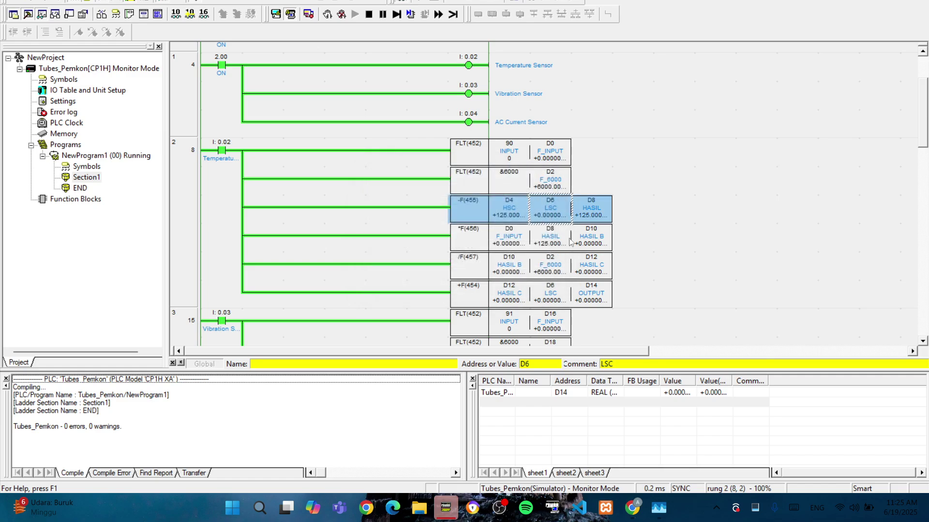
{"action": "scroll", "coordinate": [437, 222], "scroll_direction": "down", "scroll_amount": 1}
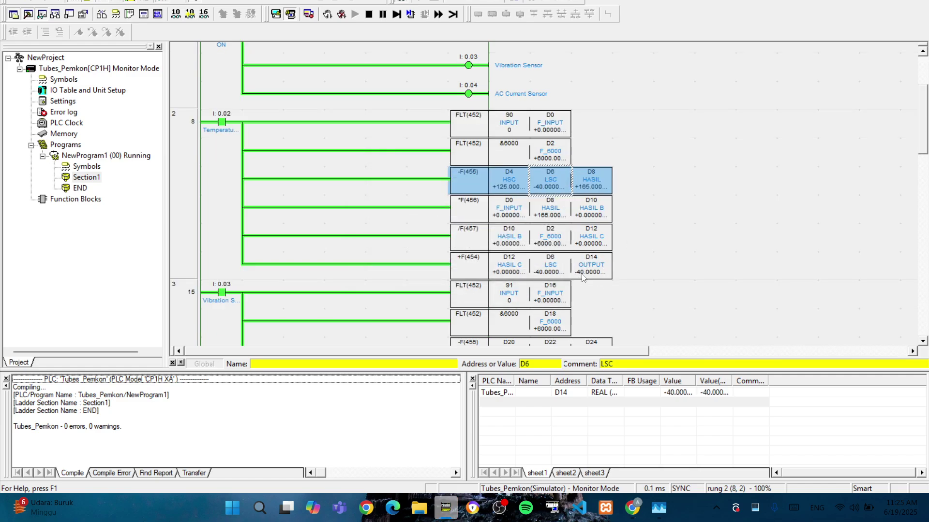
Switch to Visual Studio Code and check the Temperature and Start readings in the script's terminal output.
{"action": "mouse_move", "coordinate": [579, 507]}
{"action": "left_click", "coordinate": [659, 445]}
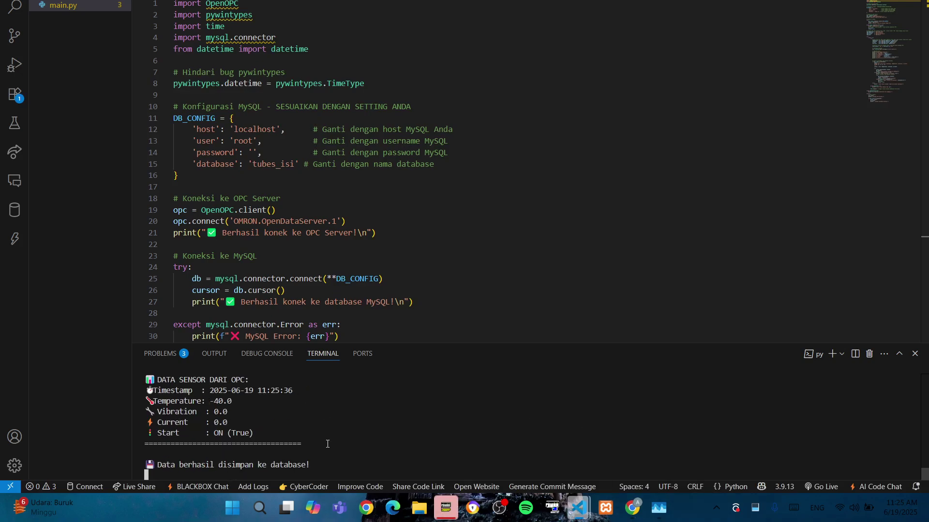
{"action": "left_click_drag", "start_coordinate": [236, 399], "coordinate": [189, 401]}
{"action": "left_click", "coordinate": [244, 408]}
{"action": "left_click_drag", "start_coordinate": [258, 433], "coordinate": [170, 437]}
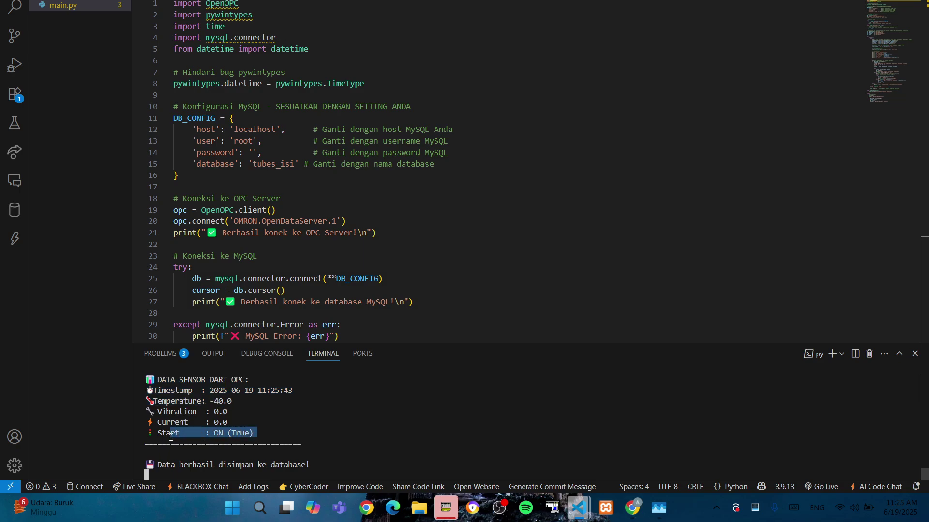
{"action": "left_click", "coordinate": [290, 412]}
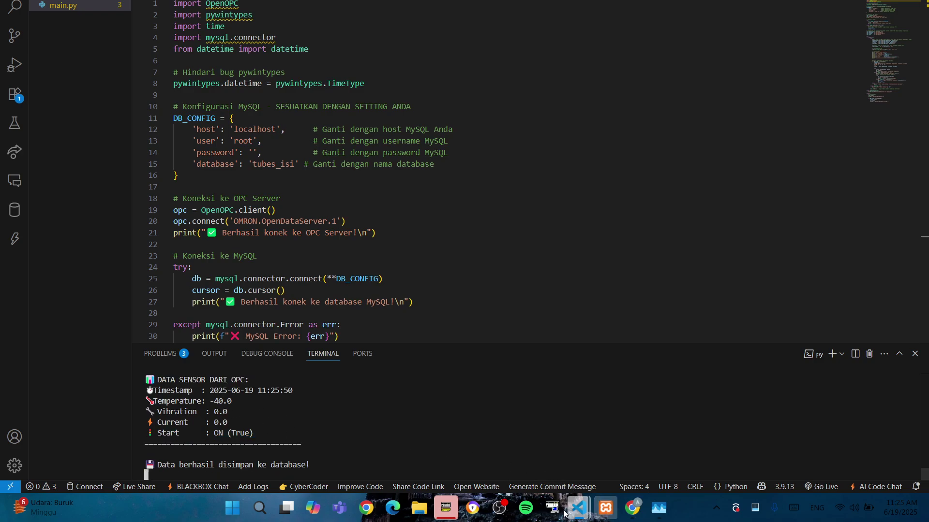
Switch to CX-Programmer and set the vibration sensor rung's HSC (D20) to 1500 and LSC (D22) to 100.
{"action": "left_click", "coordinate": [445, 507]}
{"action": "scroll", "coordinate": [514, 295], "scroll_direction": "down", "scroll_amount": 3}
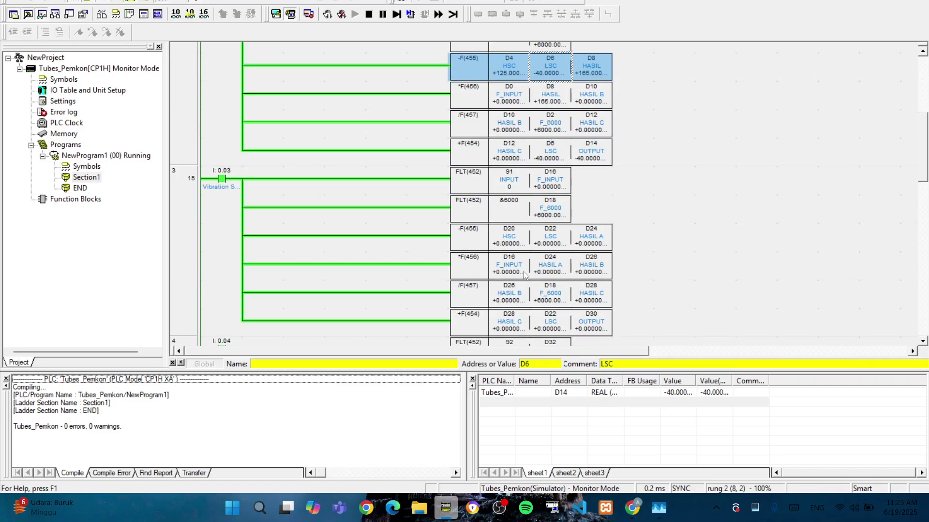
{"action": "double_click", "coordinate": [515, 237]}
{"action": "type", "text": "15"}
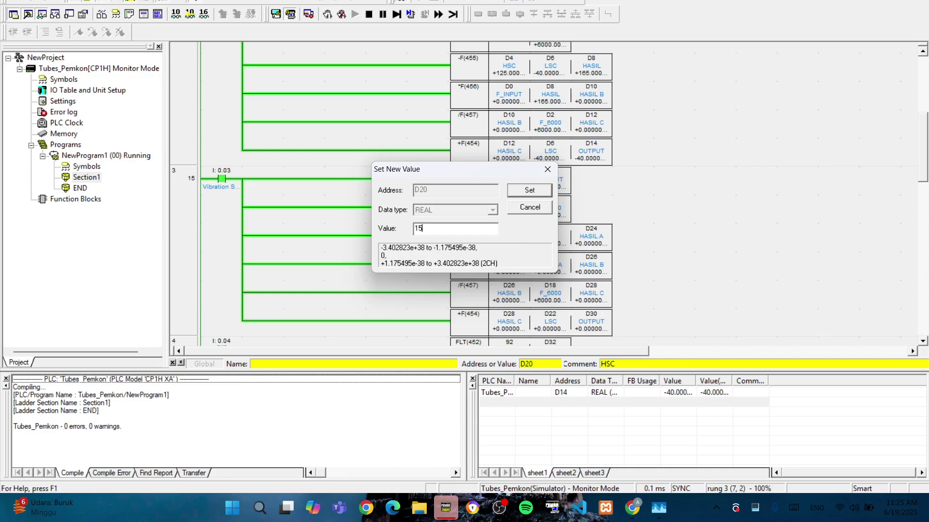
{"action": "type", "text": "00"}
{"action": "left_click", "coordinate": [550, 191]}
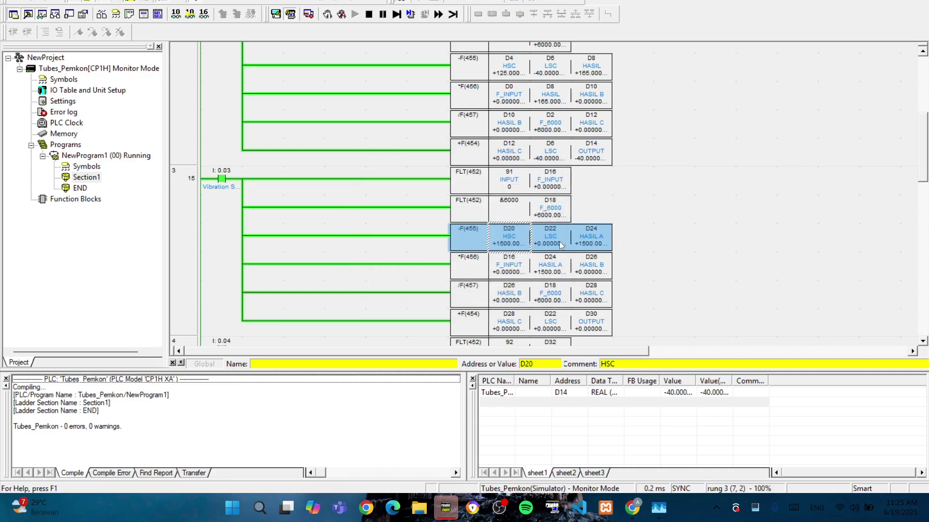
{"action": "double_click", "coordinate": [559, 245]}
{"action": "type", "text": "100"}
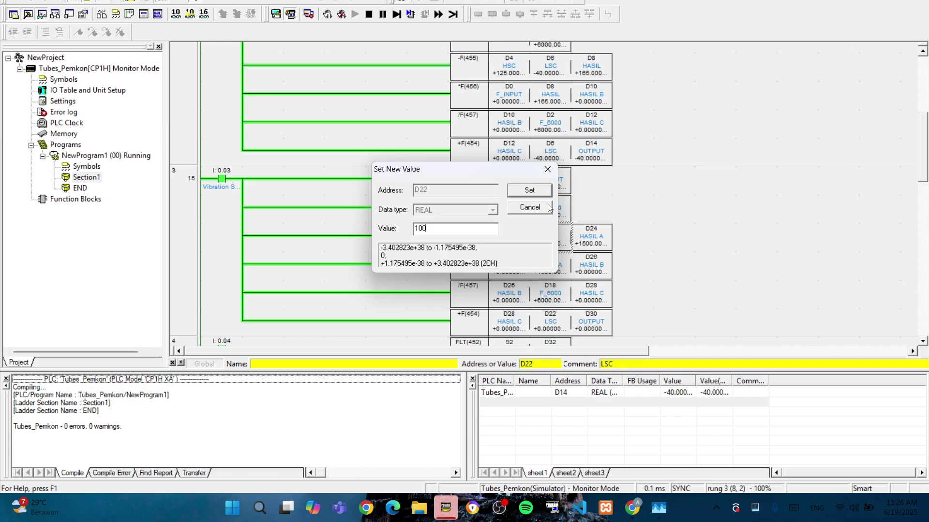
{"action": "left_click", "coordinate": [544, 192]}
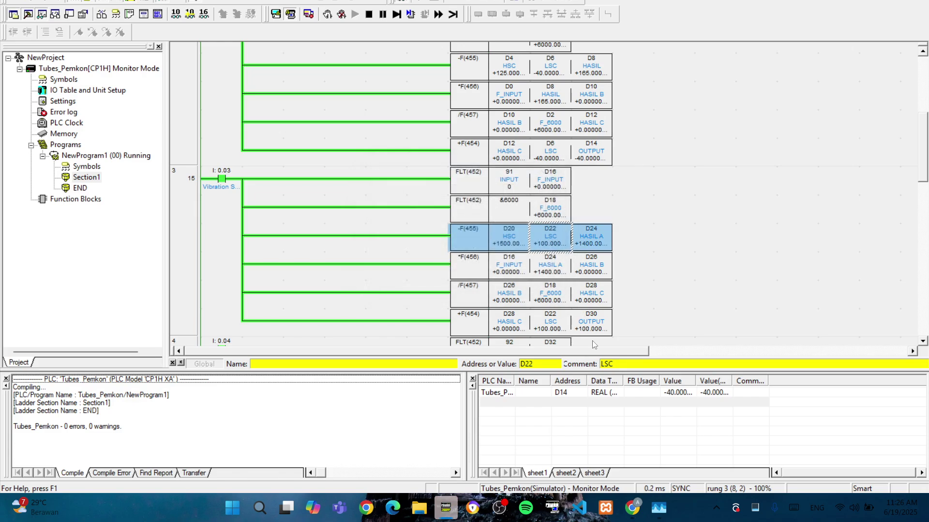
Set the vibration INPUT (address 91) to 2000 and compare OUTPUT D30 with the Vibration reading in the Visual Studio Code terminal.
{"action": "double_click", "coordinate": [512, 181]}
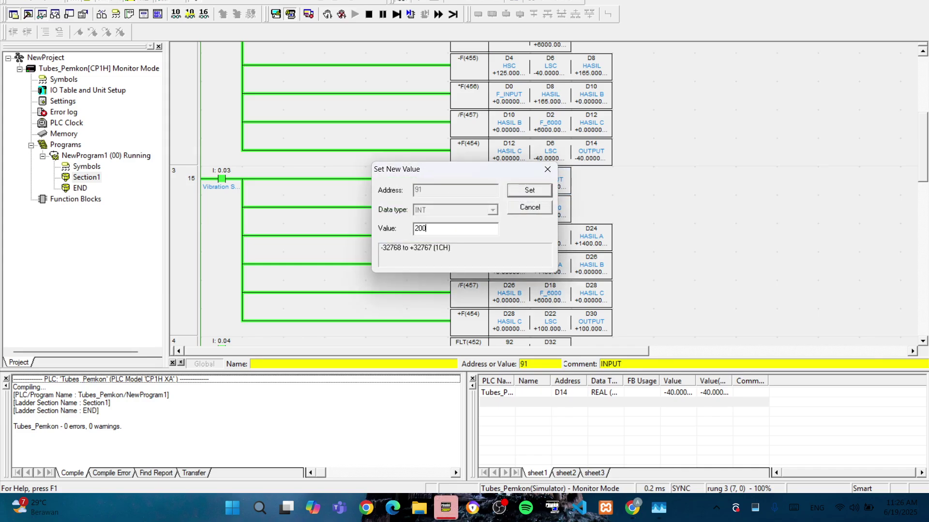
{"action": "key", "text": "Return"}
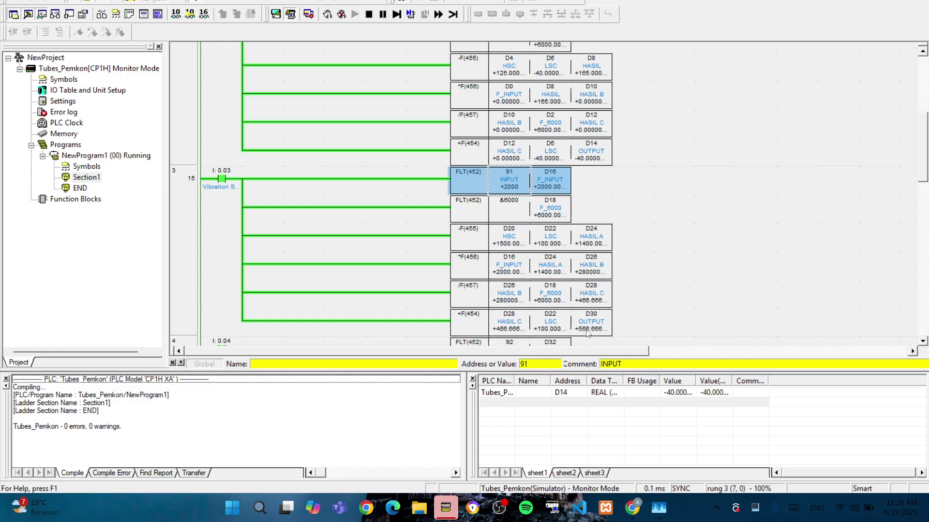
{"action": "left_click", "coordinate": [585, 334]}
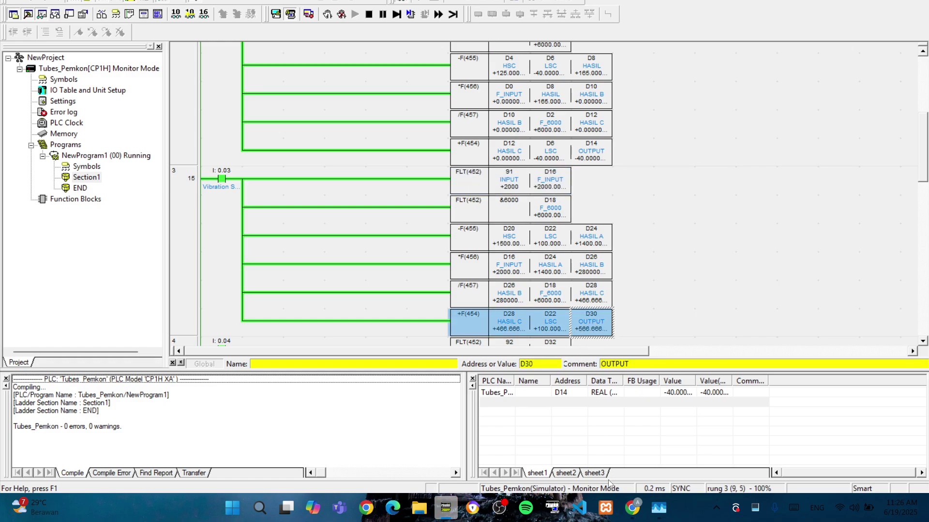
{"action": "mouse_move", "coordinate": [579, 507]}
{"action": "left_click", "coordinate": [606, 430]}
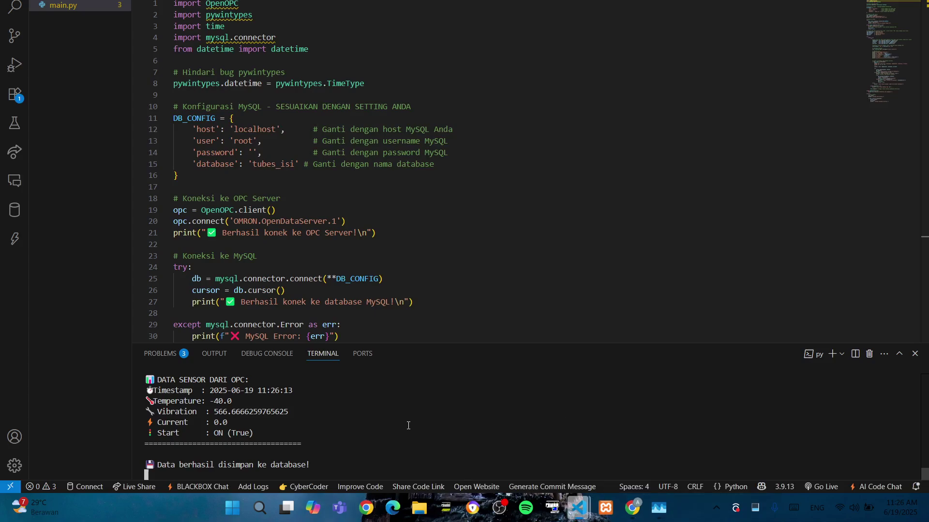
Switch to CX-Programmer and set the AC current sensor rung's HSC (D36) to 100.
{"action": "left_click_drag", "start_coordinate": [213, 412], "coordinate": [265, 411]}
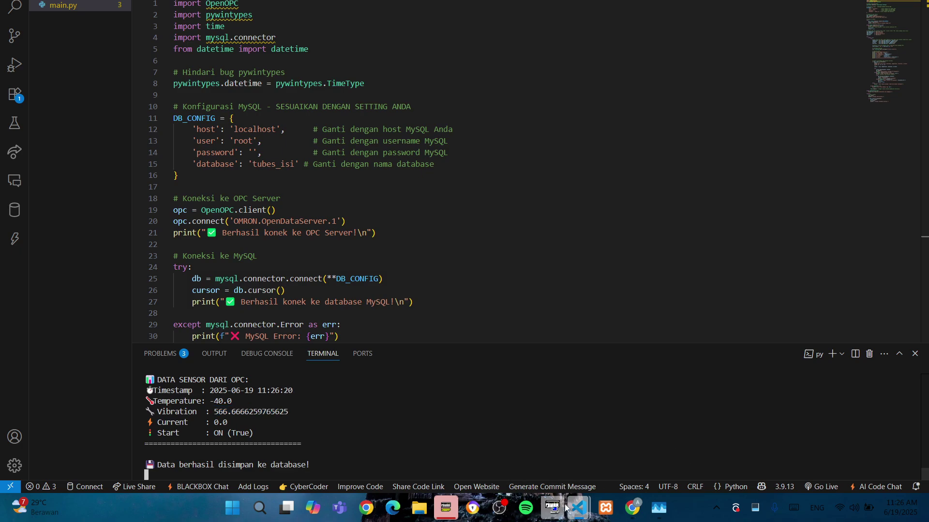
{"action": "left_click", "coordinate": [439, 517]}
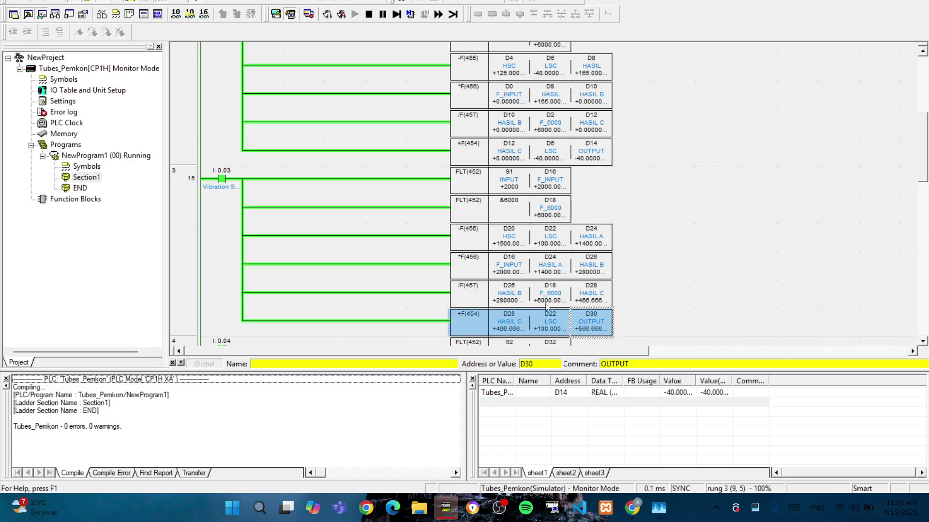
{"action": "scroll", "coordinate": [547, 307], "scroll_direction": "down", "scroll_amount": 5}
{"action": "scroll", "coordinate": [540, 239], "scroll_direction": "down", "scroll_amount": 1}
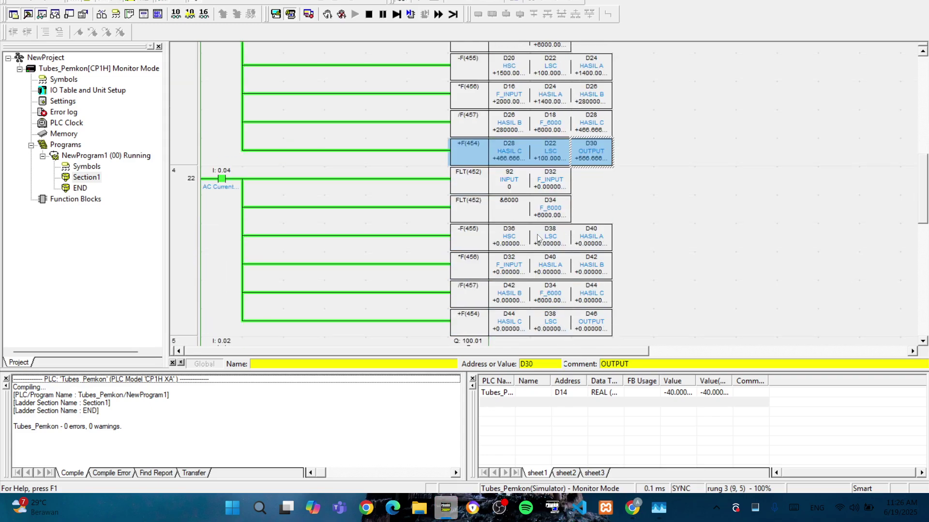
{"action": "double_click", "coordinate": [512, 237]}
{"action": "type", "text": "100"}
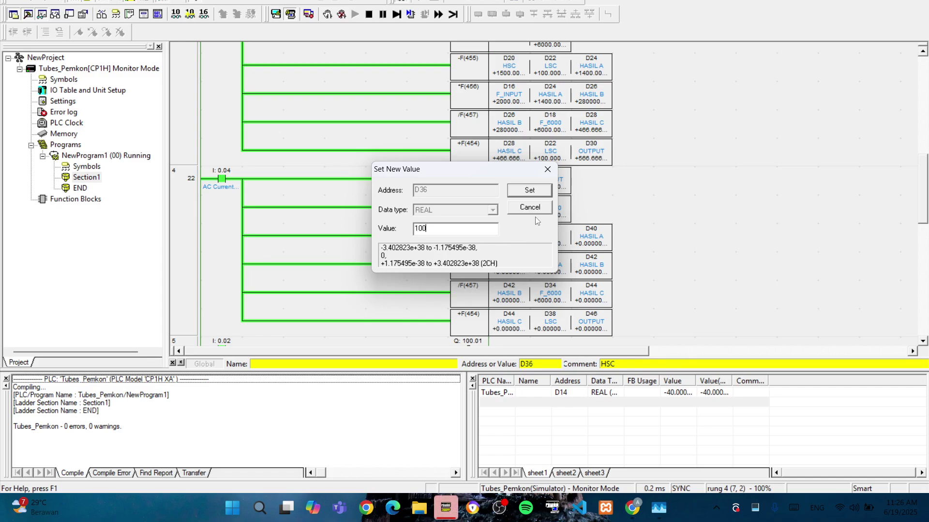
{"action": "left_click", "coordinate": [530, 190]}
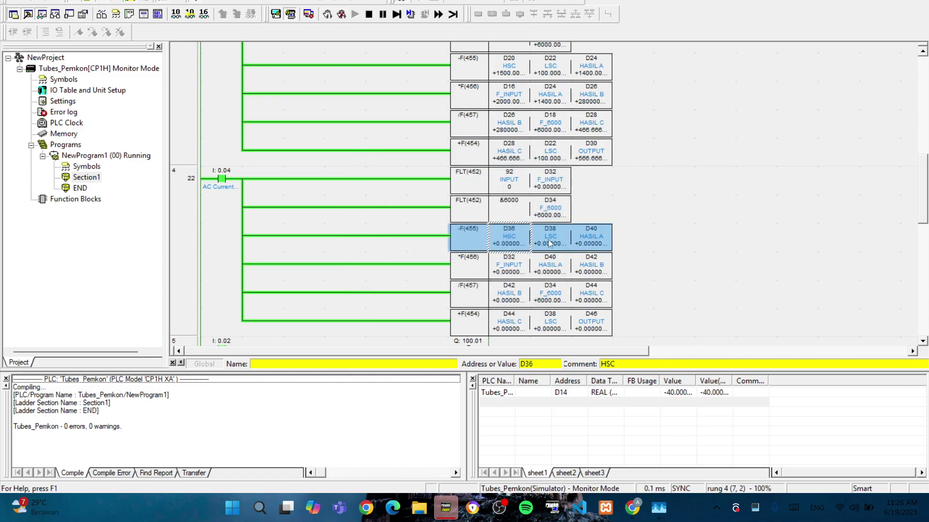
{"action": "left_click", "coordinate": [650, 262]}
{"action": "left_click", "coordinate": [515, 211]}
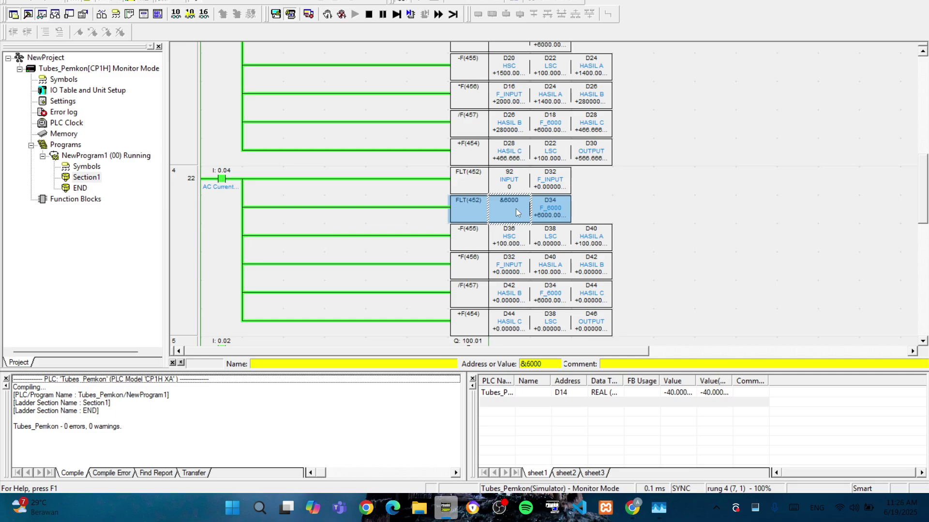
{"action": "left_click", "coordinate": [606, 208]}
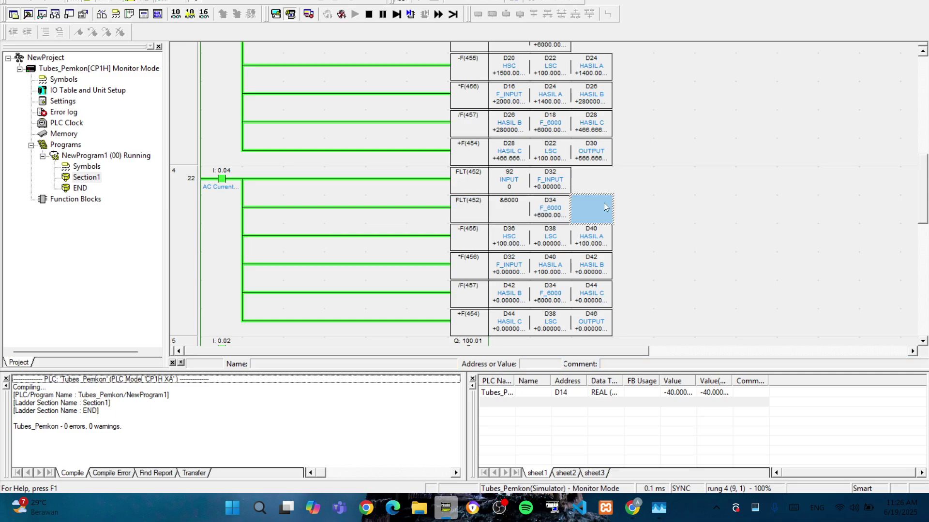
Set the AC current sensor's INPUT (address 92) to 1000 and inspect the rung's OUTPUT D46.
{"action": "double_click", "coordinate": [503, 184]}
{"action": "type", "text": "1"}
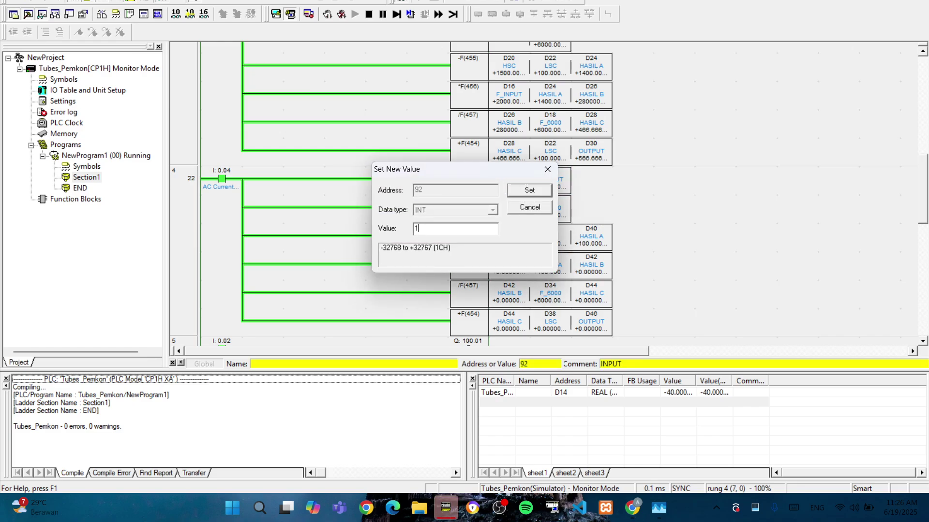
{"action": "type", "text": "0000"}
{"action": "key", "text": "Return"}
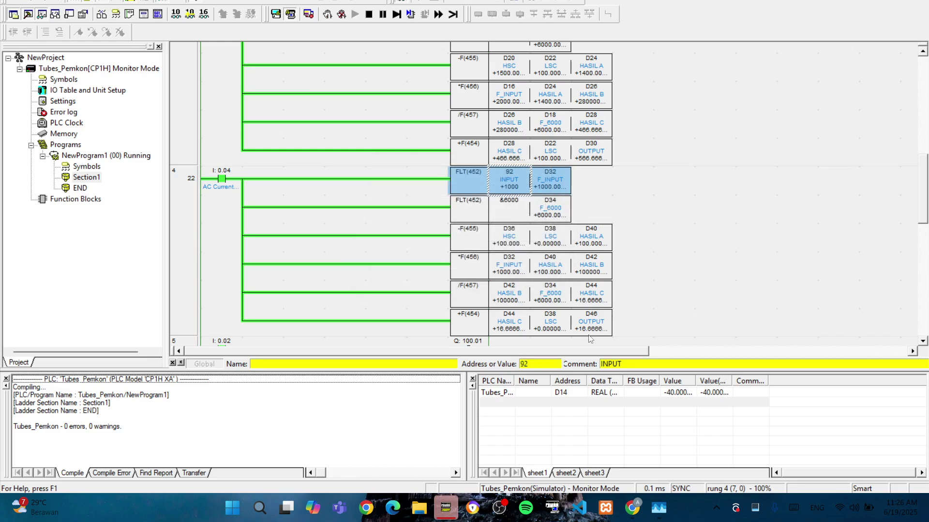
{"action": "left_click", "coordinate": [598, 330]}
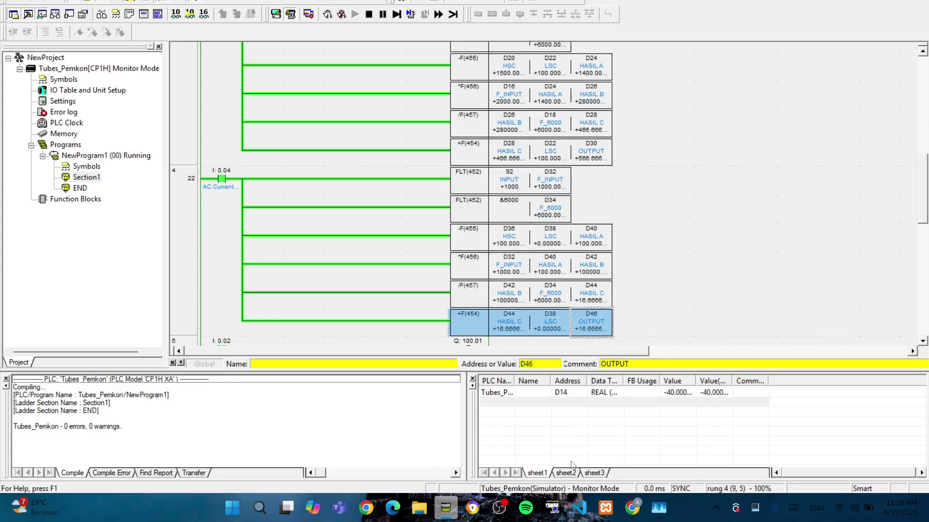
Switch to the main.py window in Visual Studio Code and check the three sensor readings and the database save message in the terminal.
{"action": "mouse_move", "coordinate": [584, 514]}
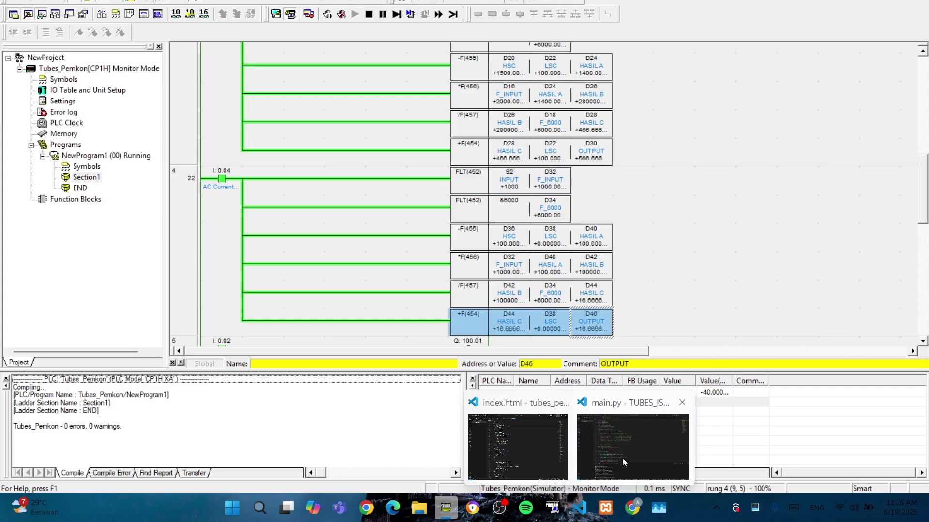
{"action": "left_click", "coordinate": [622, 450]}
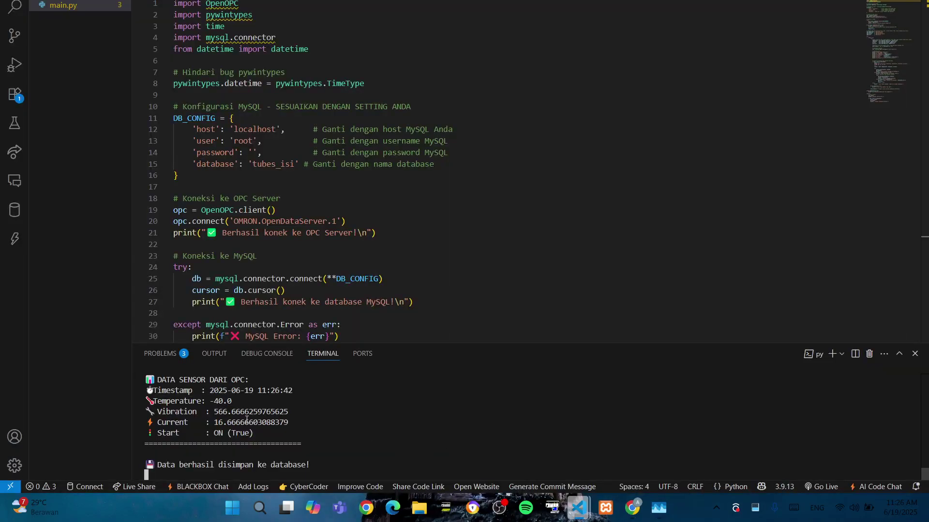
{"action": "left_click_drag", "start_coordinate": [290, 424], "coordinate": [146, 402]}
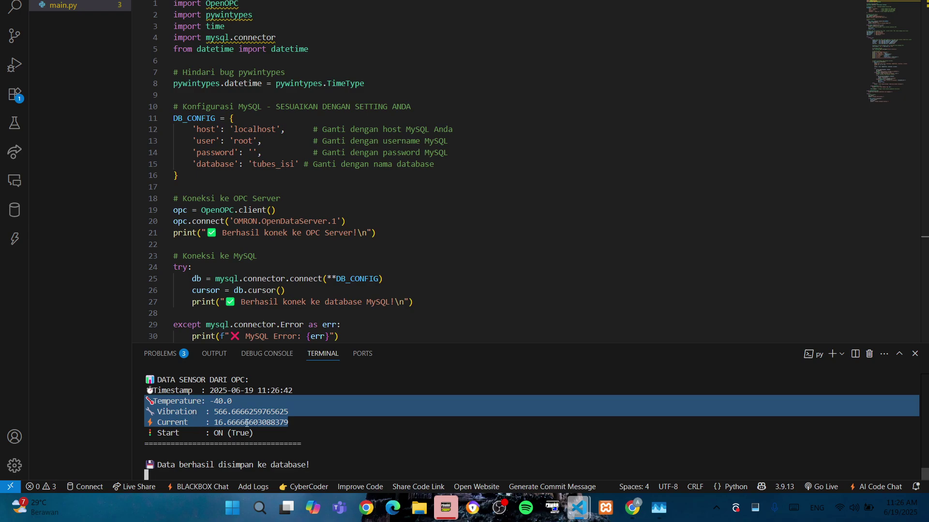
{"action": "left_click", "coordinate": [311, 422]}
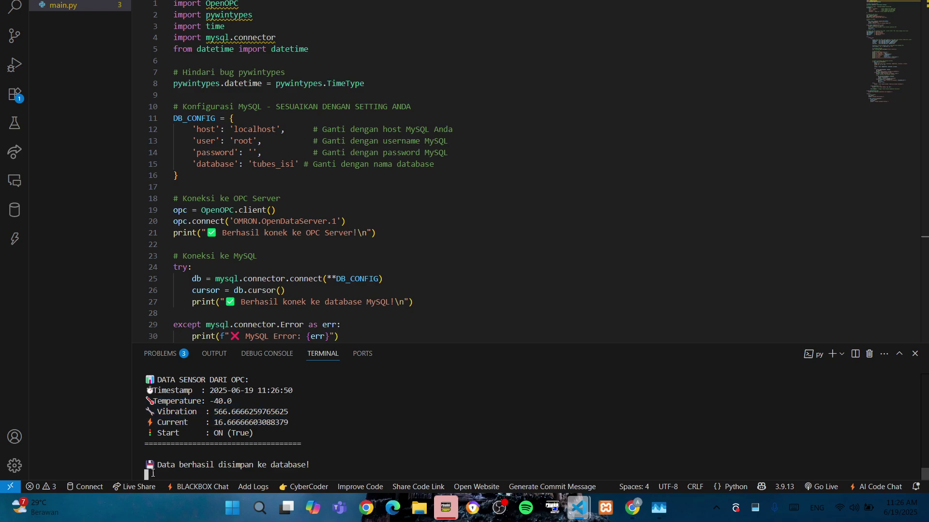
{"action": "left_click_drag", "start_coordinate": [153, 465], "coordinate": [311, 464]}
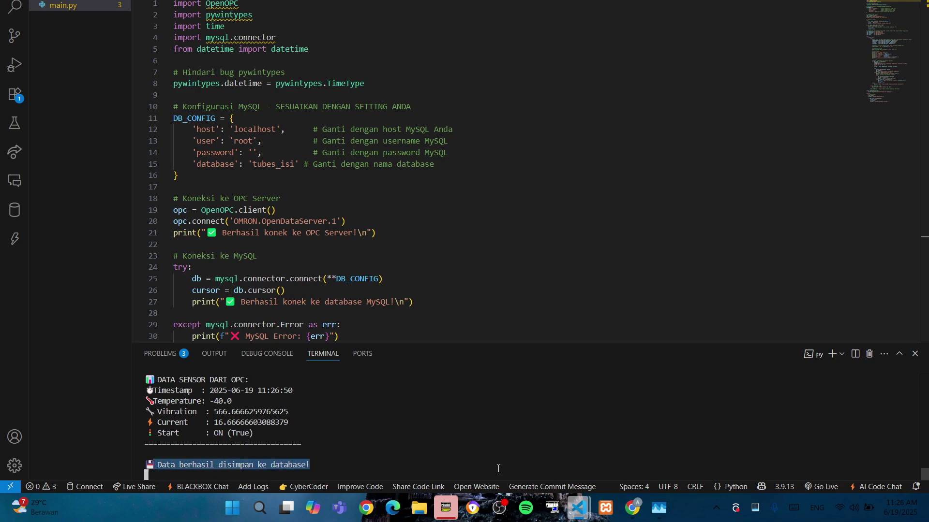
Switch to phpMyAdmin in Chrome, refresh the sensor_data table and examine the stored temperature, vibration and current rows.
{"action": "left_click", "coordinate": [632, 508]}
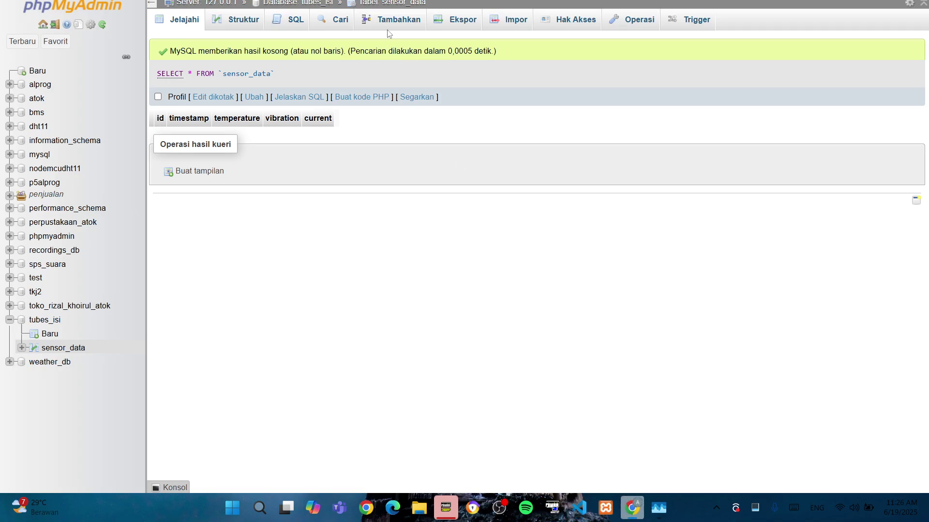
{"action": "key", "text": "F5"}
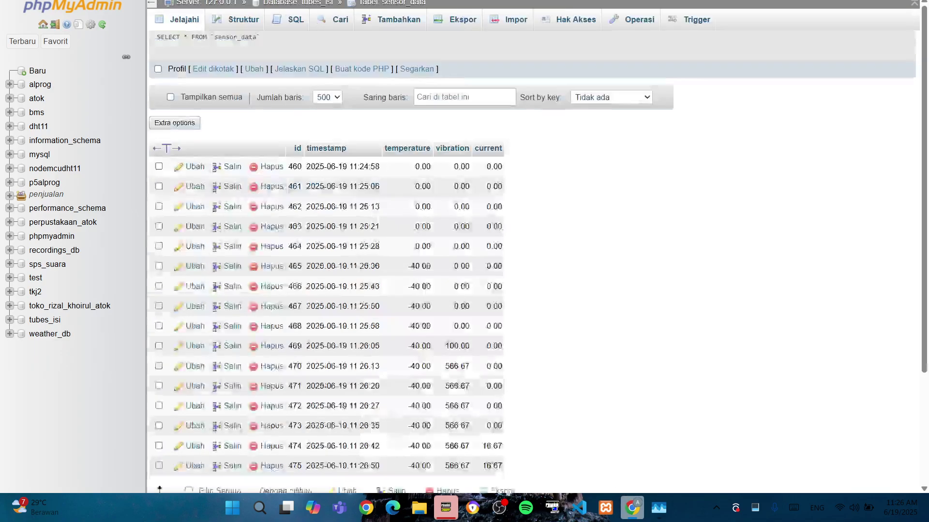
{"action": "scroll", "coordinate": [358, 227], "scroll_direction": "down", "scroll_amount": 1}
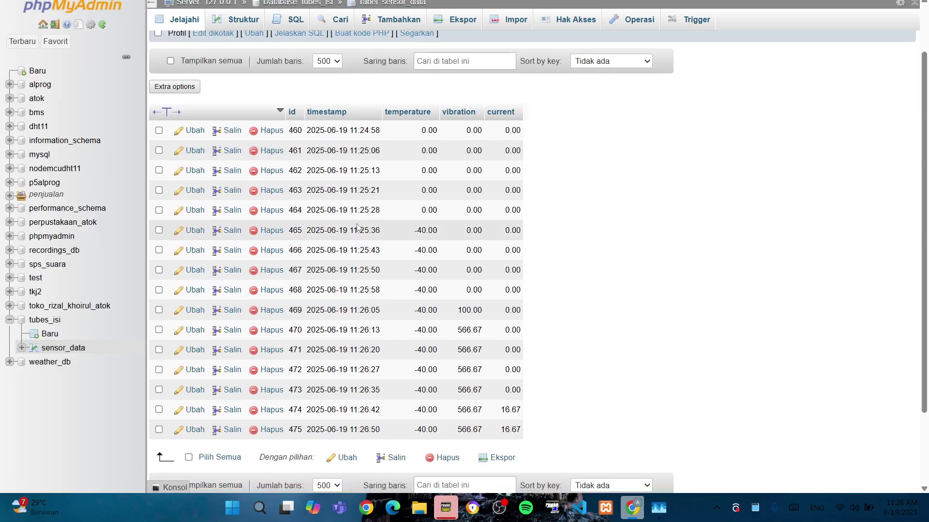
{"action": "scroll", "coordinate": [357, 228], "scroll_direction": "down", "scroll_amount": 1}
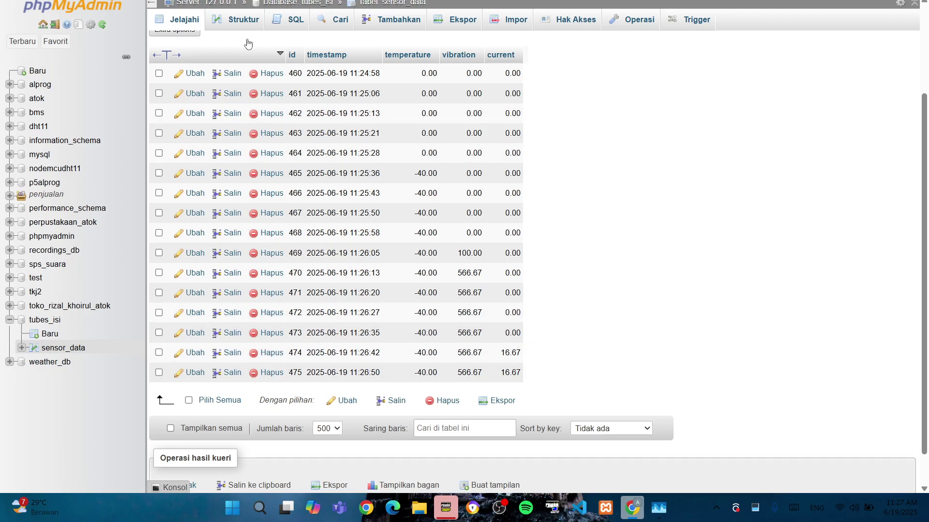
{"action": "key", "text": "F5"}
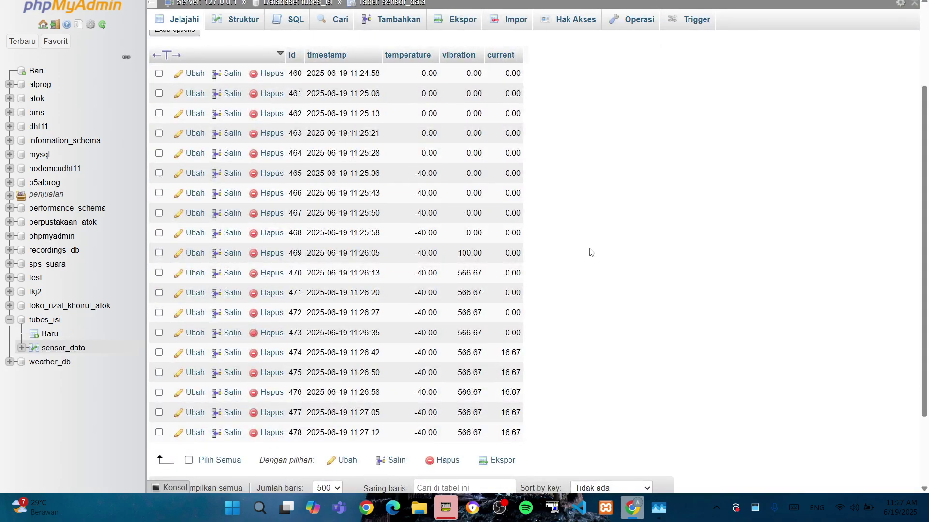
{"action": "scroll", "coordinate": [592, 252], "scroll_direction": "down", "scroll_amount": 2}
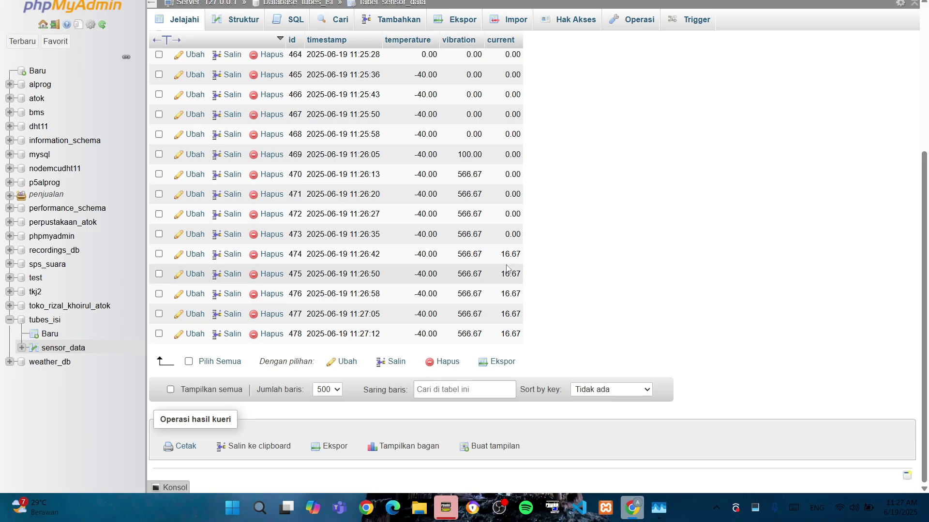
{"action": "scroll", "coordinate": [506, 268], "scroll_direction": "up", "scroll_amount": 1}
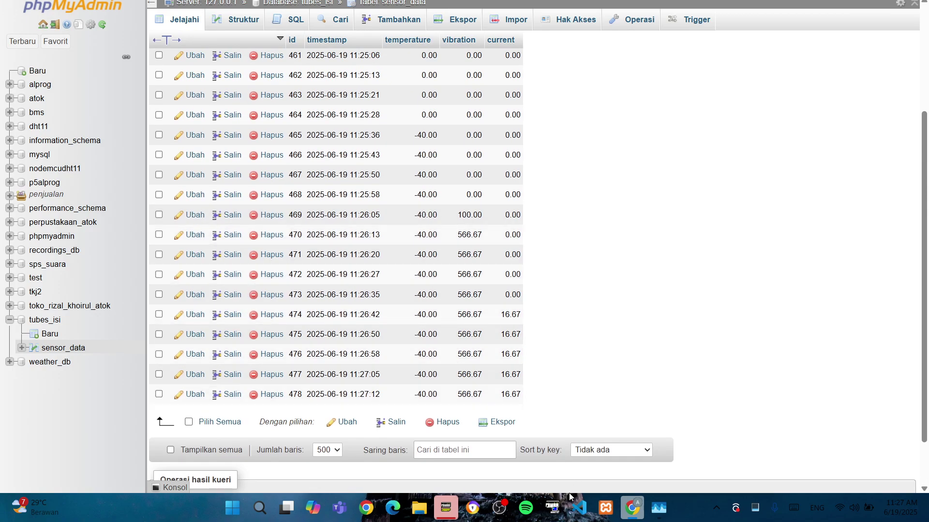
Switch to CX-Programmer and set the temperature sensor rung's INPUT (address 90) to 1000.
{"action": "left_click", "coordinate": [474, 507]}
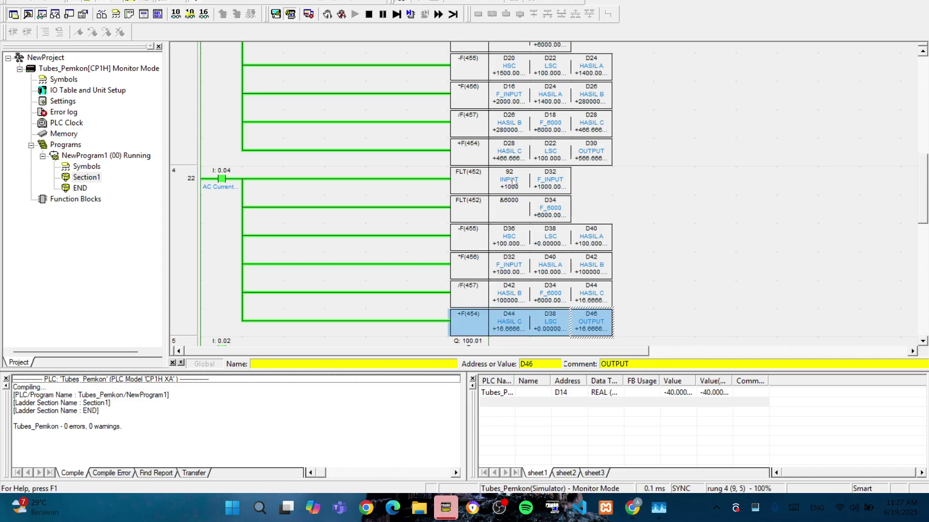
{"action": "scroll", "coordinate": [513, 183], "scroll_direction": "up", "scroll_amount": 6}
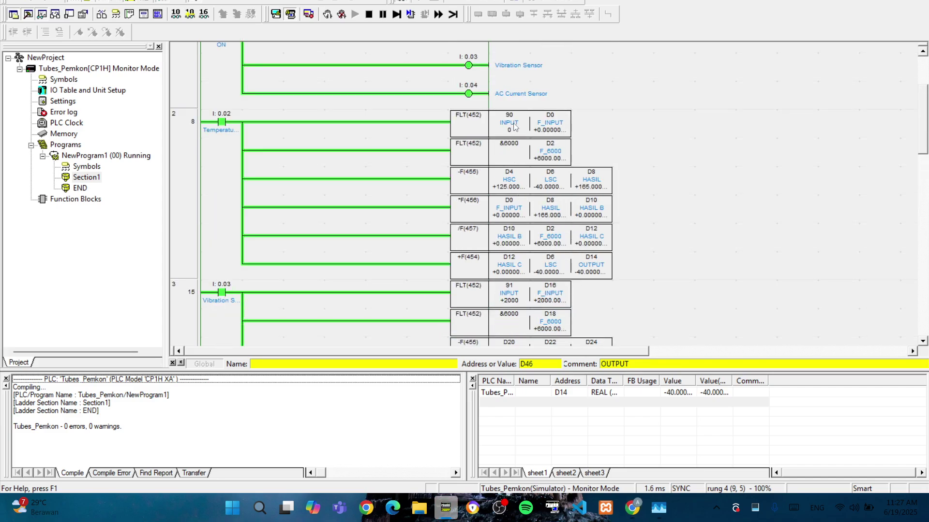
{"action": "double_click", "coordinate": [515, 126]}
{"action": "type", "text": "100"}
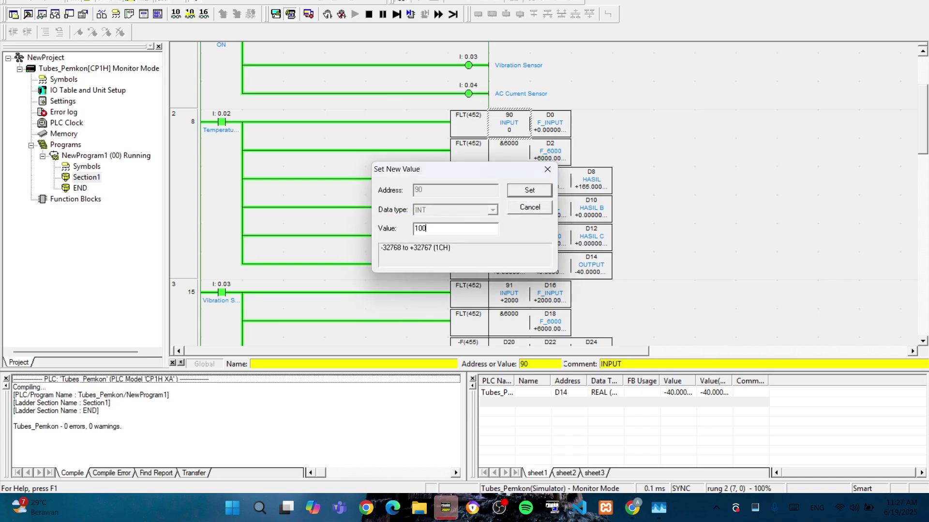
{"action": "type", "text": "0"}
{"action": "left_click", "coordinate": [532, 190]}
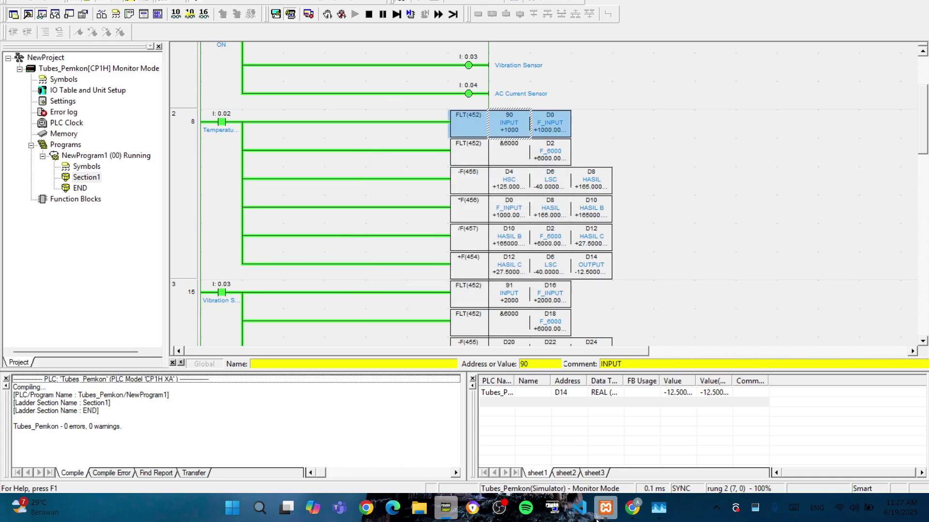
Check the Temperature reading in the Visual Studio Code terminal and compare it with the newest row of the refreshed sensor_data table in phpMyAdmin.
{"action": "left_click", "coordinate": [579, 508]}
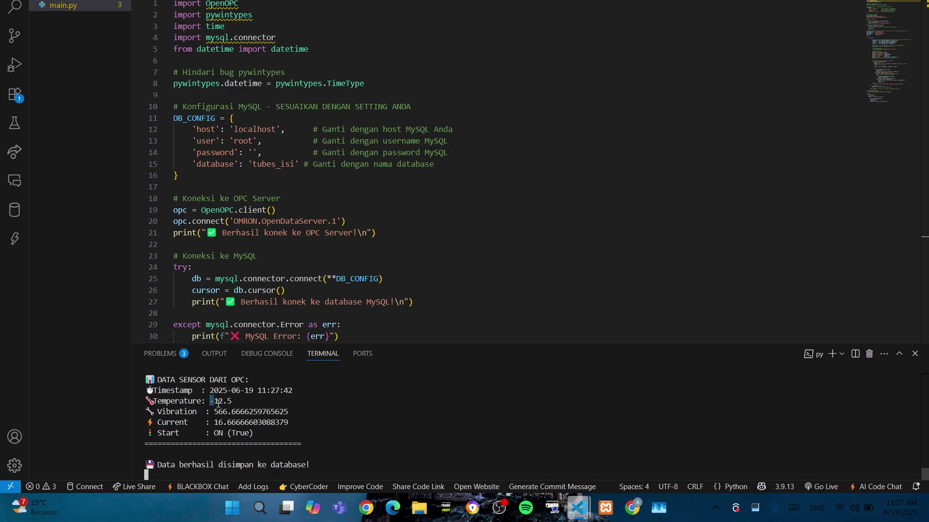
{"action": "left_click_drag", "start_coordinate": [217, 403], "coordinate": [235, 401]}
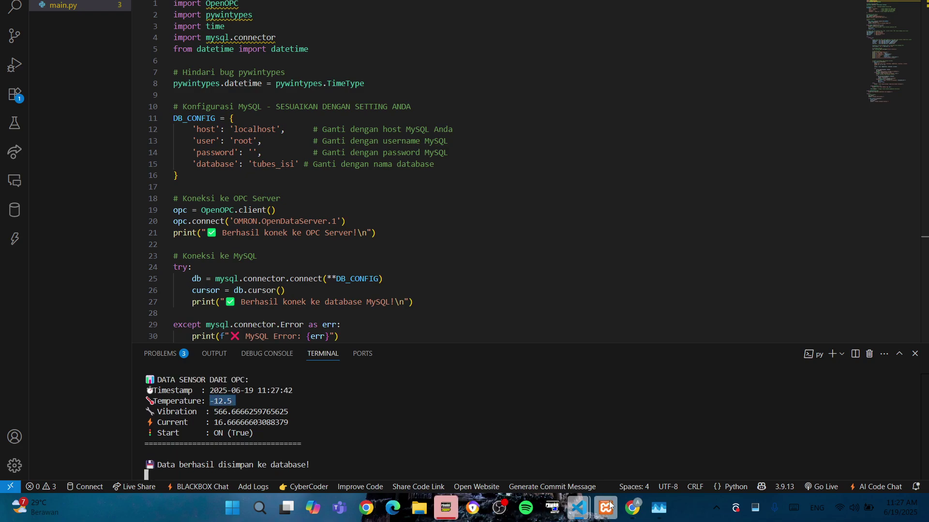
{"action": "left_click", "coordinate": [632, 508]}
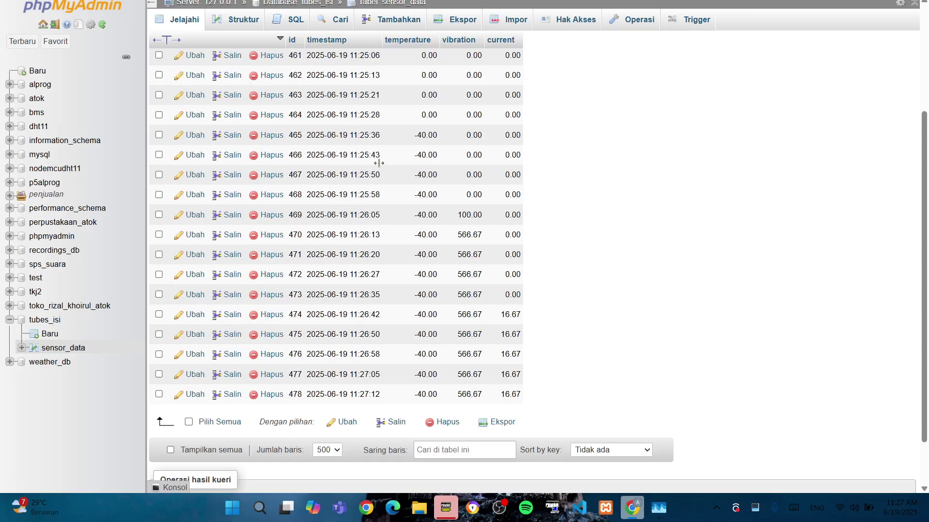
{"action": "key", "text": "F5"}
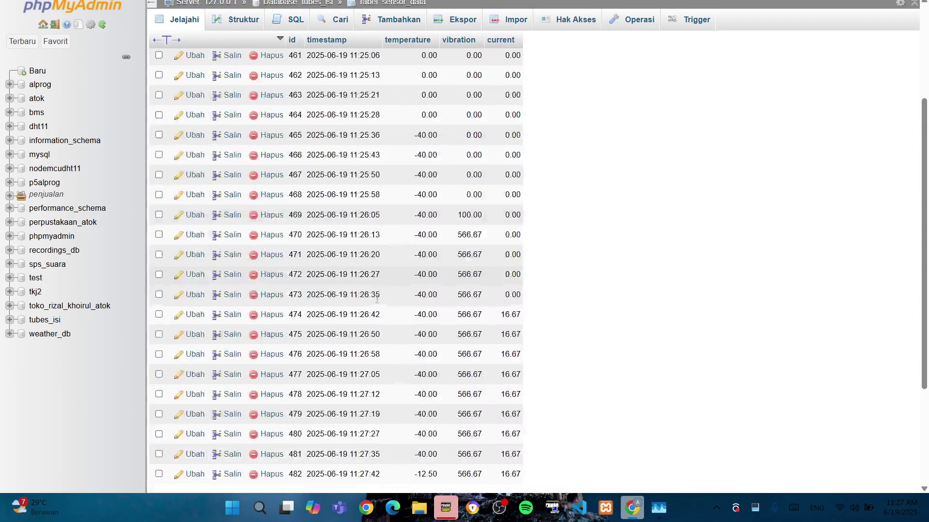
{"action": "scroll", "coordinate": [417, 334], "scroll_direction": "down", "scroll_amount": 3}
{"action": "left_click_drag", "start_coordinate": [546, 341], "coordinate": [416, 334]}
{"action": "left_click", "coordinate": [577, 290]}
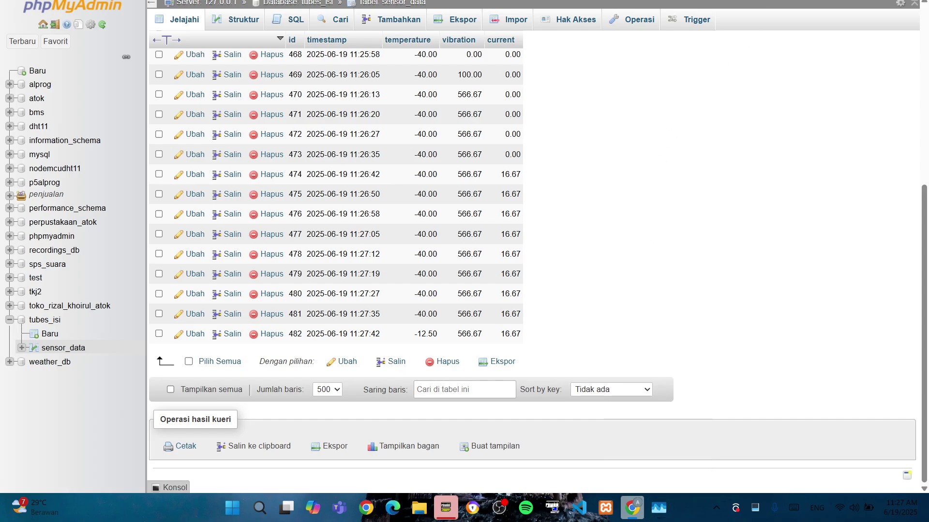
{"action": "key", "text": "alt+Tab"}
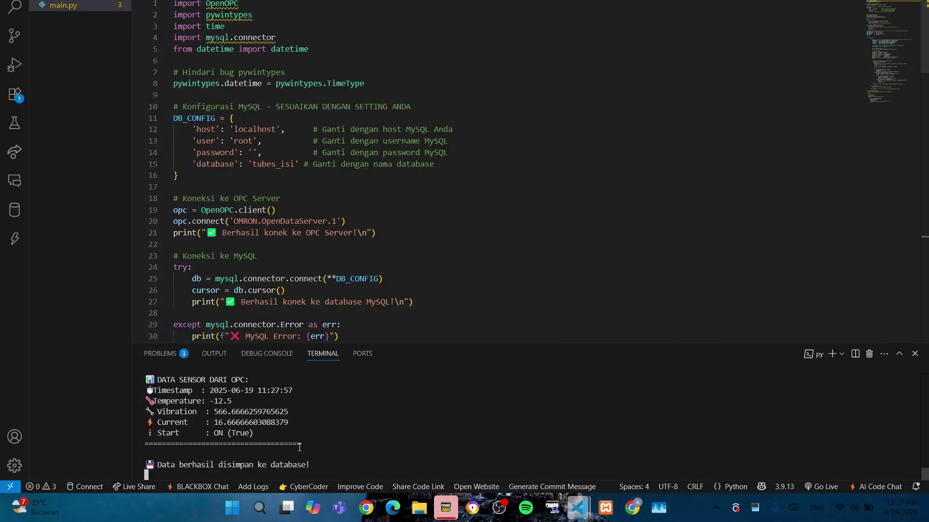
{"action": "left_click", "coordinate": [499, 508]}
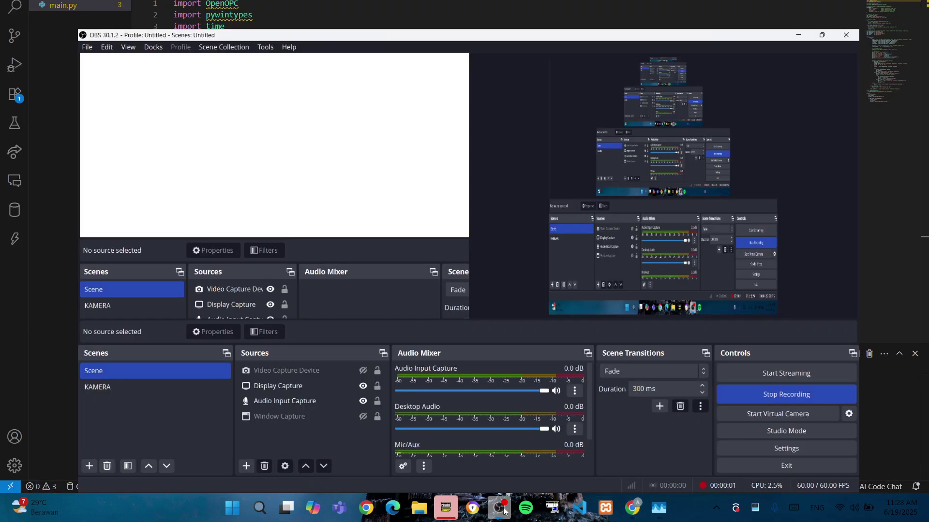